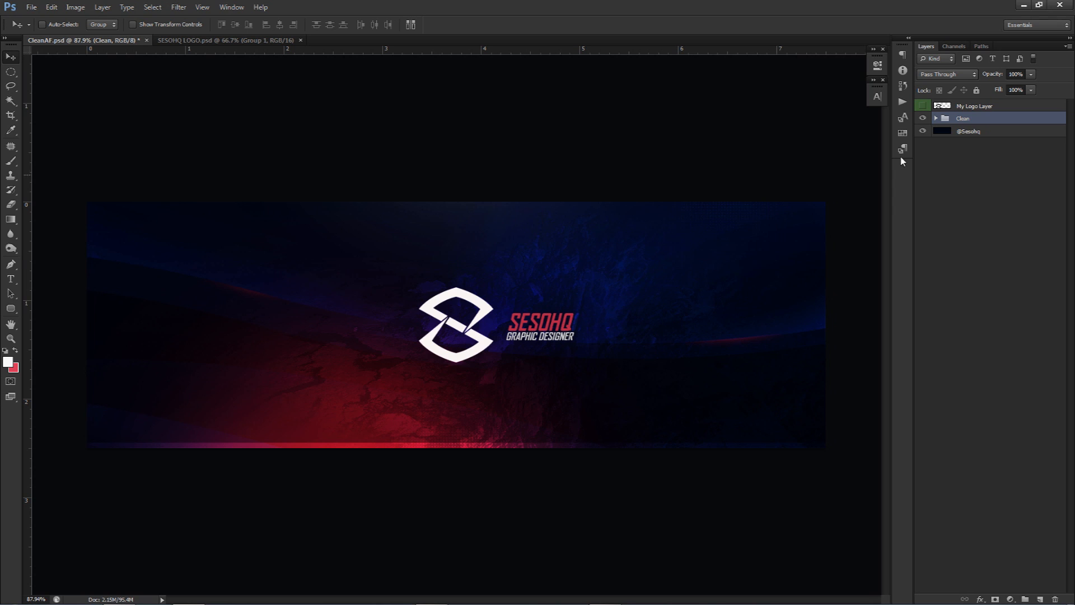
Step: Compare the banner with each of the two texture layers in the Clean group by toggling their visibility
left_click(935, 119)
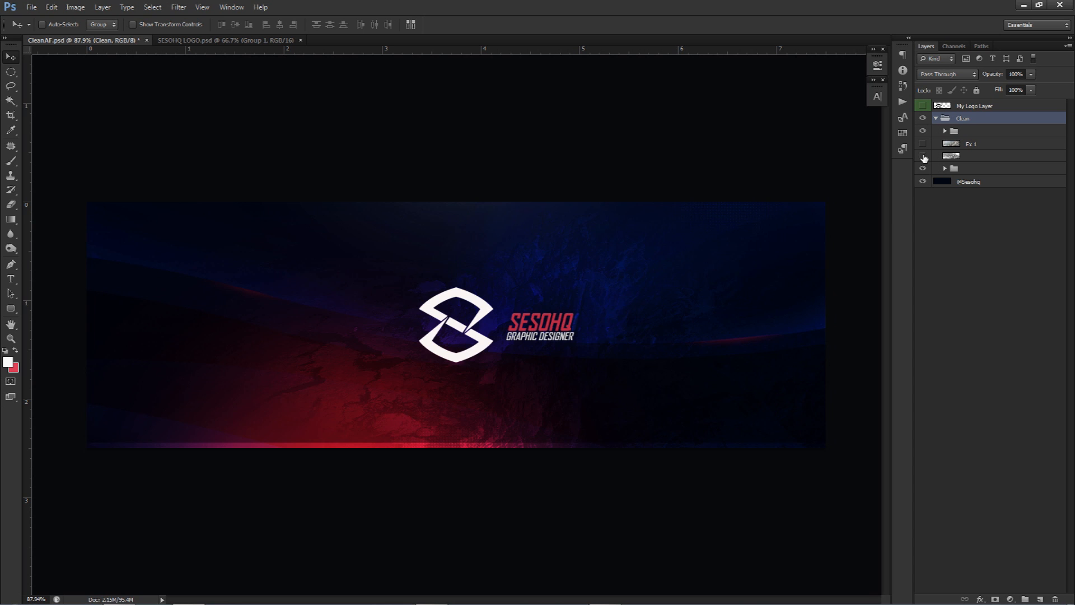
left_click(923, 156)
left_click(922, 144)
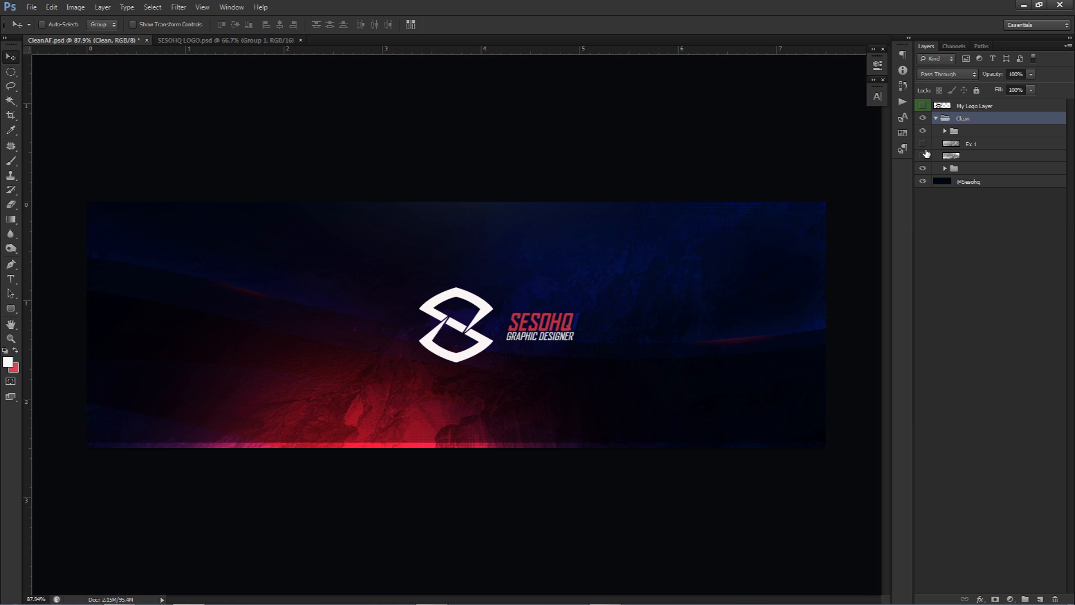
left_click(923, 144)
left_click(923, 156)
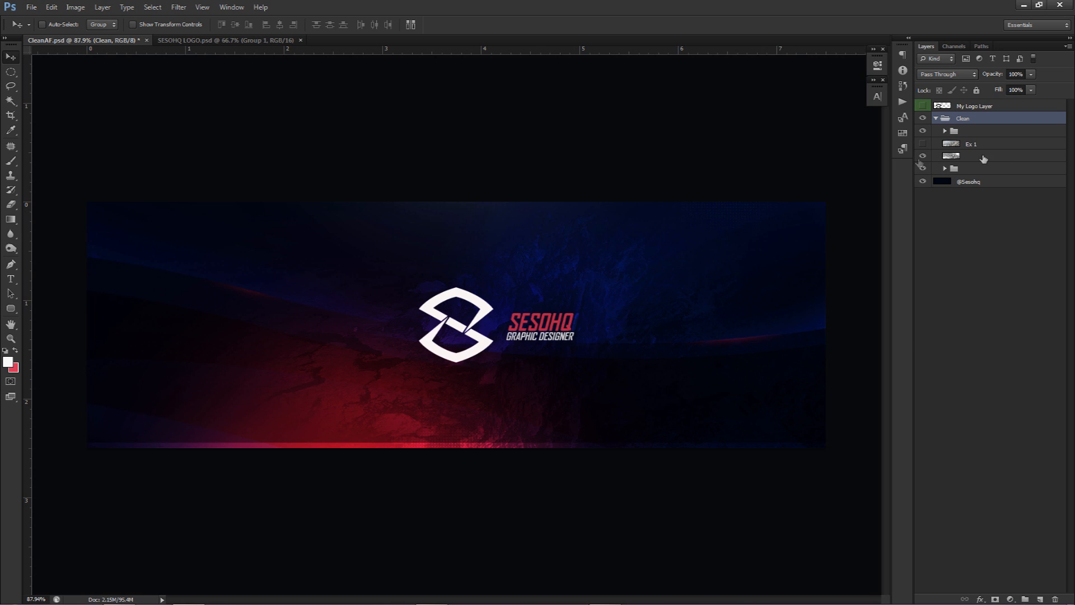
left_click(922, 156)
left_click(923, 143)
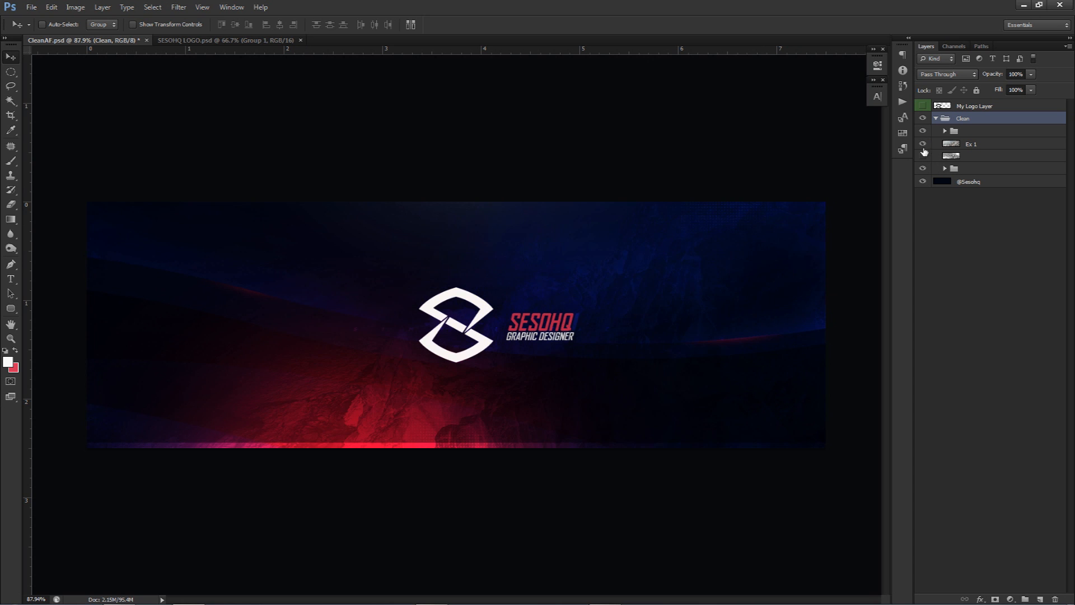
left_click(923, 155)
left_click(924, 144)
left_click(924, 156)
left_click(923, 156)
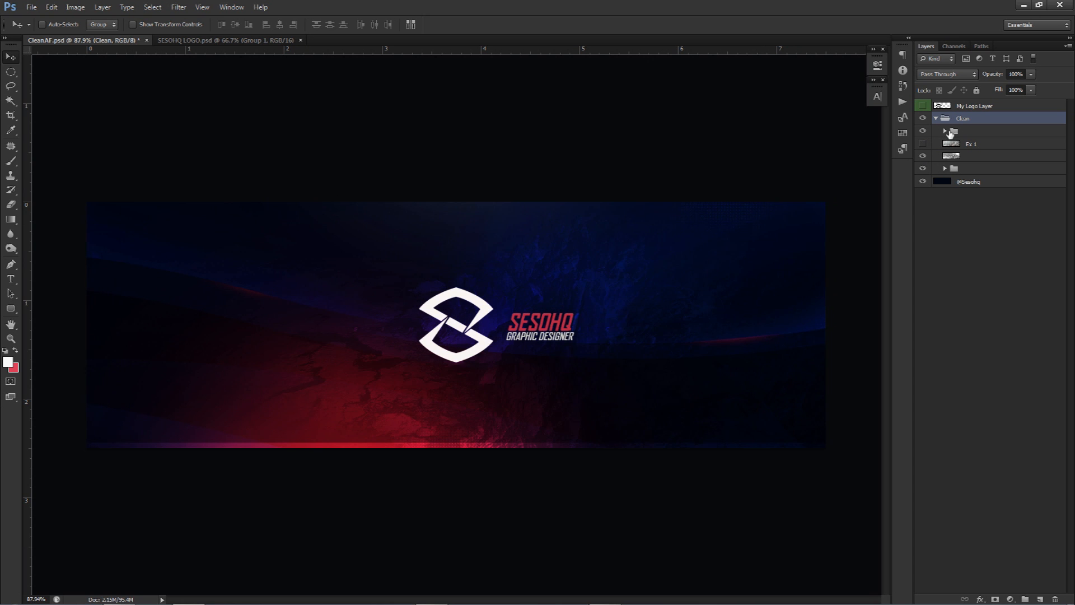
left_click(935, 118)
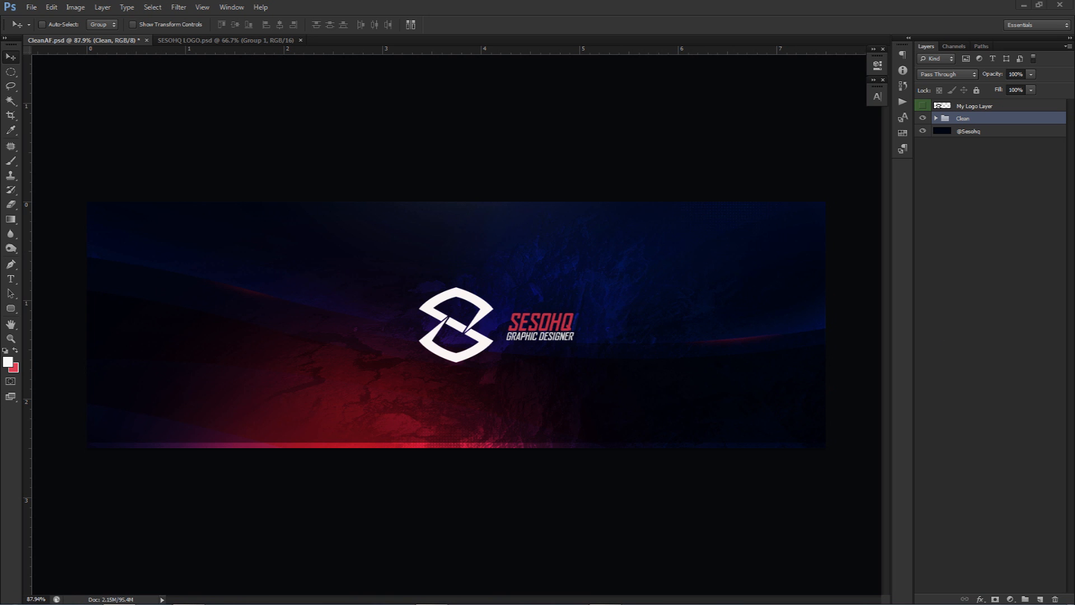
Step: Switch to the browser and view the minimum-size filter options for the landscape image search on Google Images
left_click_drag(1074, 112, 855, 127)
left_click(603, 271)
mouse_move(616, 355)
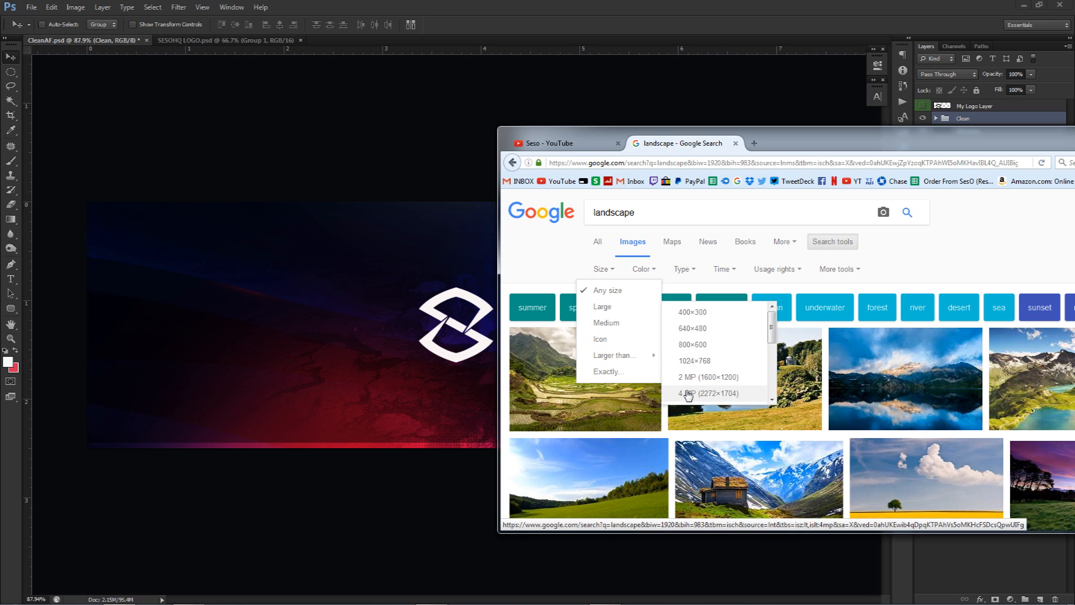
left_click(347, 247)
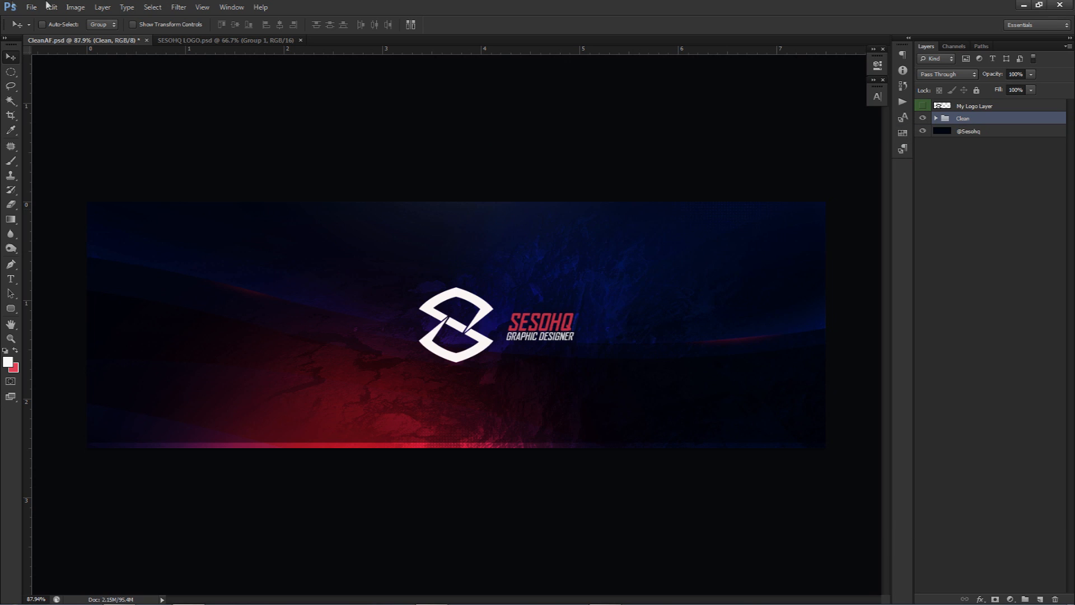
Step: Create a new 1500 by 500 pixel document from the TWITTER preset, and close it again
left_click(32, 8)
left_click(42, 20)
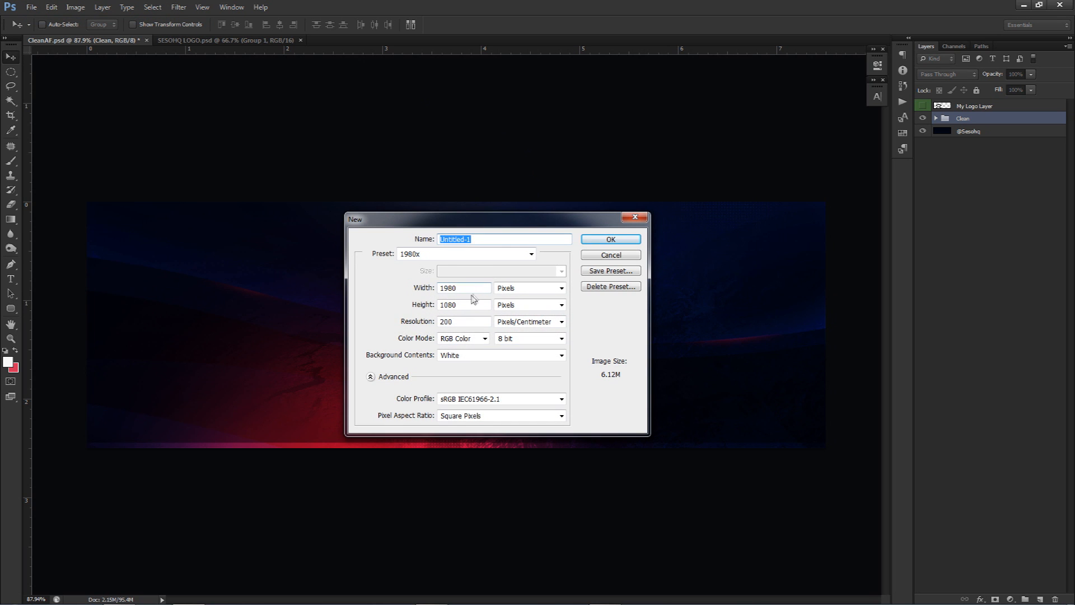
left_click(440, 255)
left_click(425, 310)
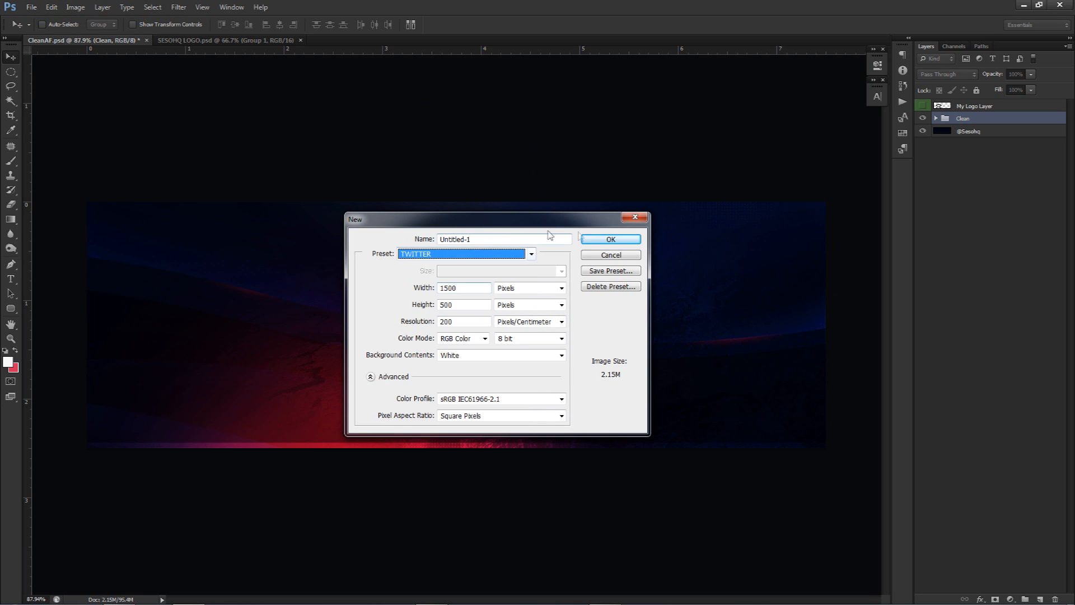
left_click(611, 239)
left_click(397, 39)
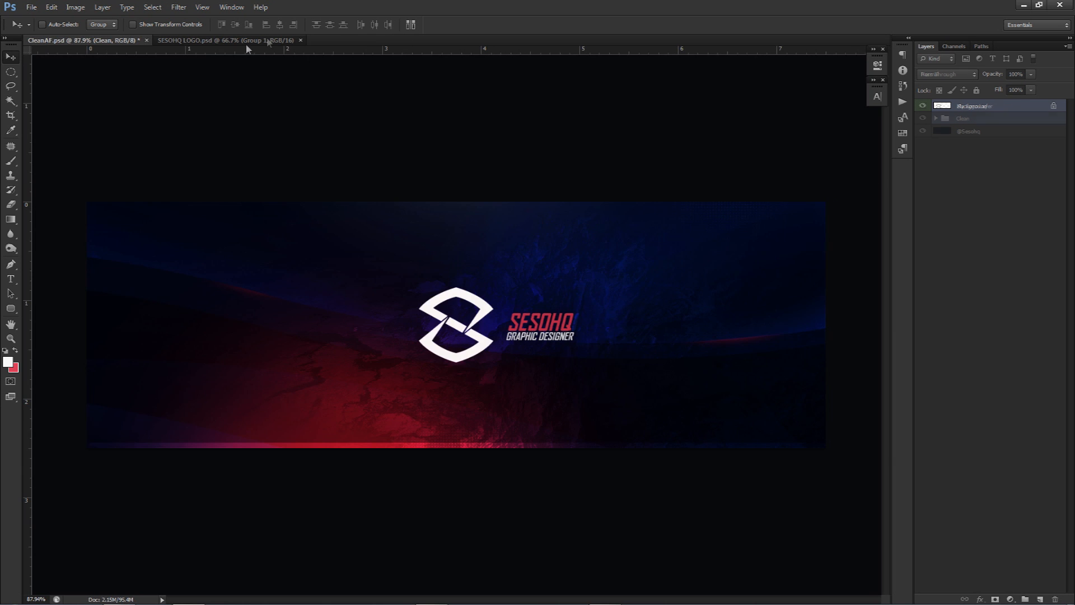
left_click(922, 118)
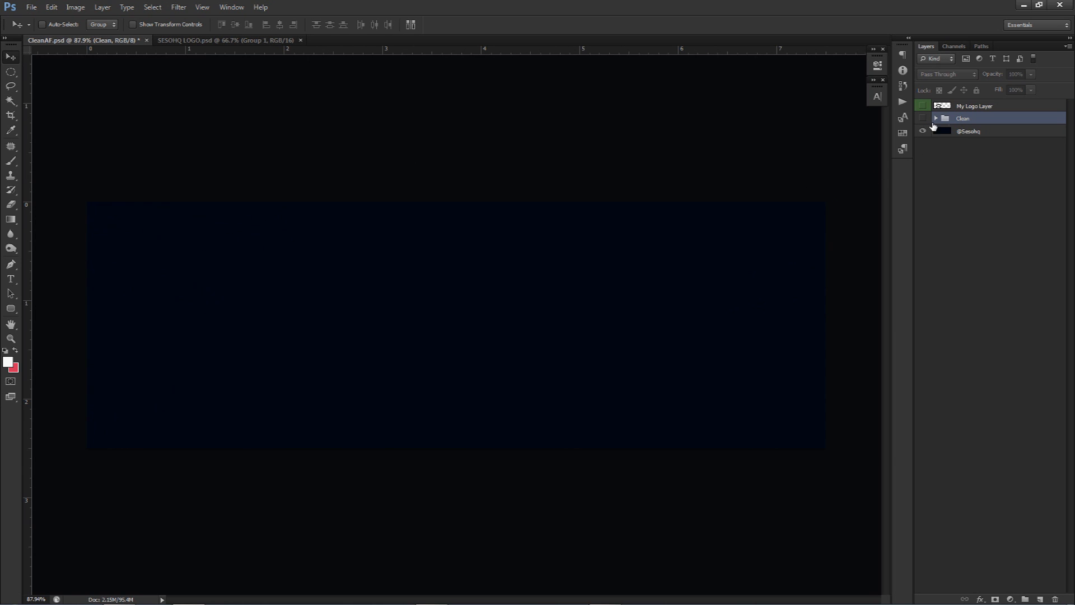
left_click(970, 132)
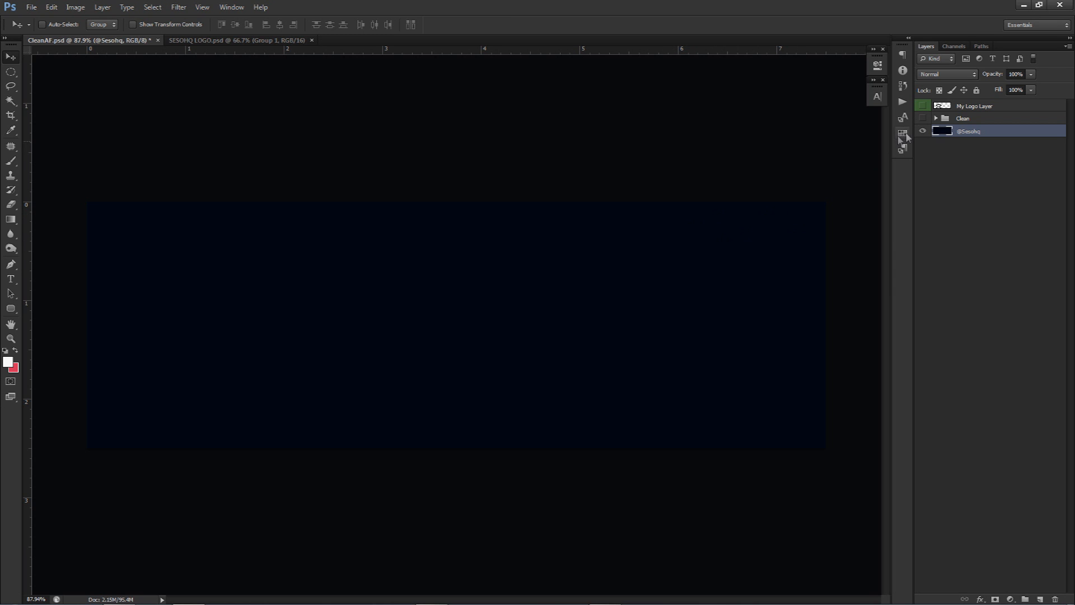
left_click(922, 118)
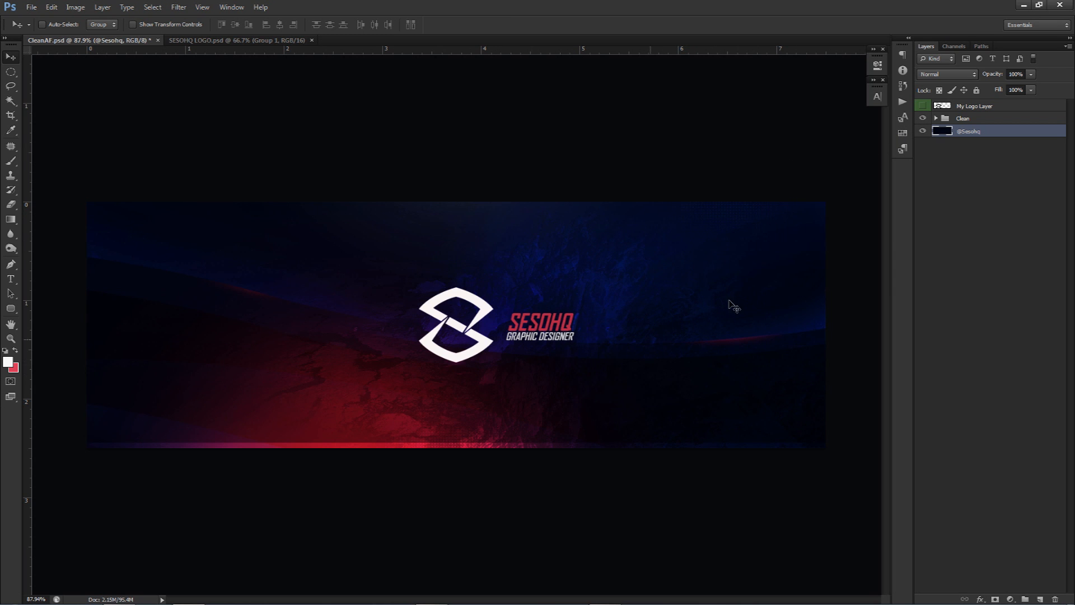
left_click(922, 118)
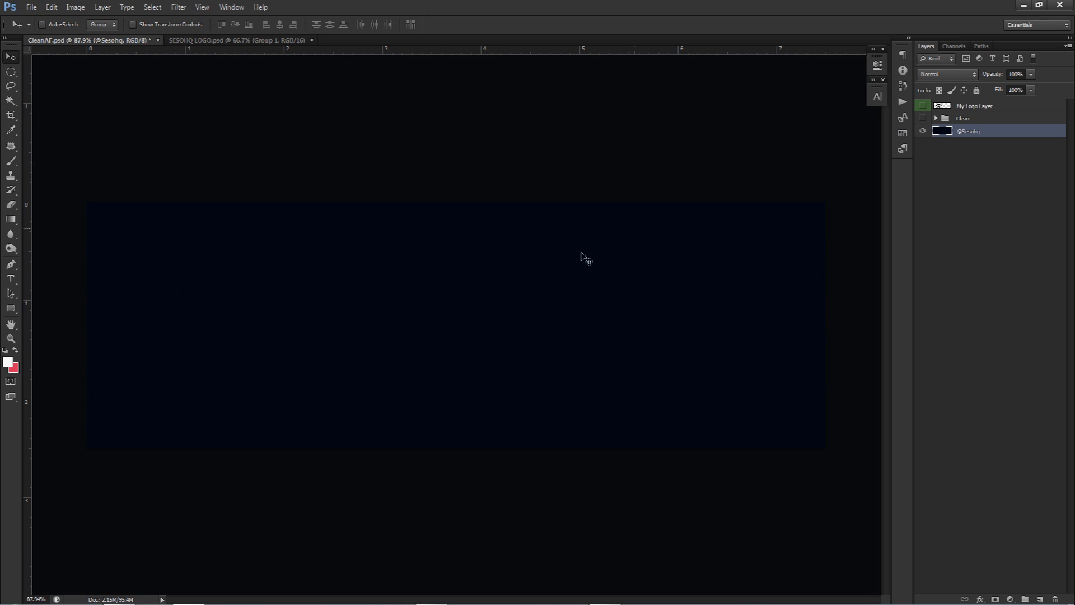
Step: Sample the dark navy background in the foreground colour picker to inspect its hex code, and cancel without changing the colour
left_click(8, 363)
left_click(327, 308)
left_click_drag(661, 393, 588, 399)
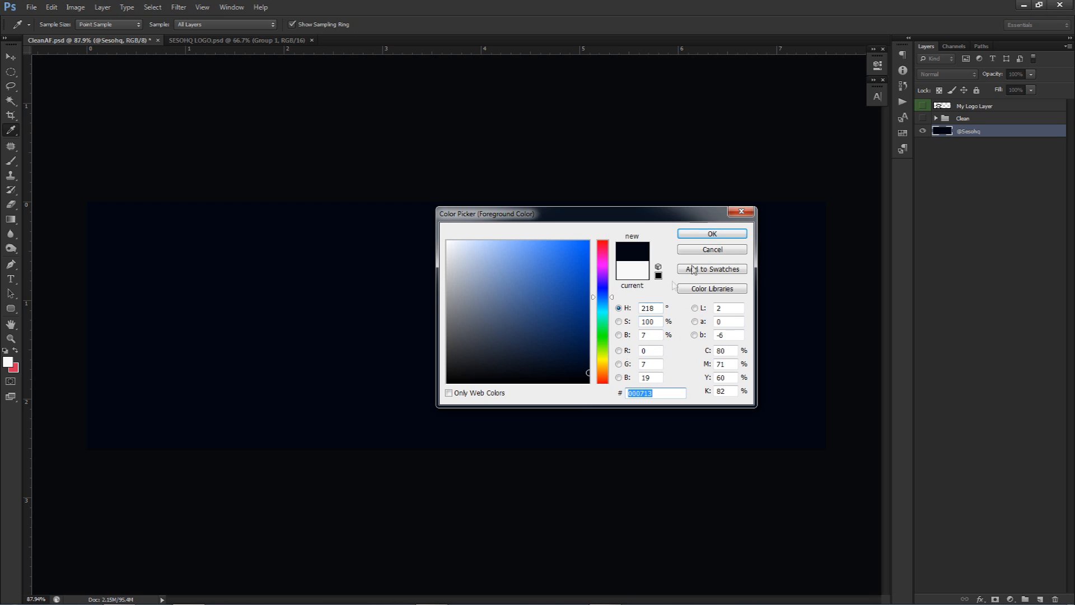
left_click(712, 249)
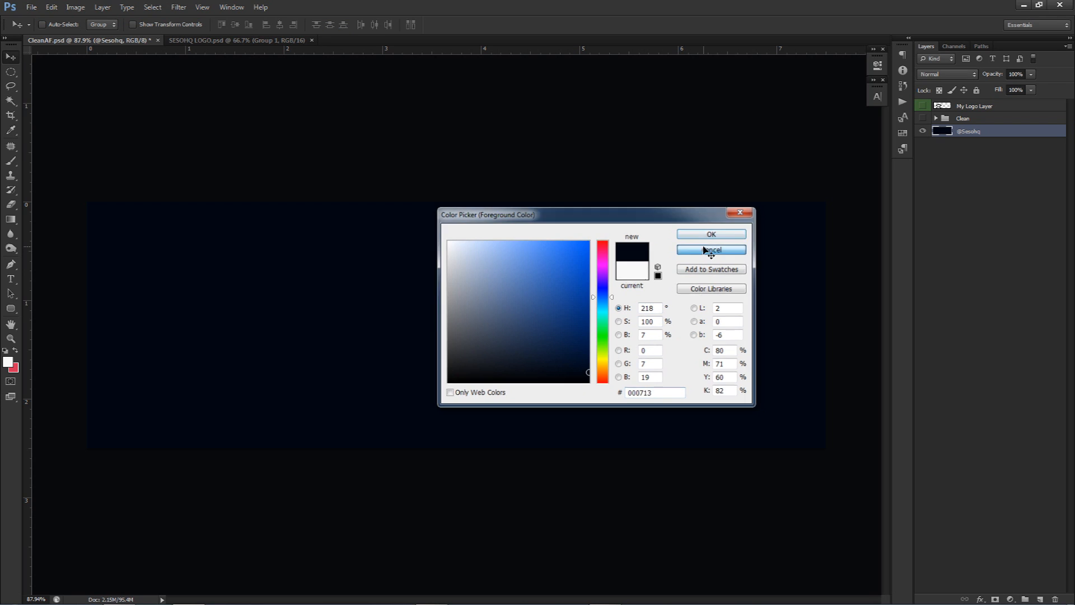
key("v")
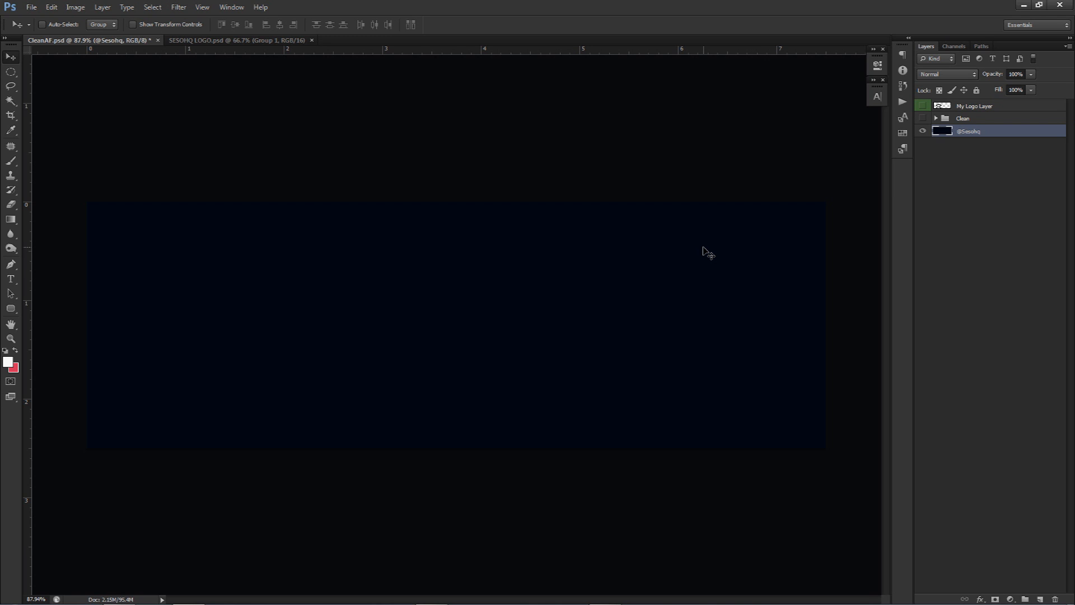
left_click(923, 118)
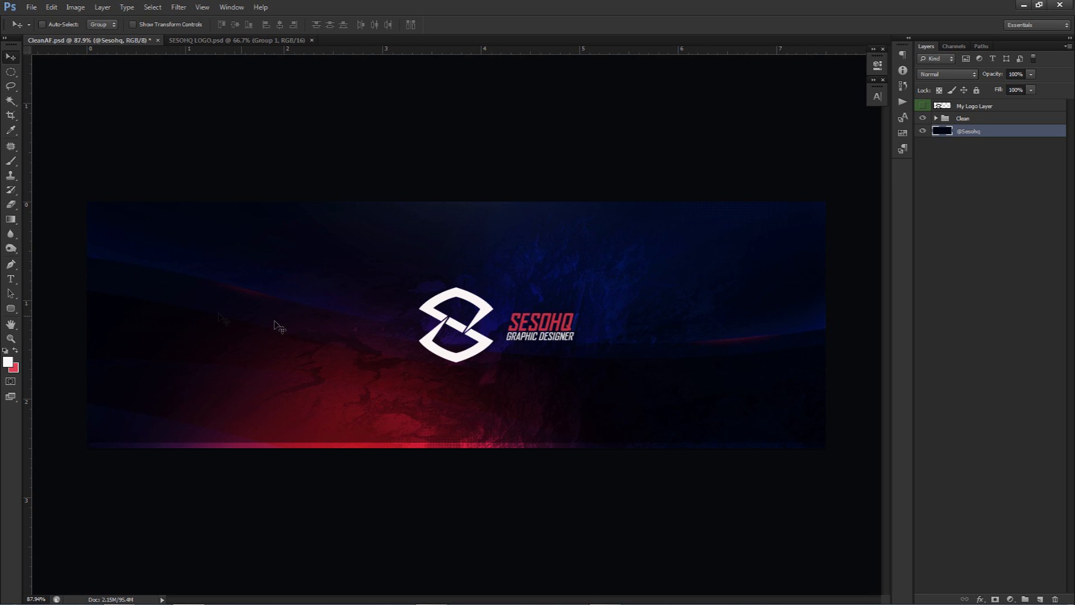
left_click(923, 118)
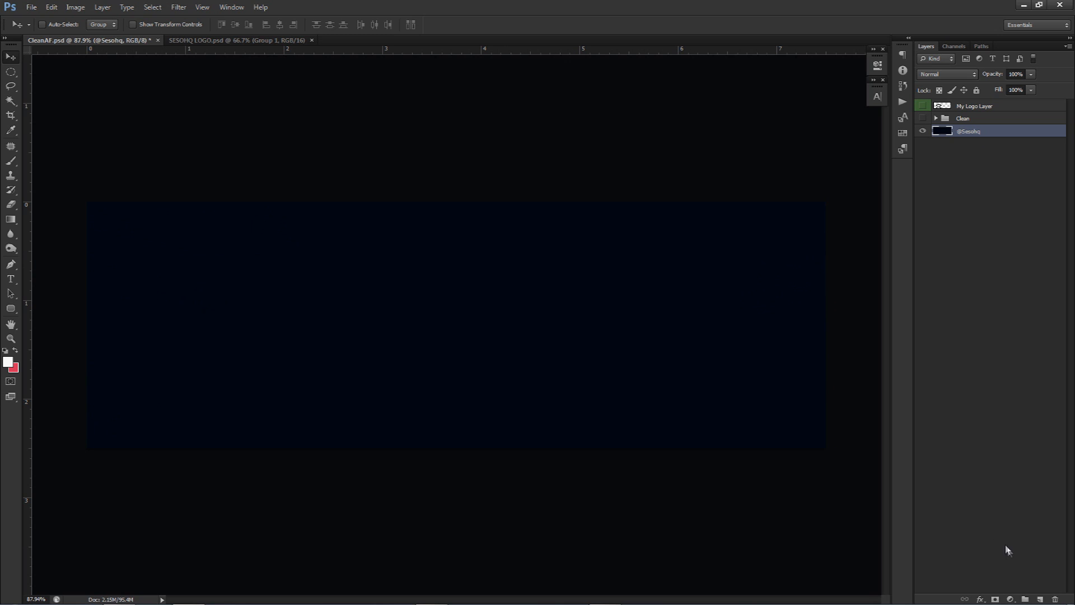
left_click(1039, 598)
double_click(961, 131)
type("Ac")
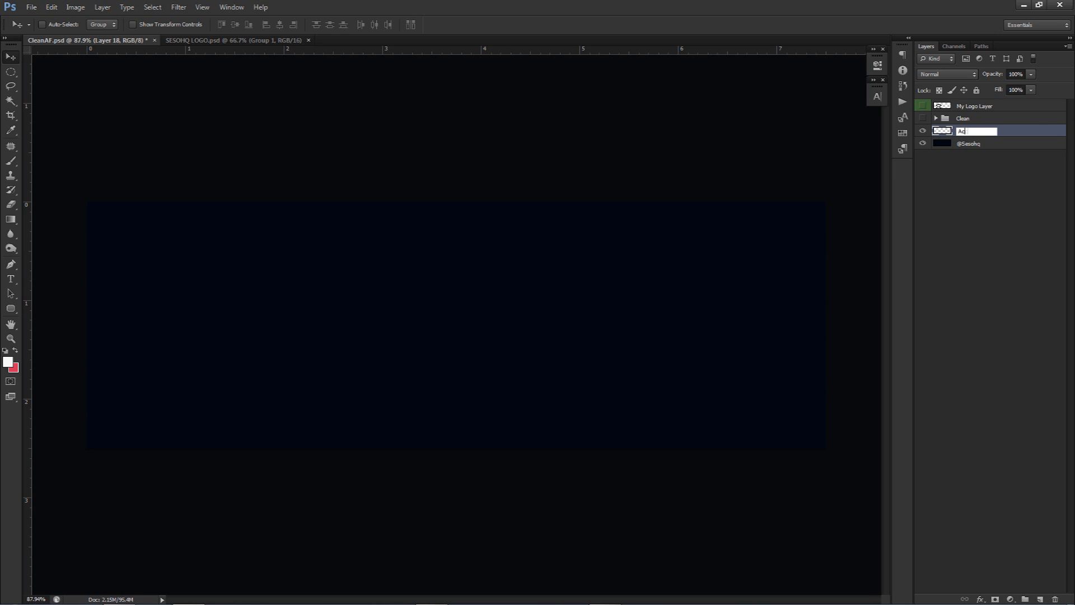
type("cent Line")
key("Return")
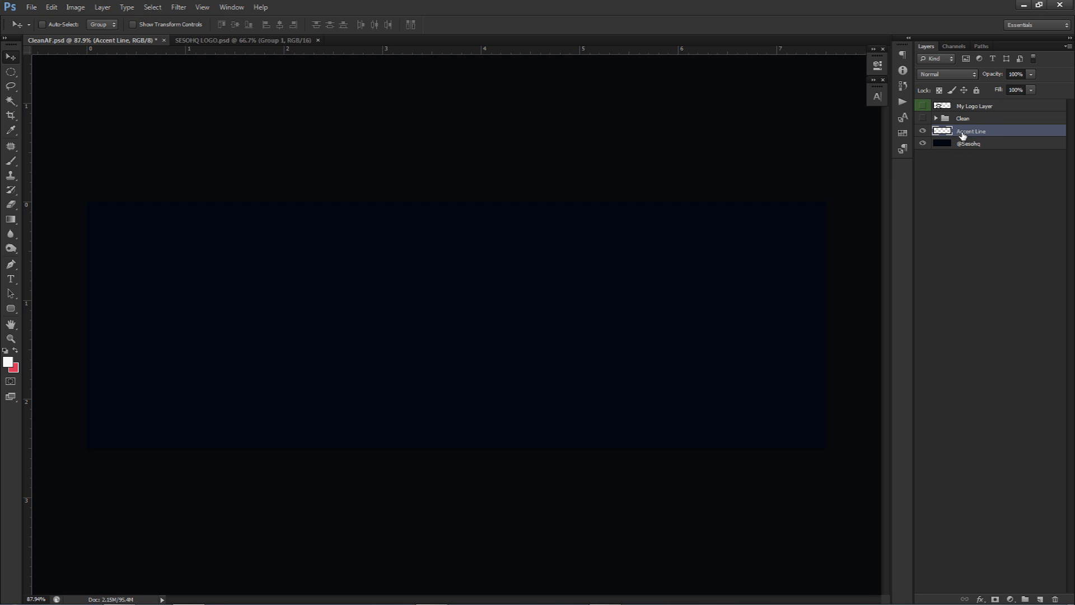
Step: Start a Pen tool path beyond the banner's right edge and curve it up to a smooth anchor in the left half
key("p")
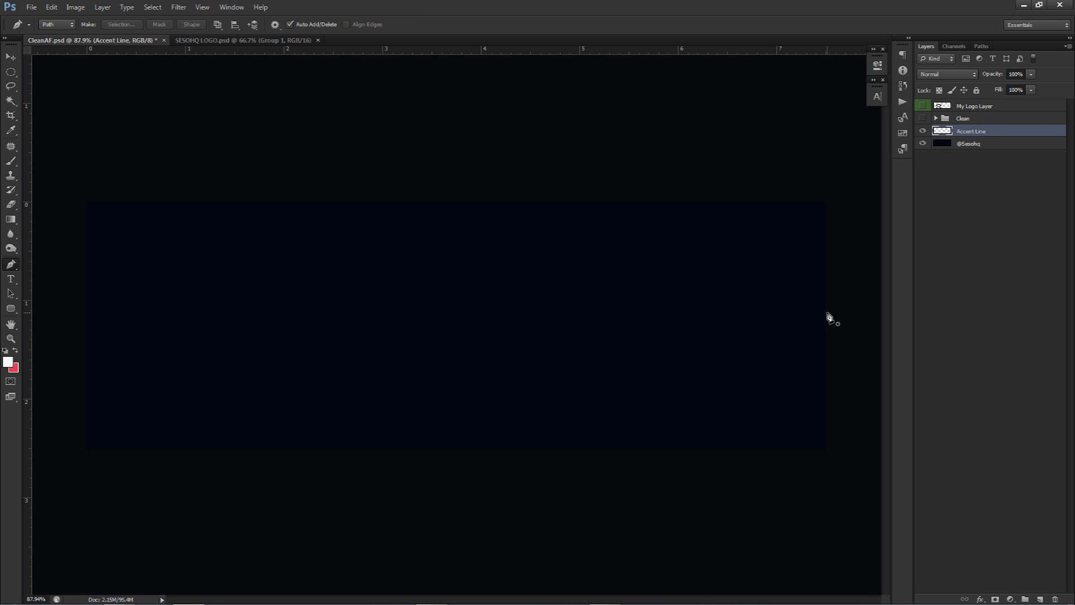
right_click(13, 269)
left_click(52, 264)
left_click(841, 375)
left_click_drag(328, 314, 132, 222)
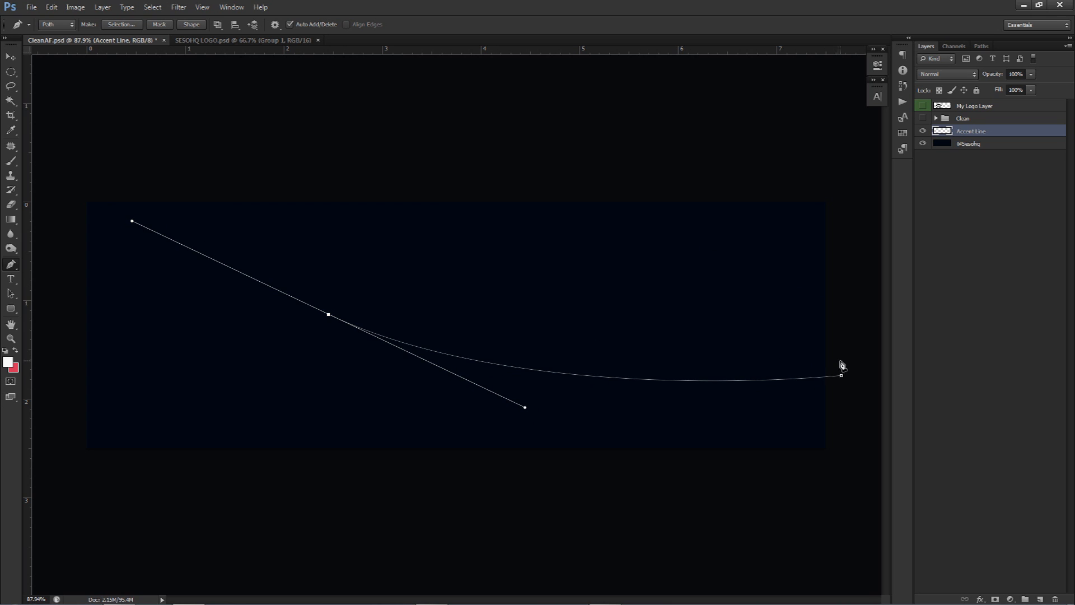
left_click(50, 326)
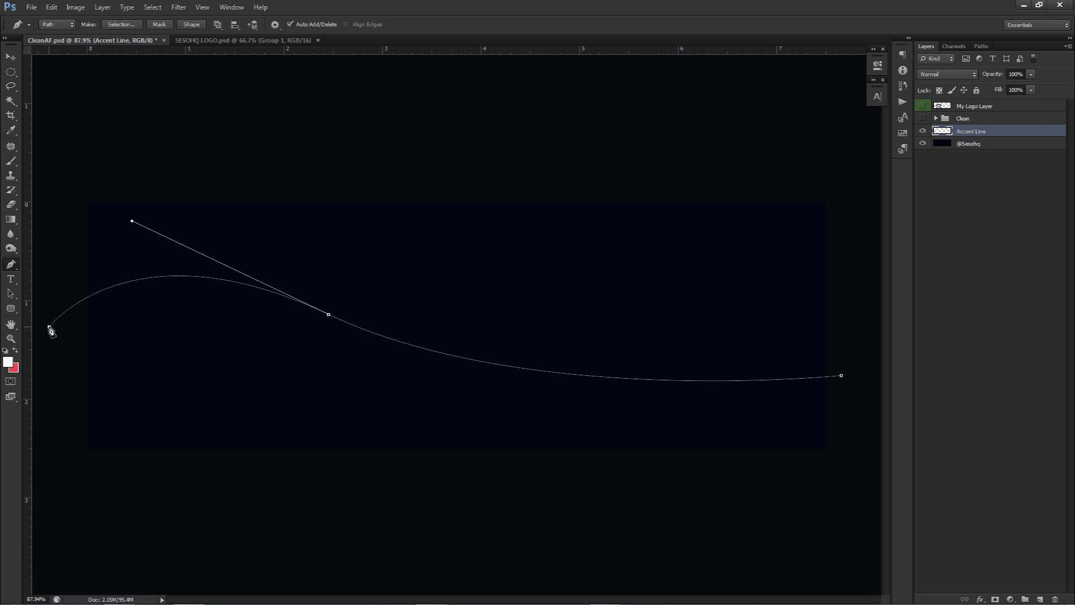
key("ctrl+z")
left_click(328, 314, "alt")
left_click(61, 320)
key("ctrl+z")
key("ctrl+alt+z")
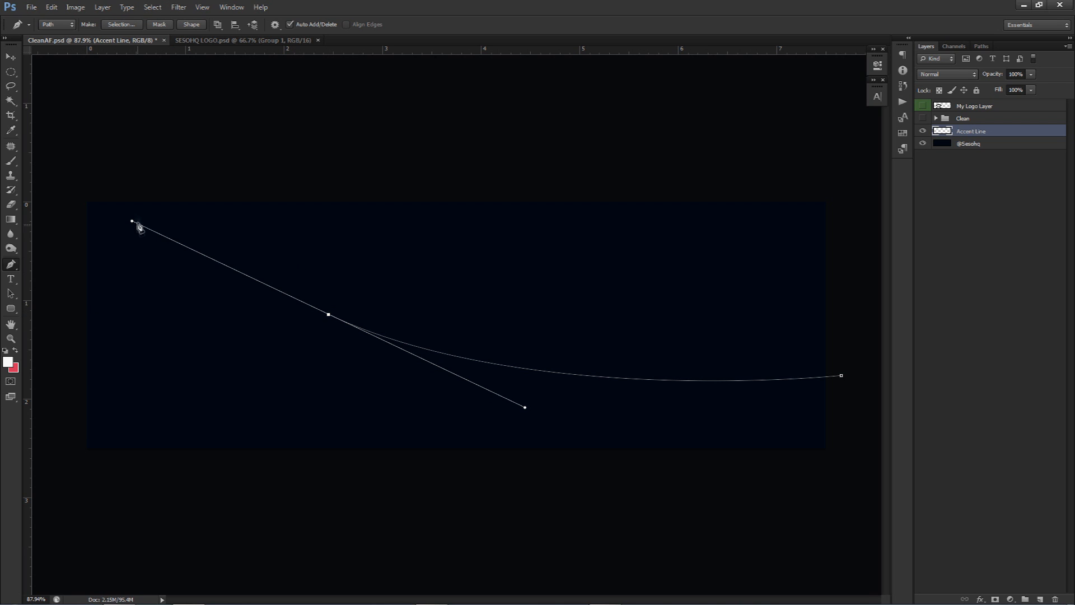
Step: Extend the path past the banner's left edge and adjust its handle and anchors into a gentle wave
left_click(50, 345)
left_click_drag(132, 221, 178, 261)
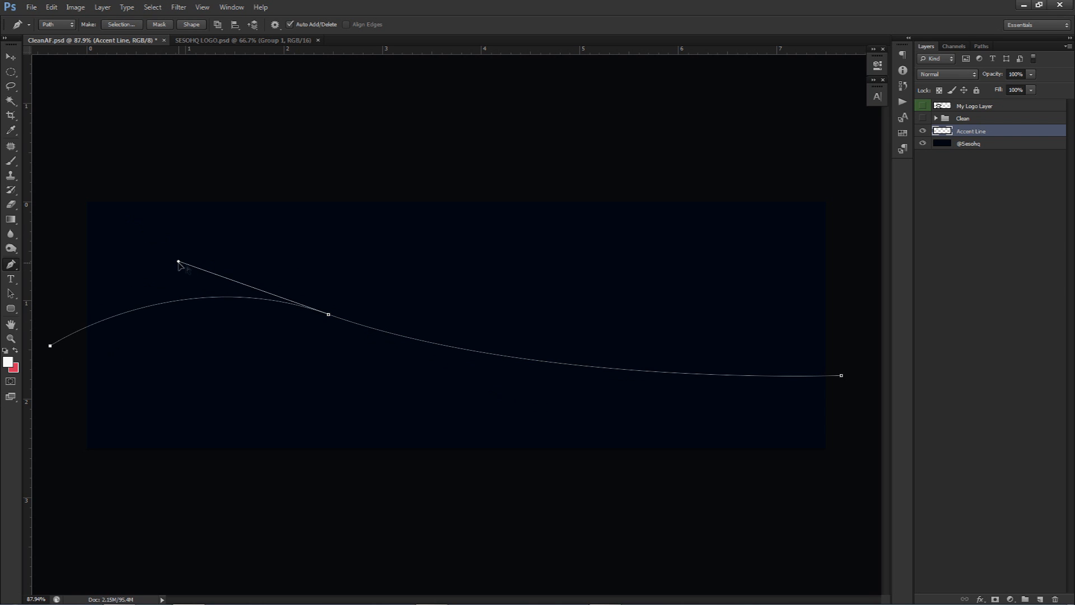
left_click(328, 314, "ctrl")
left_click_drag(328, 314, 376, 336)
left_click_drag(50, 345, 38, 340)
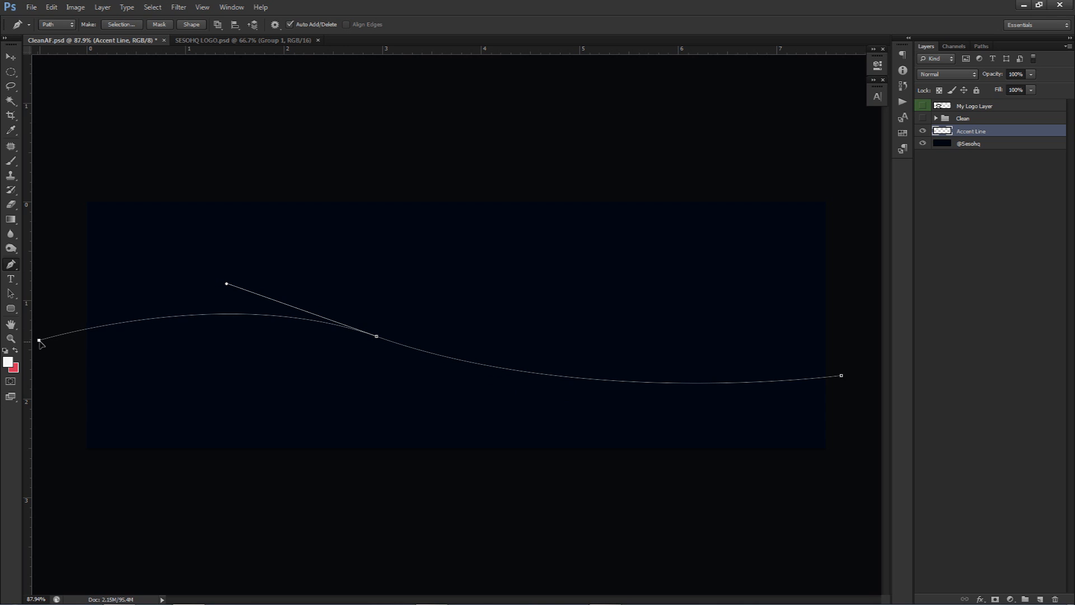
left_click(377, 336, "ctrl")
Step: Close the path around the area above the wave, keeping its upper and right edges outside the banner
left_click(72, 168)
left_click_drag(660, 149, 664, 148)
left_click_drag(772, 150, 783, 151)
left_click(818, 157)
left_click(841, 375)
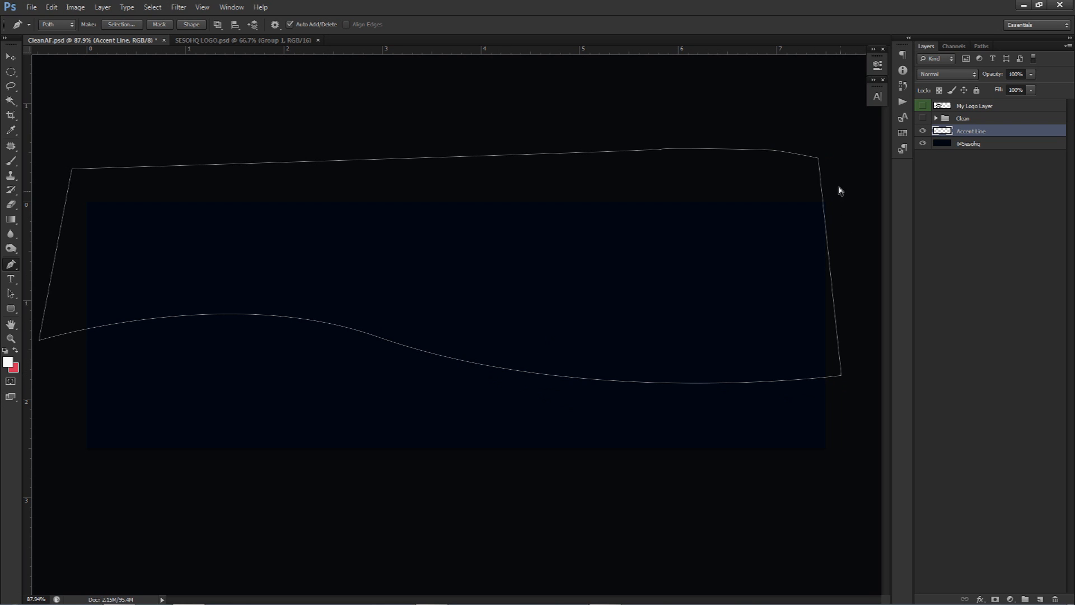
left_click_drag(818, 158, 836, 159)
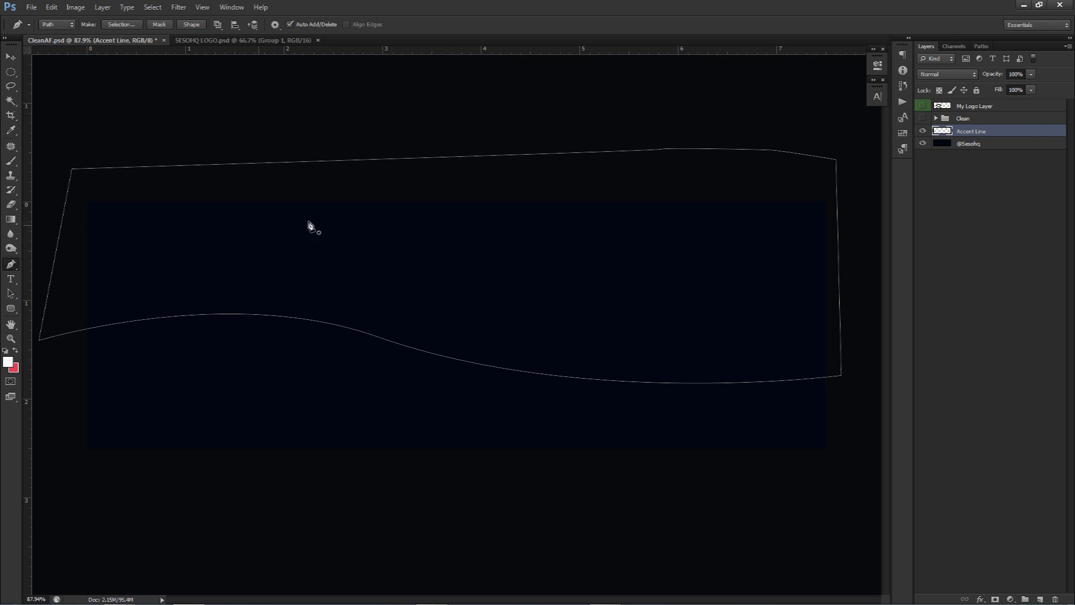
Step: Fill the closed path with white at 100% opacity in Normal mode, and delete the path
right_click(533, 258)
left_click(567, 322)
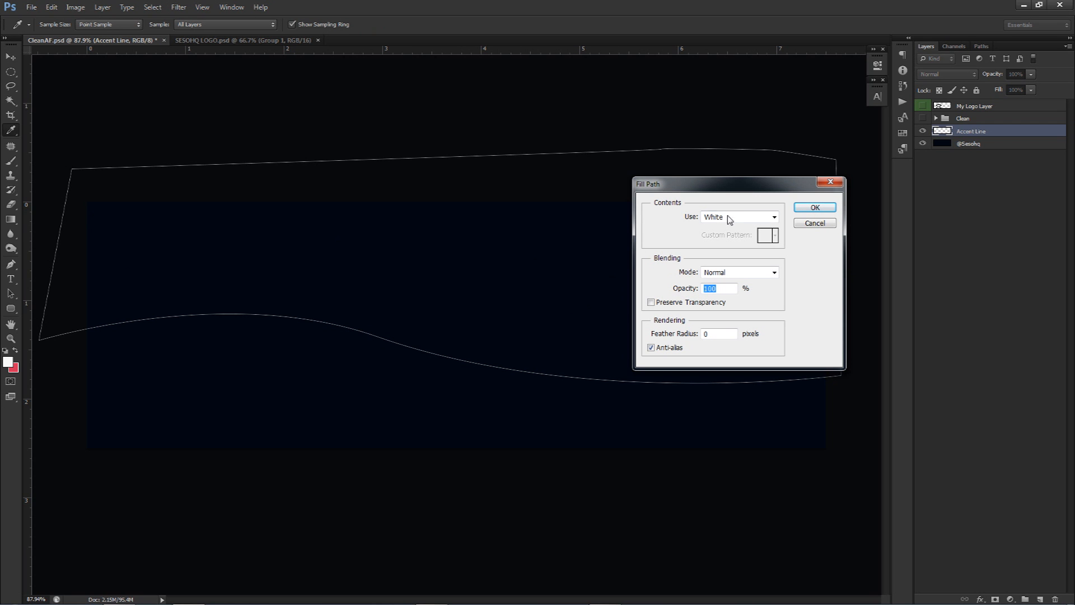
left_click(815, 208)
right_click(548, 269)
left_click(572, 289)
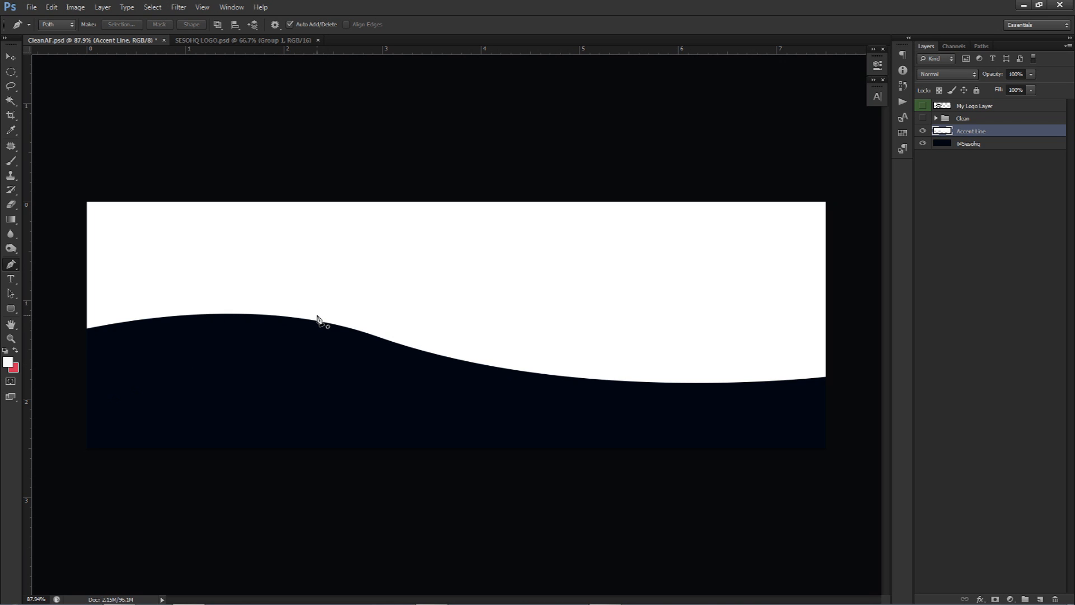
Step: Set the Accent Line layer's blend mode to Overlay and its opacity to 45%
key("v")
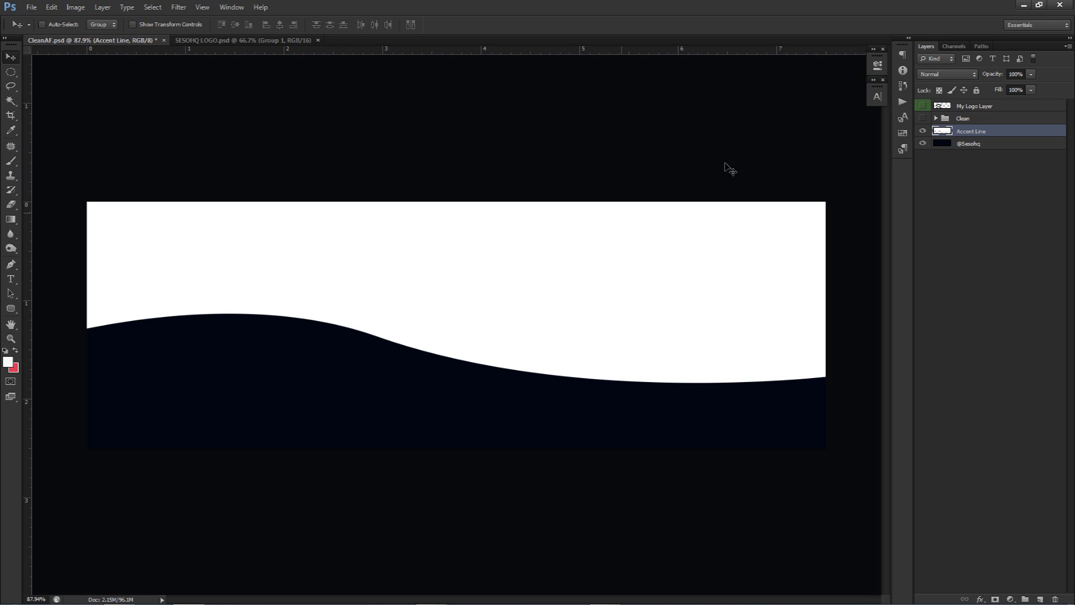
left_click(943, 73)
left_click(928, 220)
left_click(1013, 73)
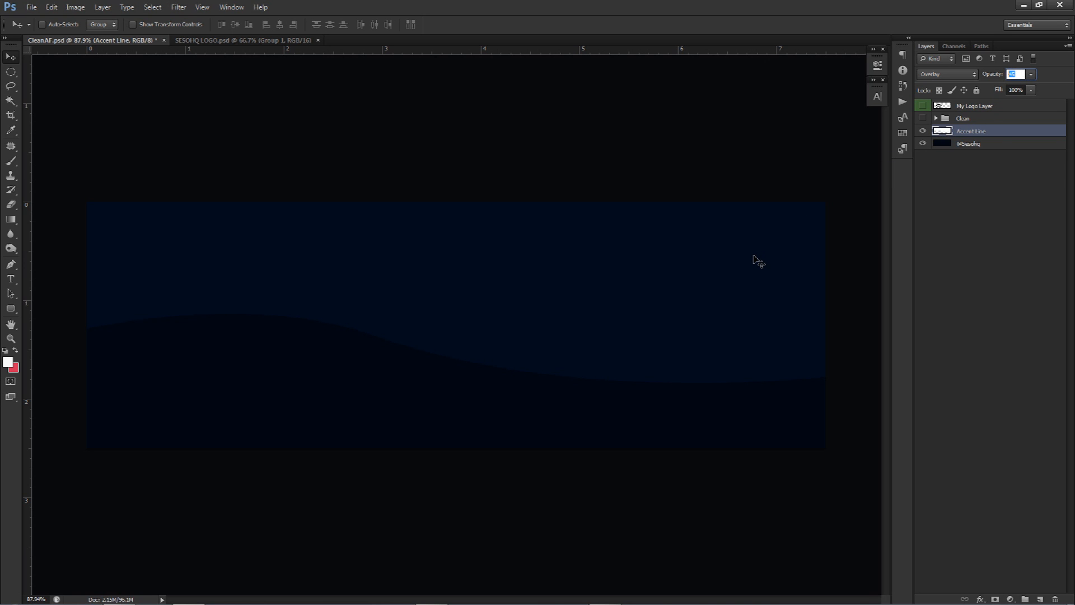
Step: Duplicate the Accent Line layer with its copy shifted slightly upward so a second wave edge sits above the first
left_click_drag(746, 275, 744, 233)
key("ctrl+z")
left_click_drag(744, 323, 479, 374)
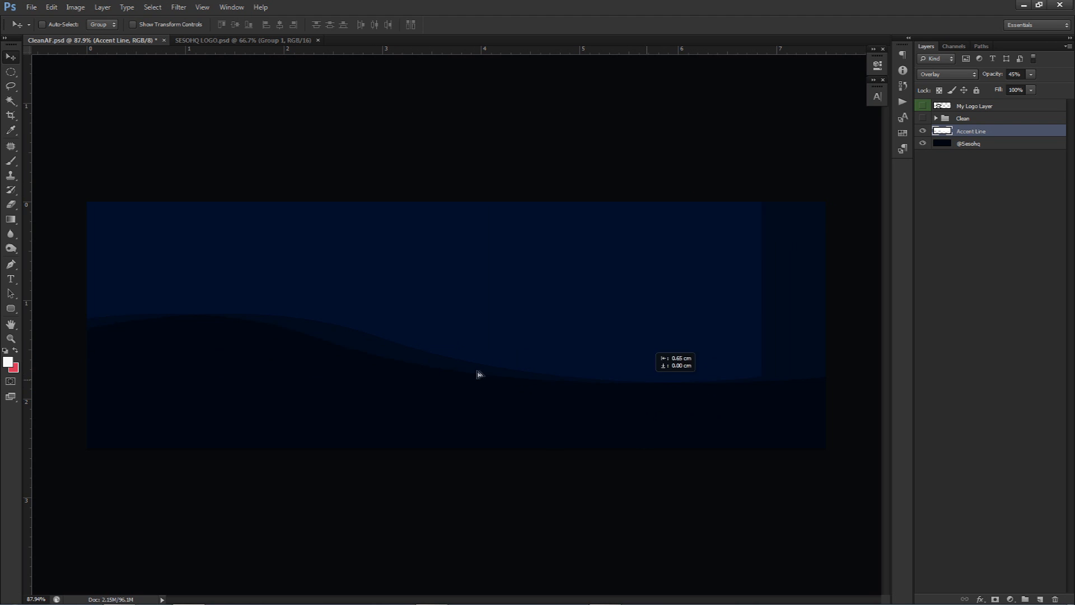
left_click_drag(665, 385, 668, 387)
left_click_drag(683, 387, 700, 358)
key("ctrl+z")
key("ctrl+j")
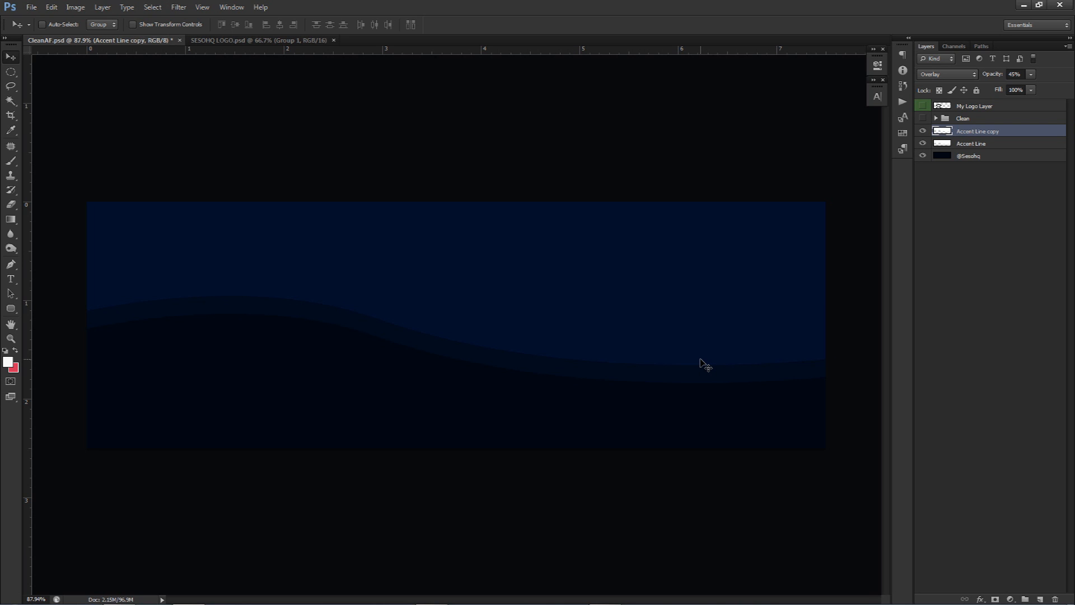
Step: Fade the left and upper areas of the Accent Line copy with a large soft eraser, keeping its lower right part
key("e")
mouse_move(235, 305)
left_mouse_down()
mouse_move(274, 312)
mouse_move(85, 272)
mouse_move(333, 180)
mouse_move(235, 242)
mouse_move(169, 302)
mouse_move(432, 127)
mouse_move(220, 279)
mouse_move(457, 141)
mouse_move(318, 229)
mouse_move(486, 140)
mouse_move(260, 238)
mouse_move(470, 240)
mouse_move(586, 261)
mouse_move(583, 280)
mouse_move(707, 319)
mouse_move(712, 344)
left_mouse_up()
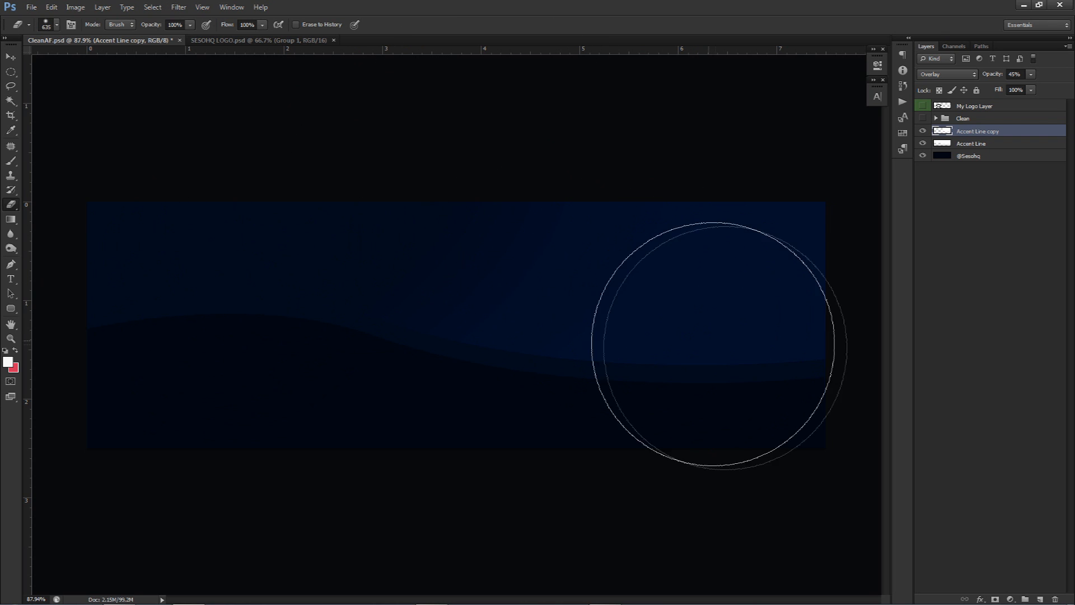
key("v")
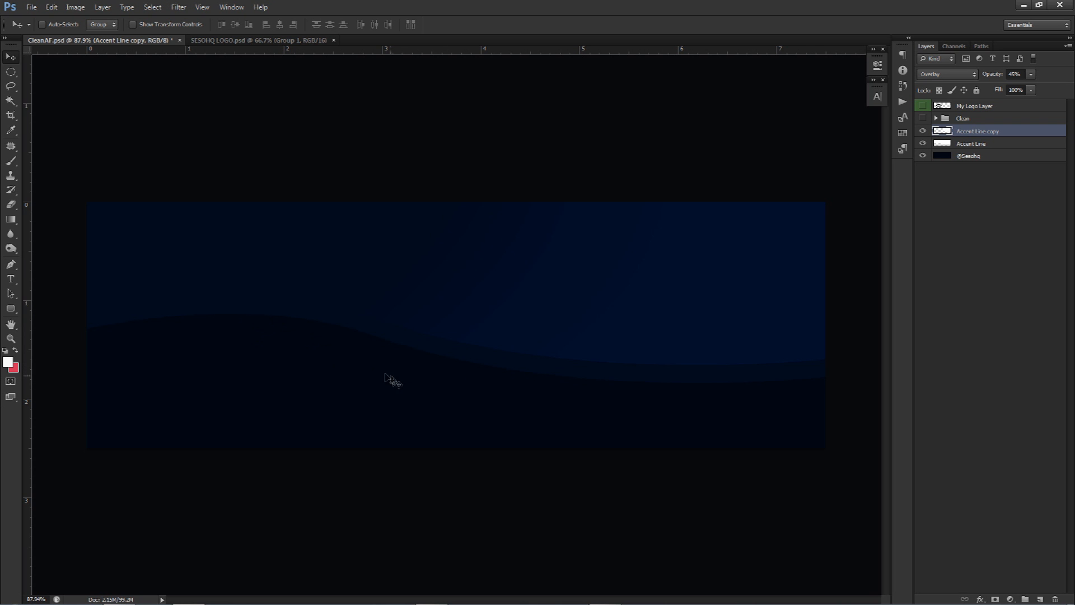
key("e")
left_click_drag(483, 259, 449, 262)
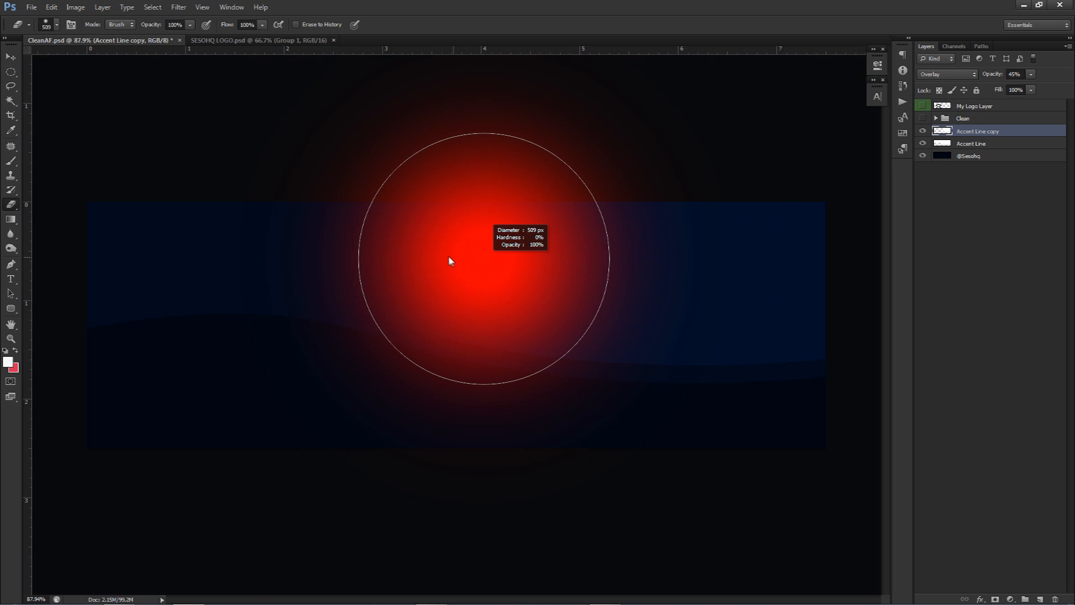
mouse_move(669, 182)
left_mouse_down()
mouse_move(482, 194)
mouse_move(768, 162)
left_mouse_up()
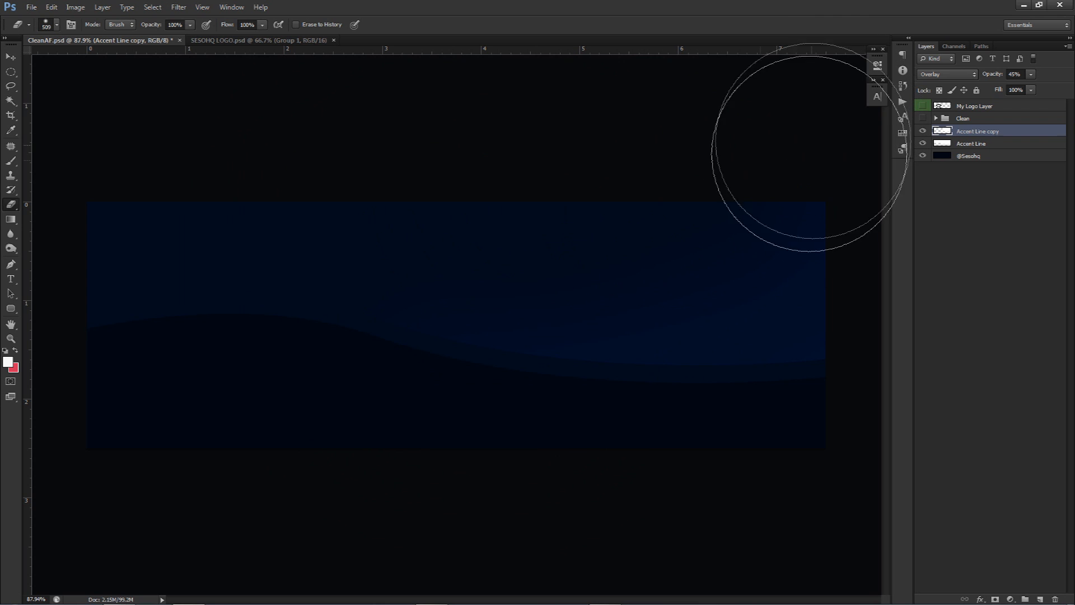
Step: Duplicate the original Accent Line layer again, placing the new copy higher than the other two waves
key("v")
left_click(977, 144)
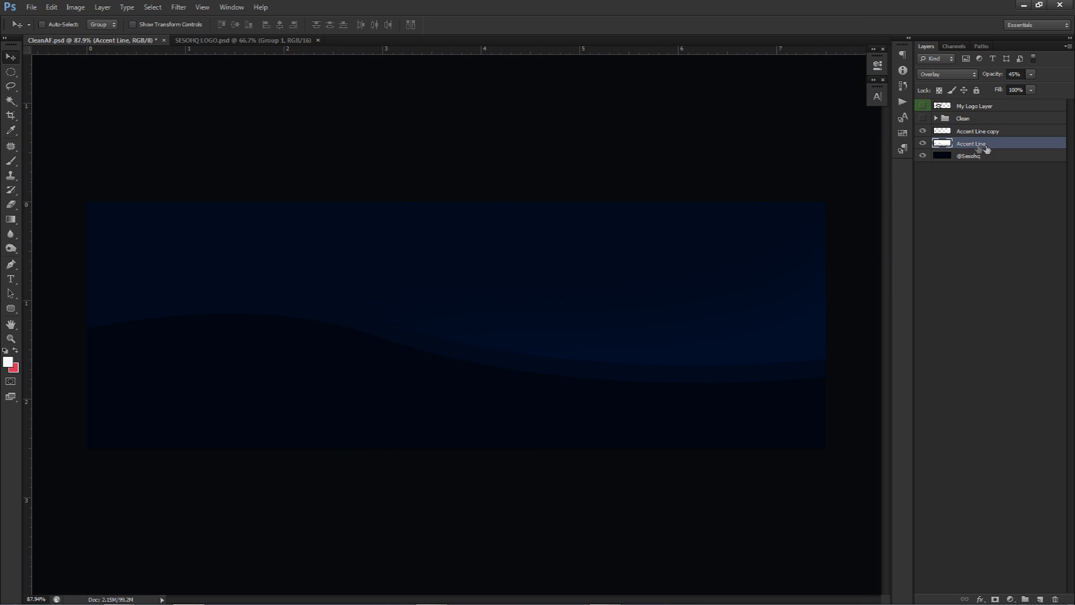
left_click_drag(683, 335, 672, 314)
Step: Rename the two Accent Line copies as Accent Line 2 and Accent Line 3
left_click_drag(985, 144, 983, 137)
left_click(983, 144)
double_click(983, 144)
left_click_drag(977, 144, 1014, 146)
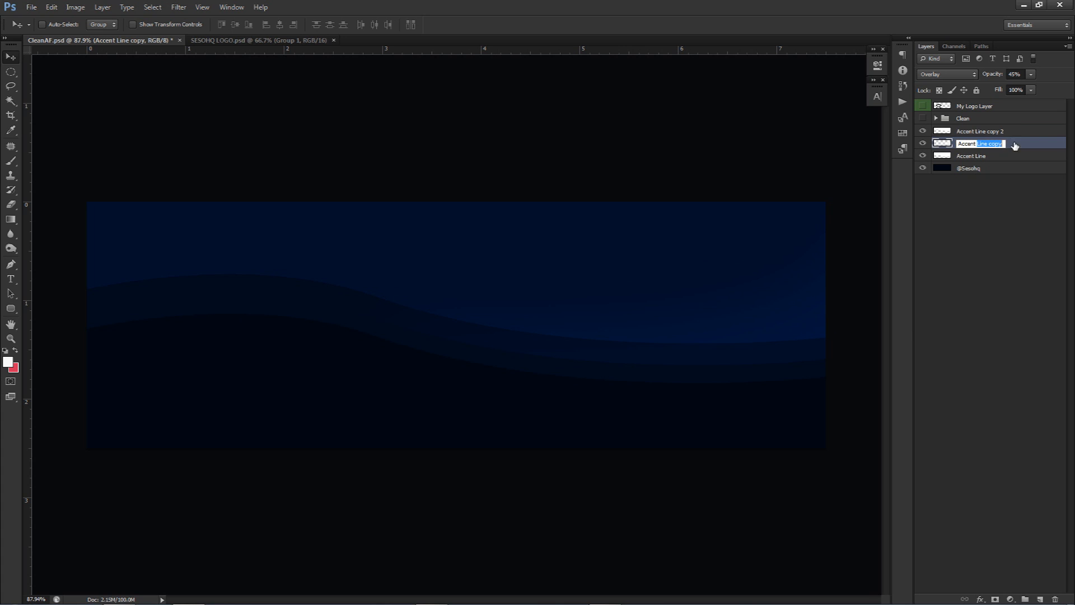
type("2")
left_click(989, 132)
double_click(990, 131)
left_click(989, 131)
type("3")
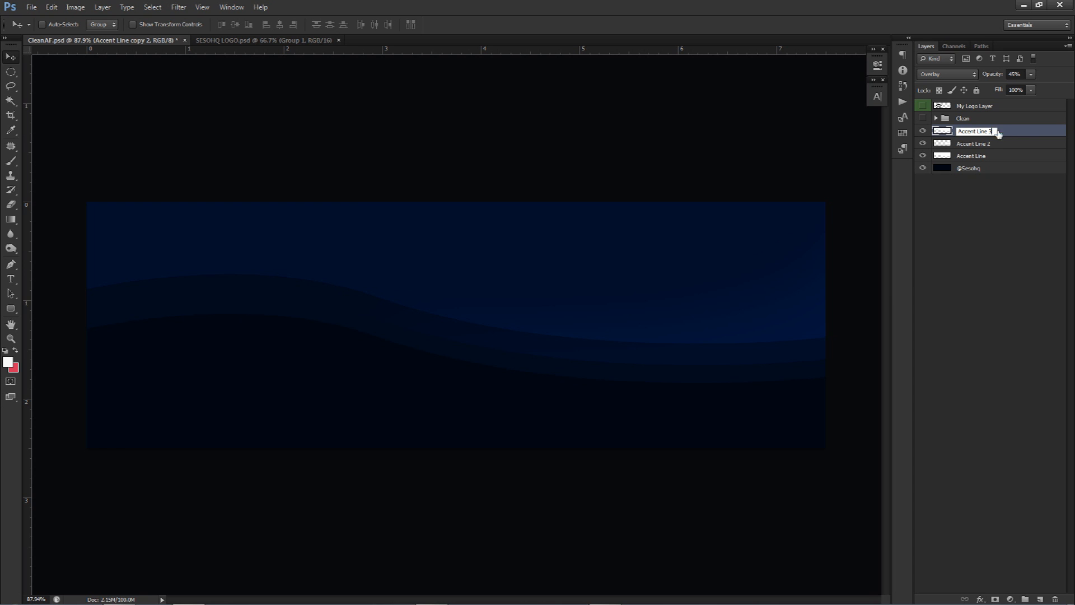
key("Return")
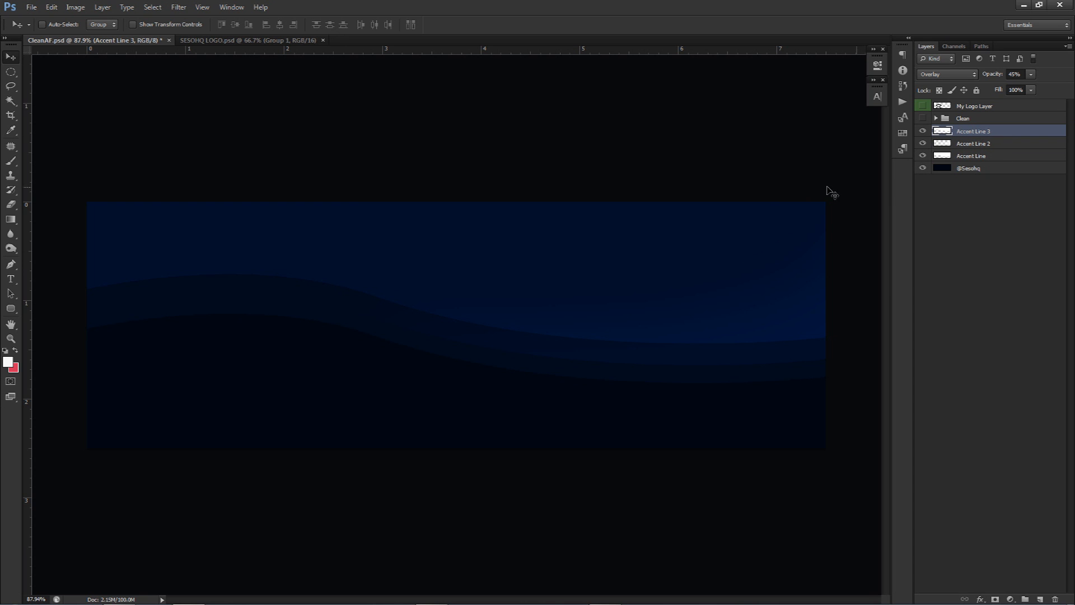
Step: Fade the right side and upper area of Accent Line 3 with a 580 px soft eraser
key("e")
right_click(717, 250, "alt")
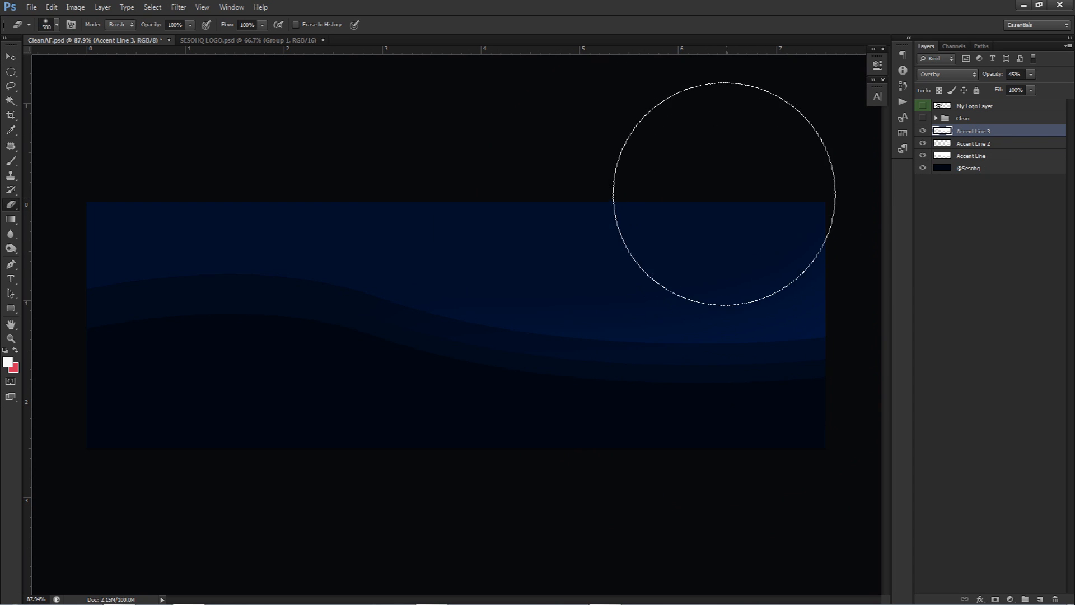
mouse_move(791, 268)
left_mouse_down()
mouse_move(790, 360)
mouse_move(648, 221)
mouse_move(705, 314)
mouse_move(745, 456)
left_mouse_up()
mouse_move(625, 209)
left_mouse_down()
mouse_move(514, 124)
mouse_move(227, 105)
mouse_move(156, 124)
left_mouse_up()
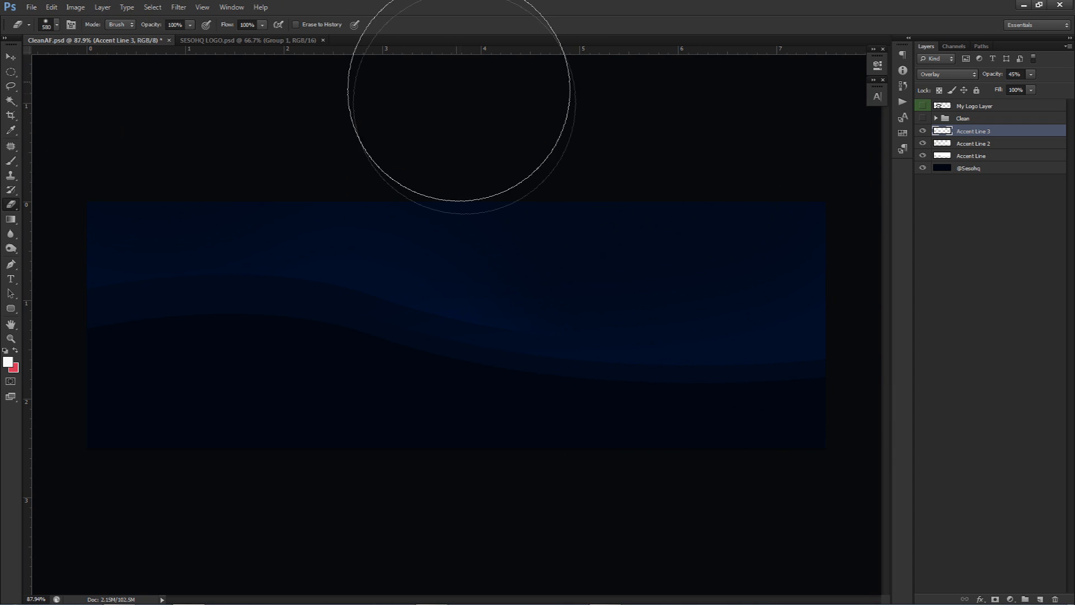
key("v")
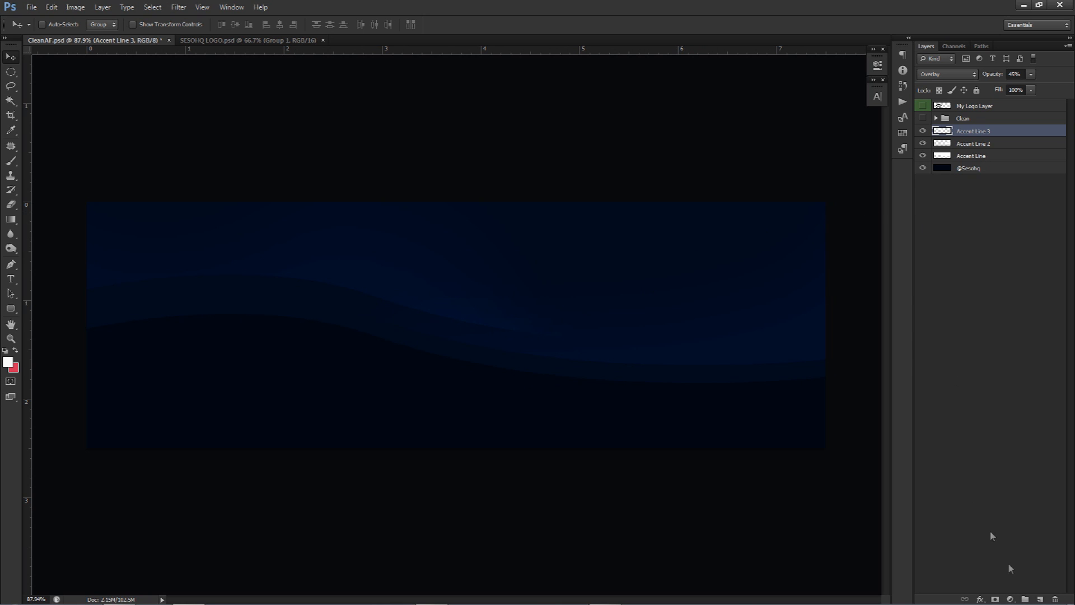
Step: Create a new layer above Accent Line 3 and name it Accent Ex
left_click(1042, 597)
double_click(967, 131)
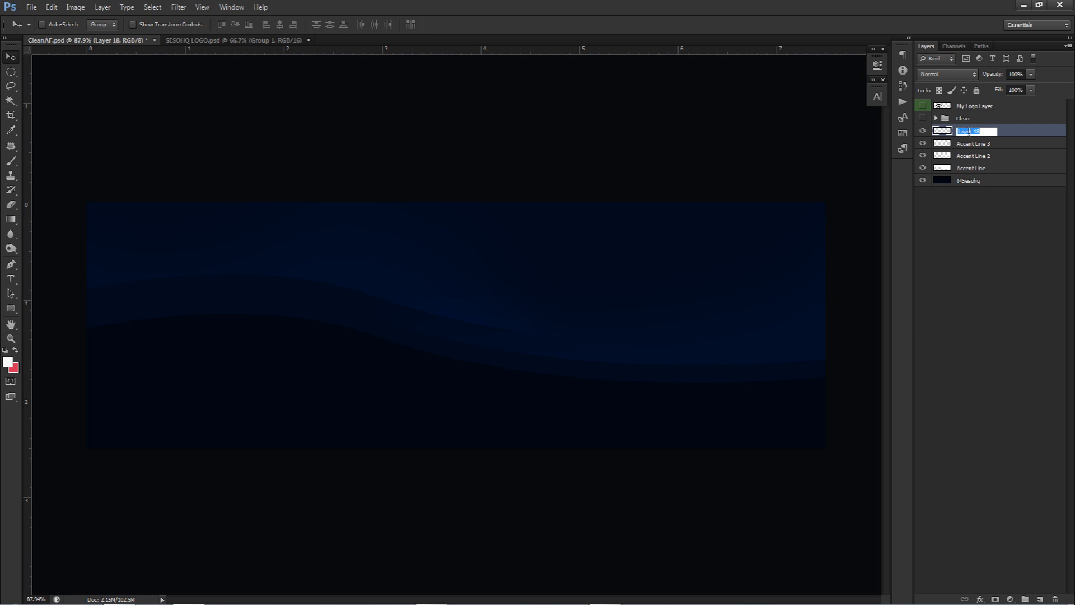
type("Accent Ex")
key("Return")
Step: Draw a curved Pen path from outside the banner's lower left edge to below its bottom edge, flattening the curve with its handle
key("p")
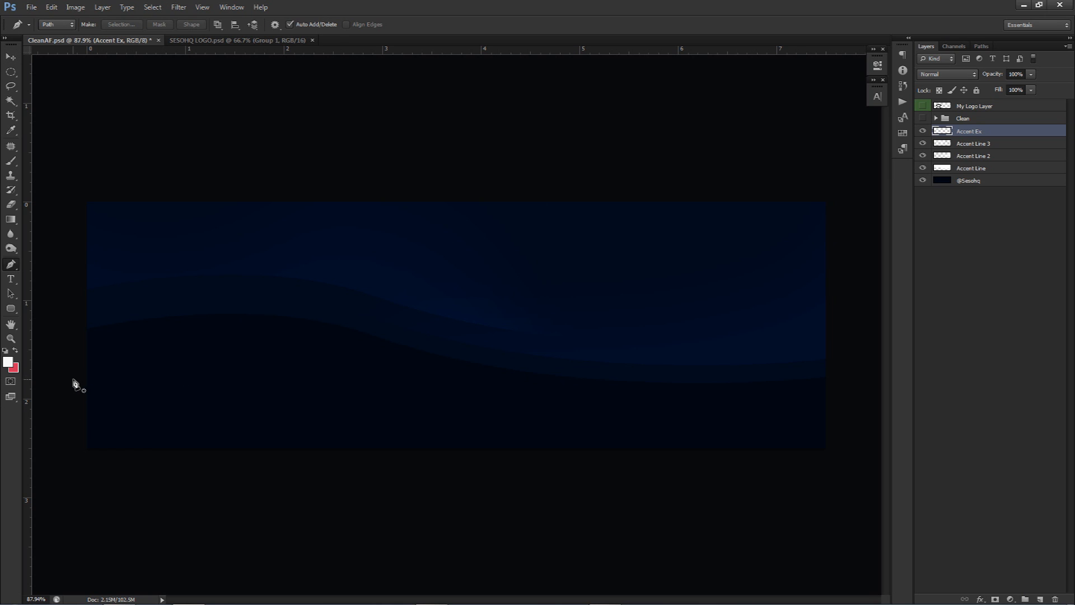
left_click(73, 379)
left_click_drag(651, 466, 729, 501)
left_click_drag(575, 431, 561, 403)
key("ctrl+g")
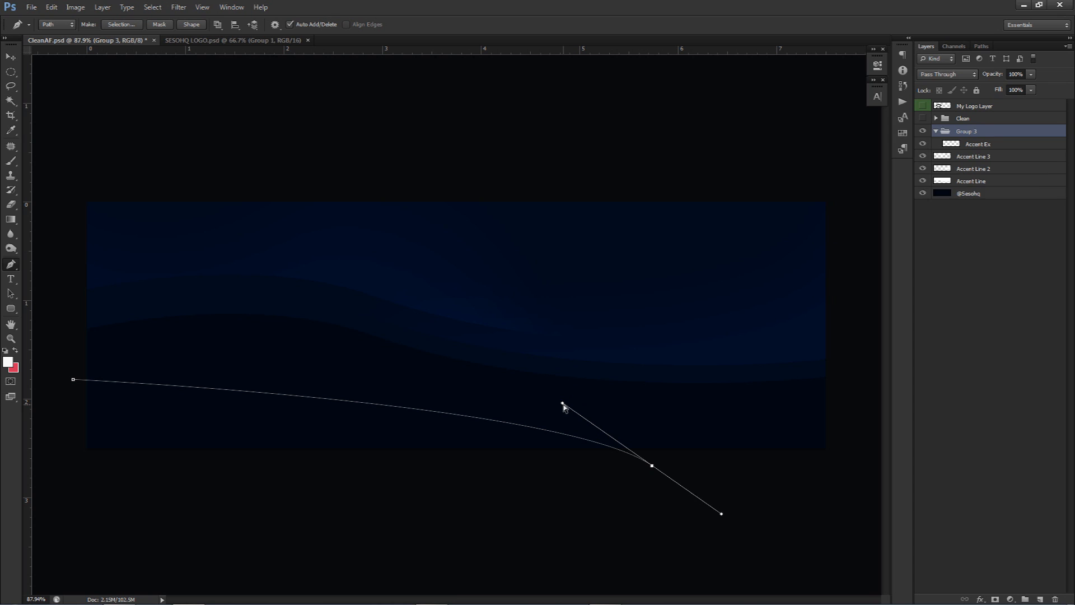
key("ctrl+z")
key("ctrl+semicolon")
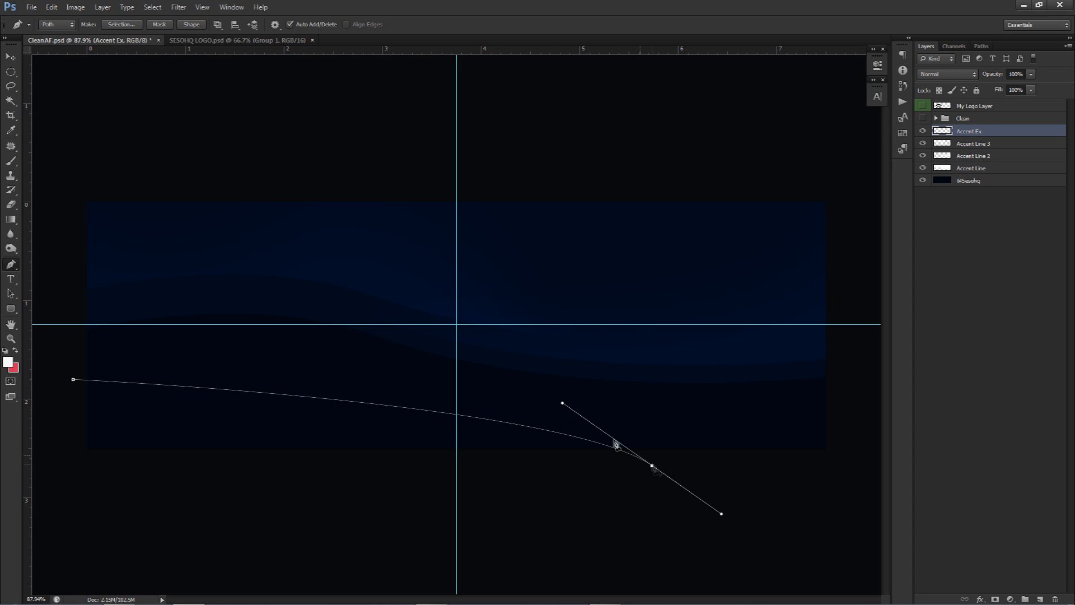
left_click_drag(548, 394, 458, 377)
Step: Close the path with anchors running below the banner and back up to the starting point
left_click(554, 532)
left_click_drag(288, 522, 265, 521)
left_click_drag(187, 519, 148, 515)
left_click_drag(98, 509, 76, 503)
left_click_drag(57, 499, 51, 494)
left_click(72, 380)
Step: Fill the closed path with white on Accent Ex, delete the path and hide the guides
right_click(268, 358)
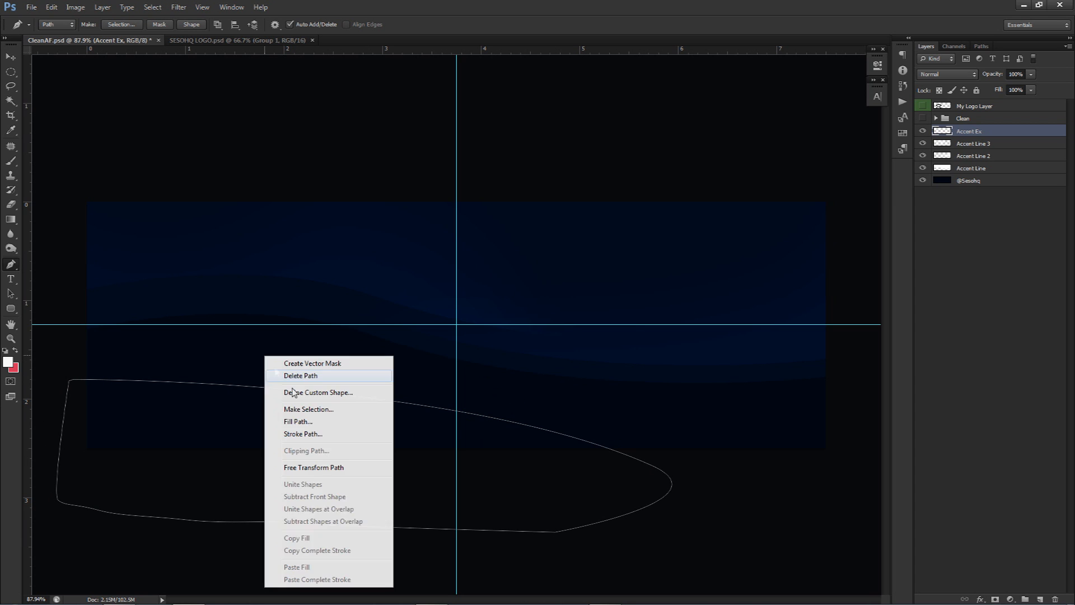
left_click(308, 419)
left_click(814, 207)
right_click(611, 269)
left_click(652, 288)
key("ctrl+semicolon")
key("v")
Step: Set the Accent Ex layer's blend mode to Overlay and its opacity to 45%
left_click(946, 74)
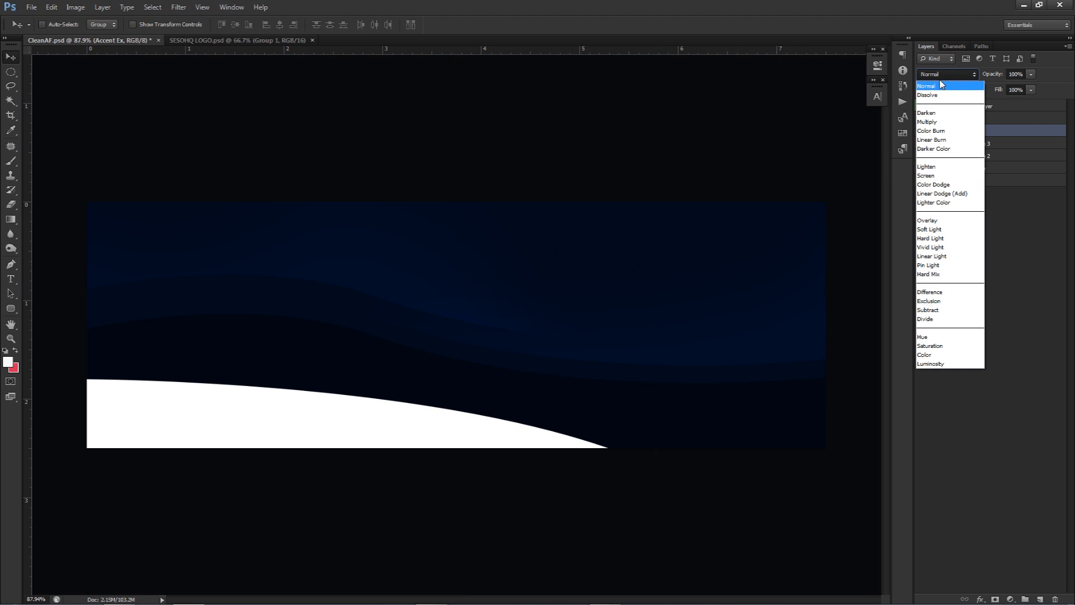
left_click(952, 216)
left_click(1011, 74)
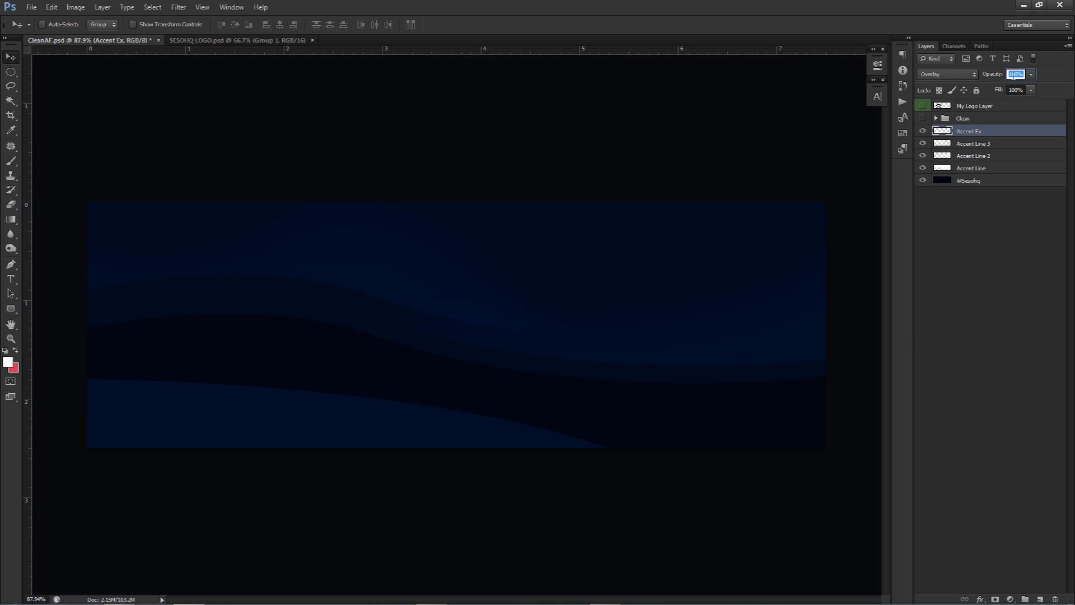
type("45")
key("Return")
Step: Undo the Accent Ex layer's blending changes, path deletion and white fill
key("ctrl+alt+z")
key("ctrl+alt+z")
key("ctrl+alt+z")
Step: Duplicate the Accent Ex layer and reshape the path's upper curve by raising its left anchor and the curve handle
key("p")
key("ctrl+j")
key("ctrl+h")
left_click(280, 390, "ctrl")
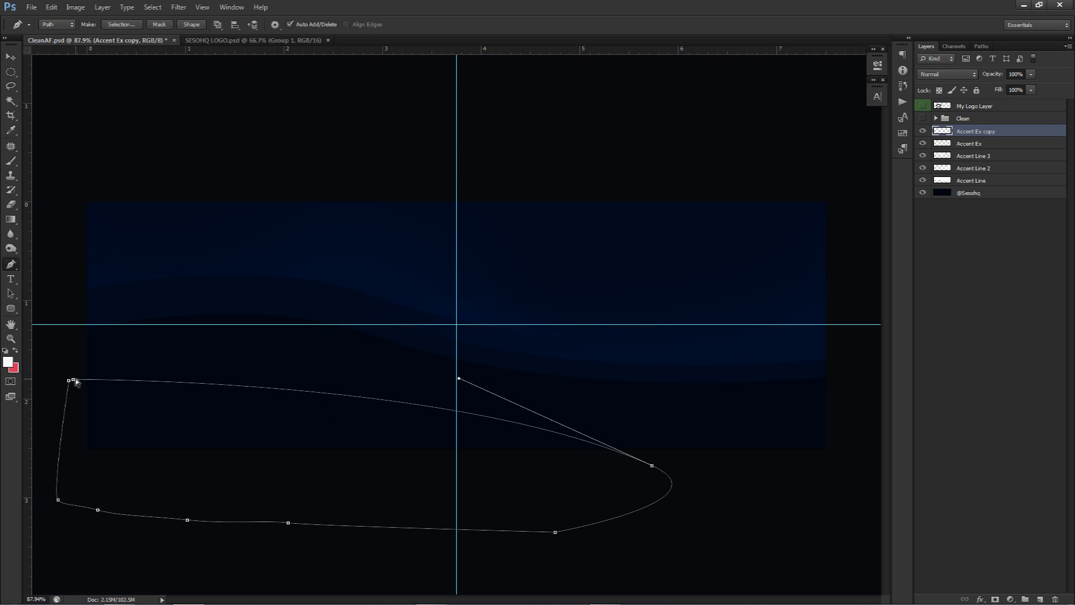
left_click_drag(73, 380, 63, 361)
left_click_drag(460, 380, 422, 353)
left_click(617, 413, "ctrl")
Step: Fill the reshaped path with white on the Accent Ex copy, delete the path and hide the guides
right_click(633, 424)
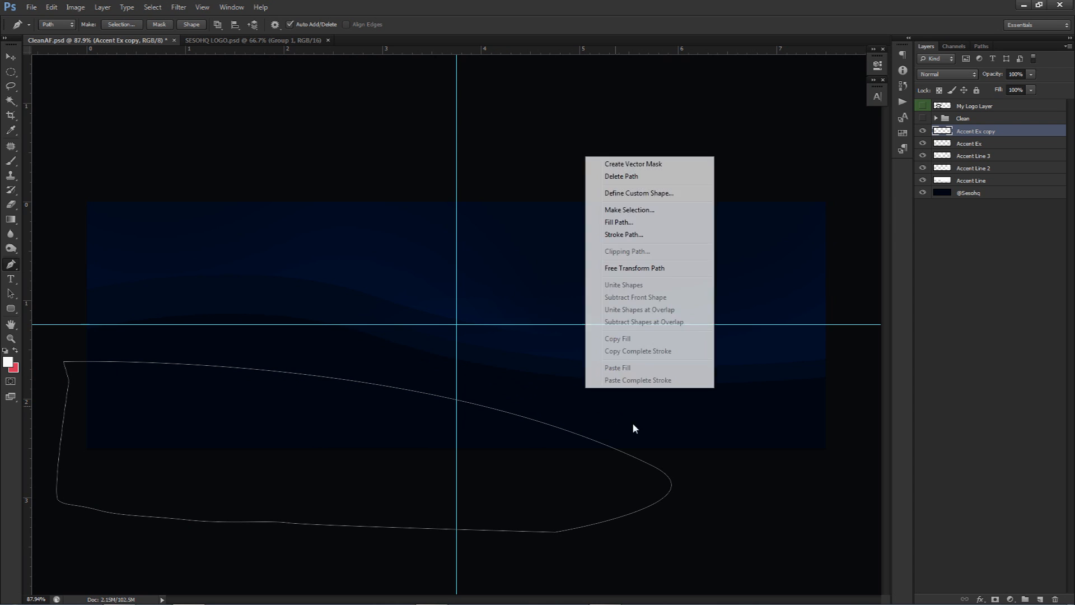
left_click(623, 222)
key("Return")
right_click(731, 270)
left_click(722, 289)
key("v")
key("ctrl+h")
Step: Set the Accent Ex copy's blend mode to Overlay and its opacity to 45%
left_click(942, 77)
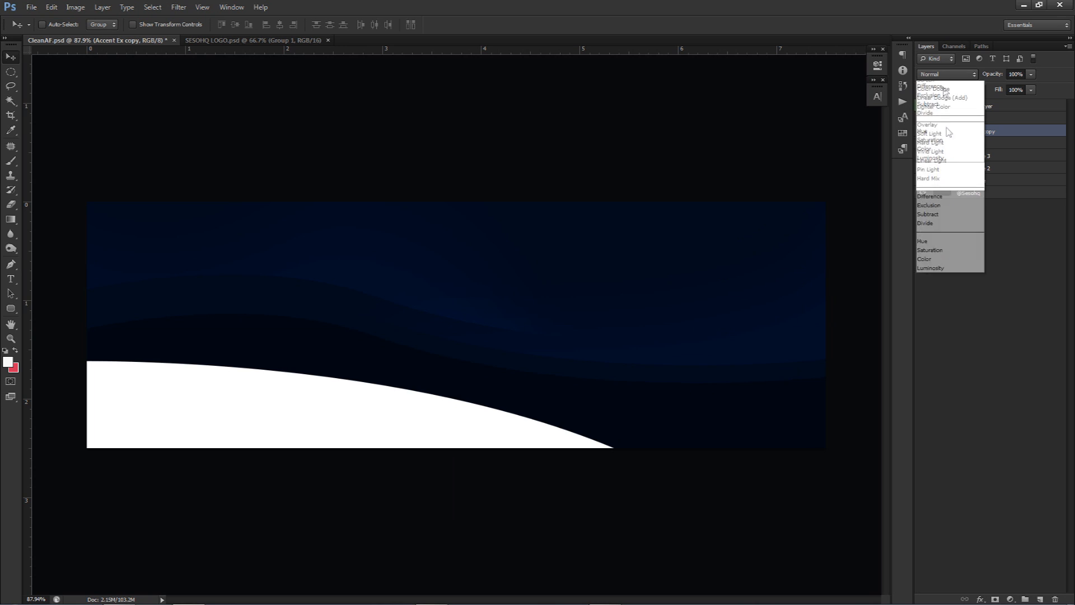
left_click(940, 223)
left_click(1016, 75)
type("45")
key("Return")
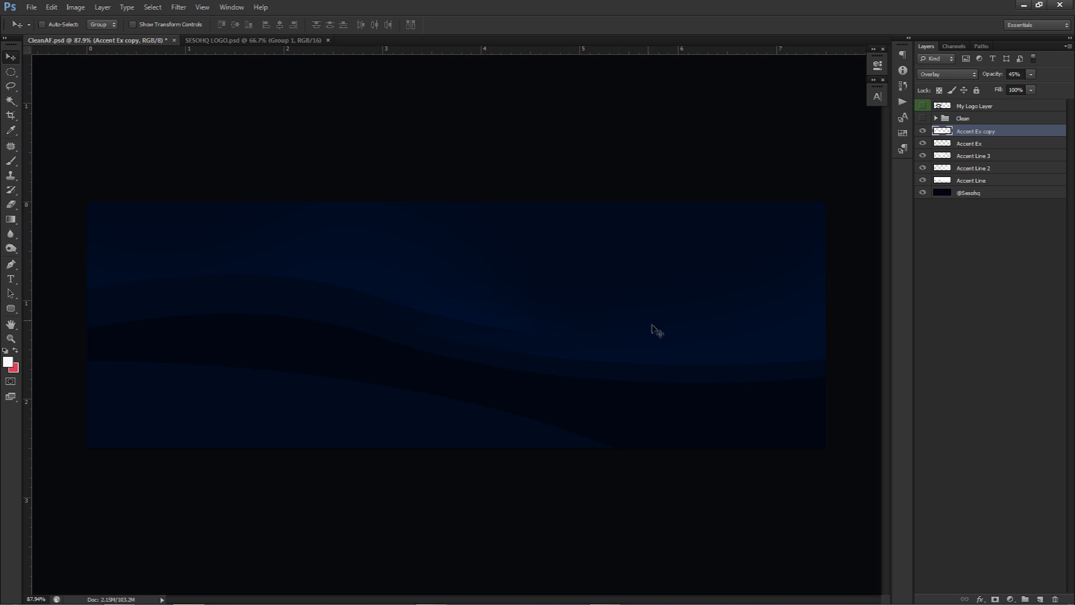
Step: Duplicate the Accent Ex copy down toward the banner's lower left corner and set the duplicate's opacity to 25%
left_click_drag(659, 325, 538, 336)
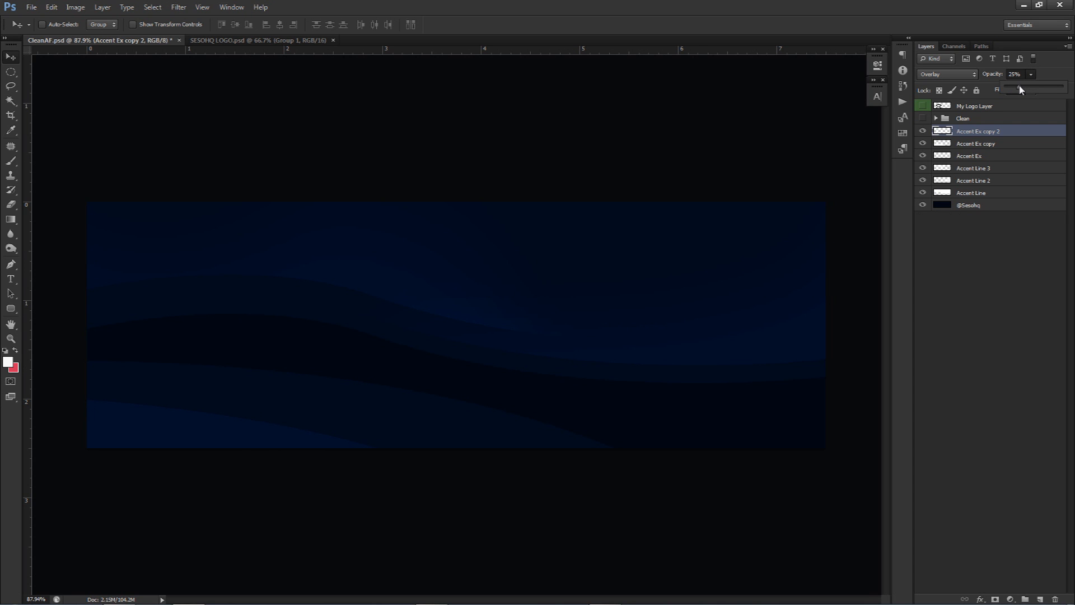
left_click(634, 240)
Step: Soften the right end of the newest lower left shape with a 416 px eraser
key("e")
left_click_drag(449, 369, 347, 360)
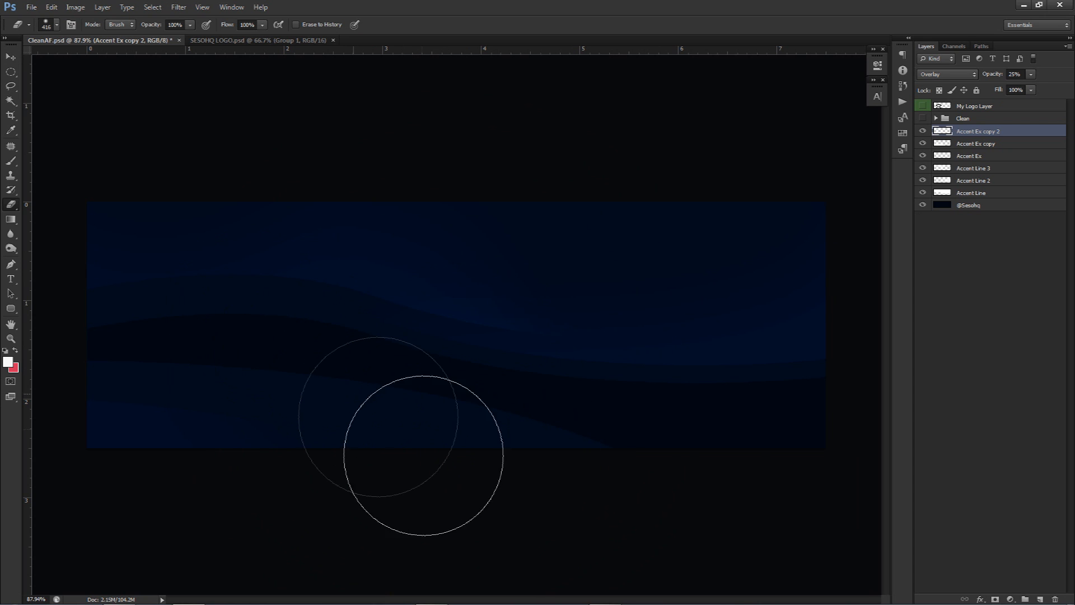
scroll(745, 358, "down", 1)
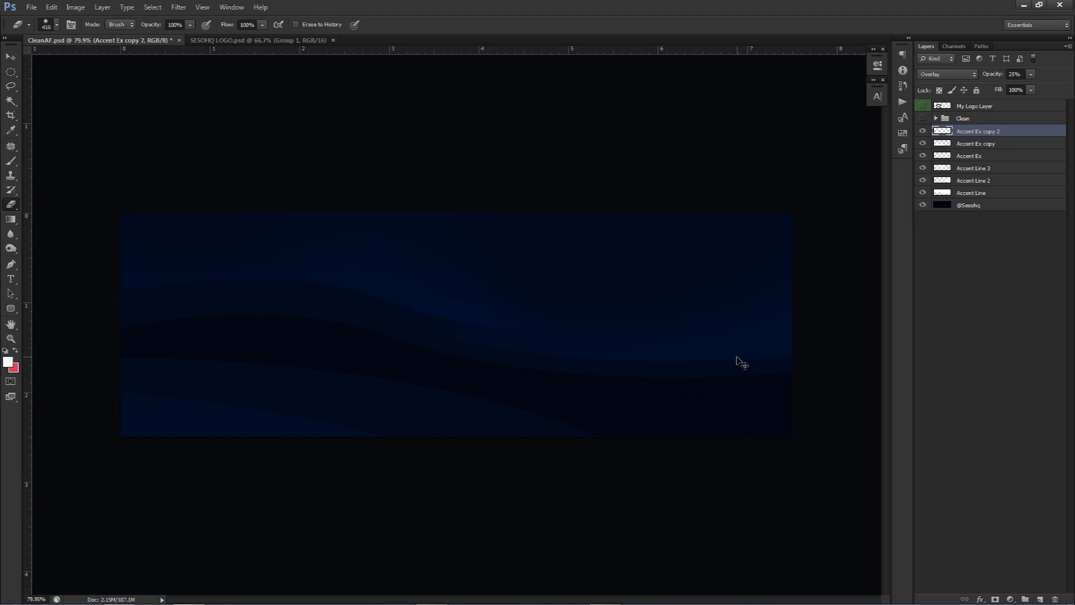
key("v")
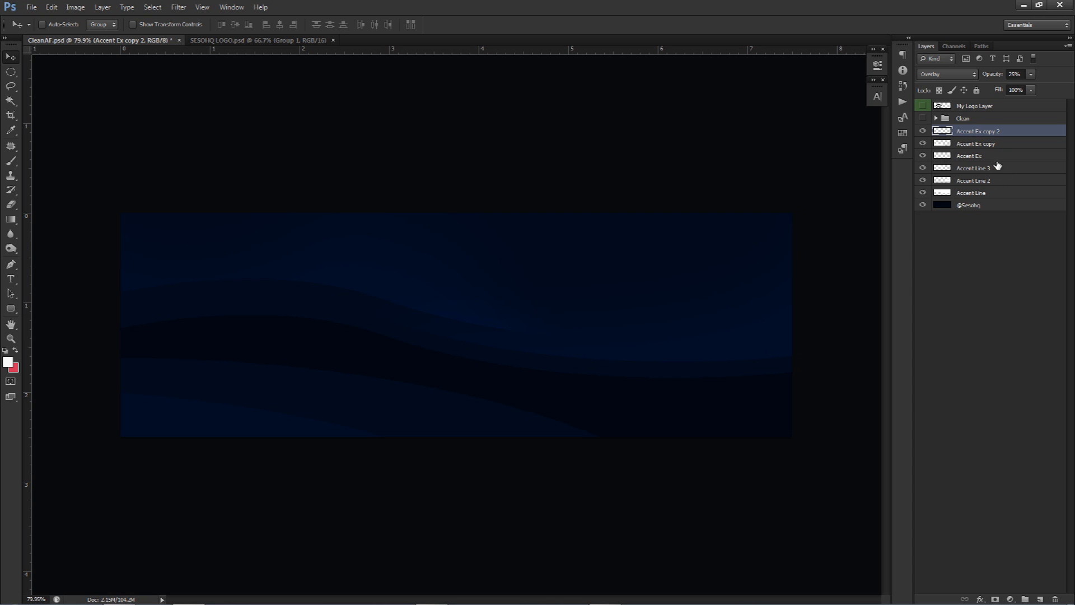
Step: Rename the Accent Ex copy as Accent Ex and the second copy as Accent Ex 2
left_click(982, 144)
double_click(984, 144)
key("BackSpace")
left_click(1005, 132)
double_click(1007, 132)
type("2")
key("Return")
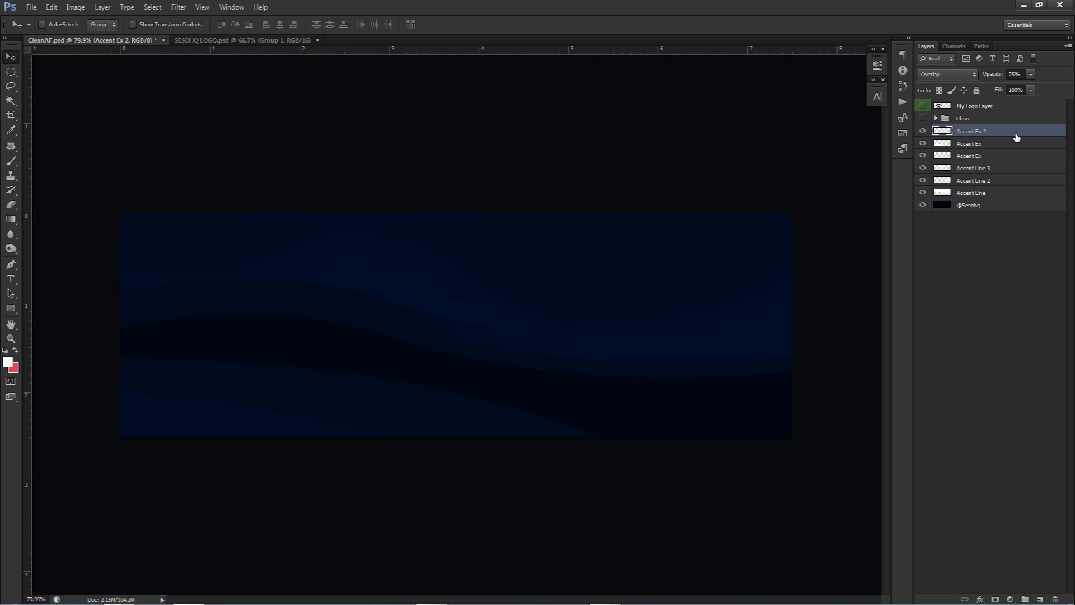
Step: Add a new layer above Accent Ex 2 and set the foreground colour to #d23157 for the Brush
left_click(1040, 598)
key("b")
left_click(9, 362)
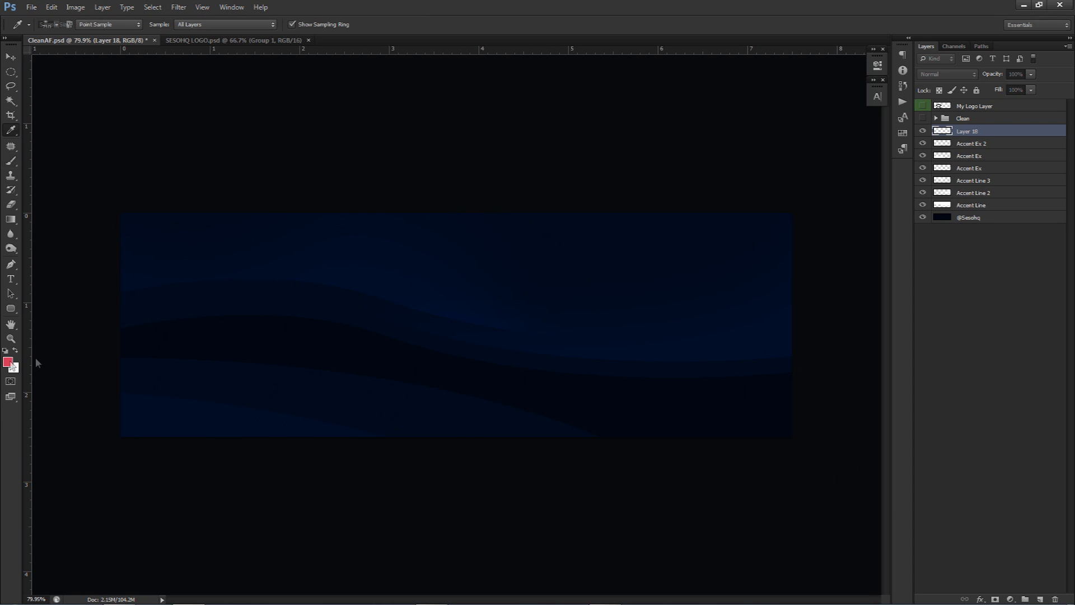
left_click_drag(627, 214, 549, 185)
left_click(575, 368)
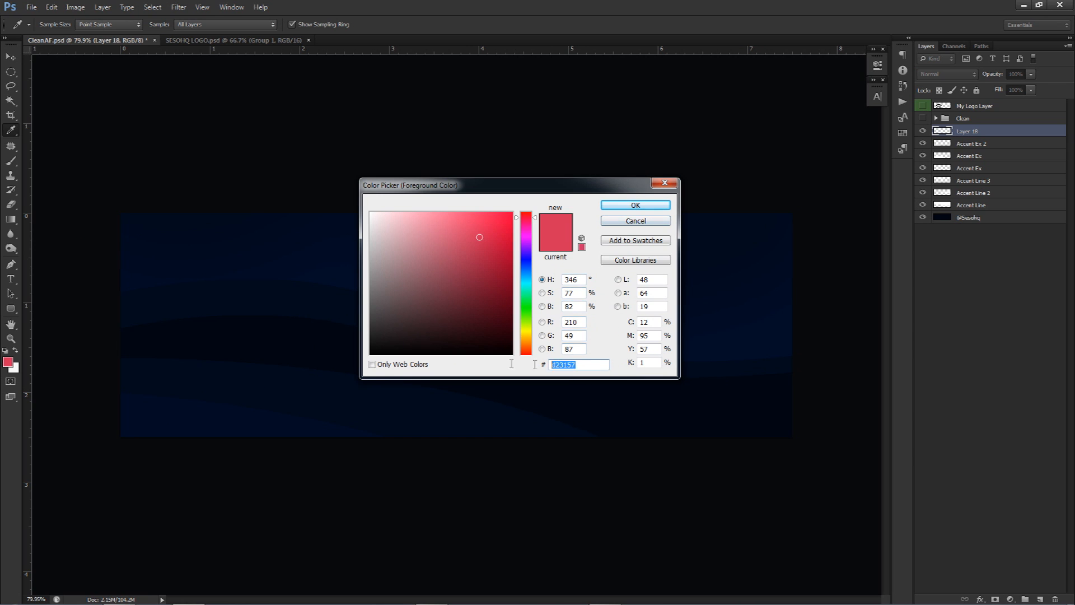
left_click(635, 205)
key("b")
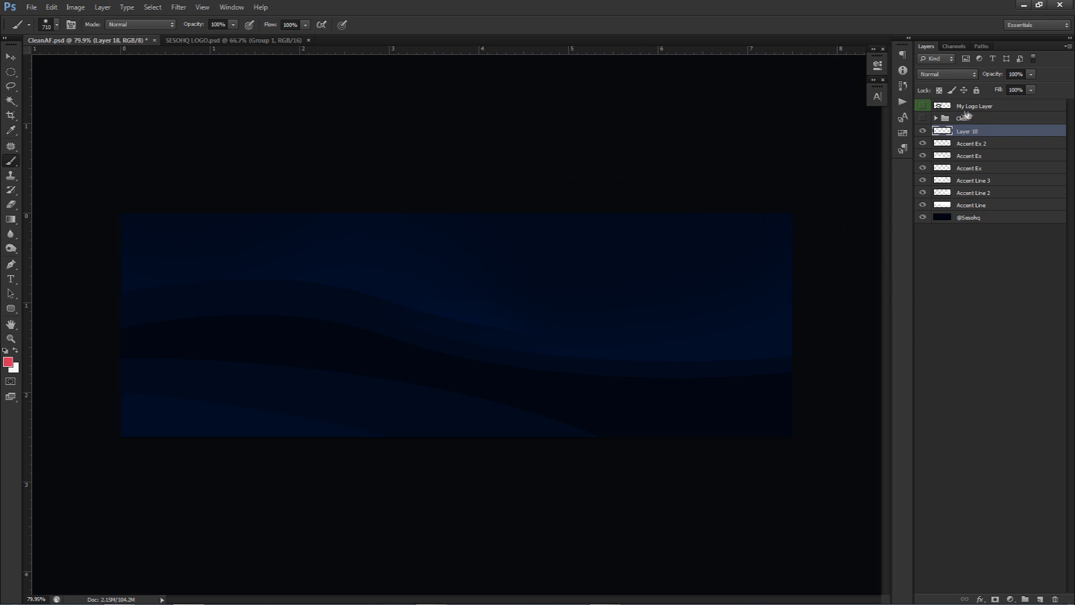
Step: Rename the new layer as Hot Pink and set its blend mode to Hard Light
double_click(967, 131)
type("Hot Pink")
key("Return")
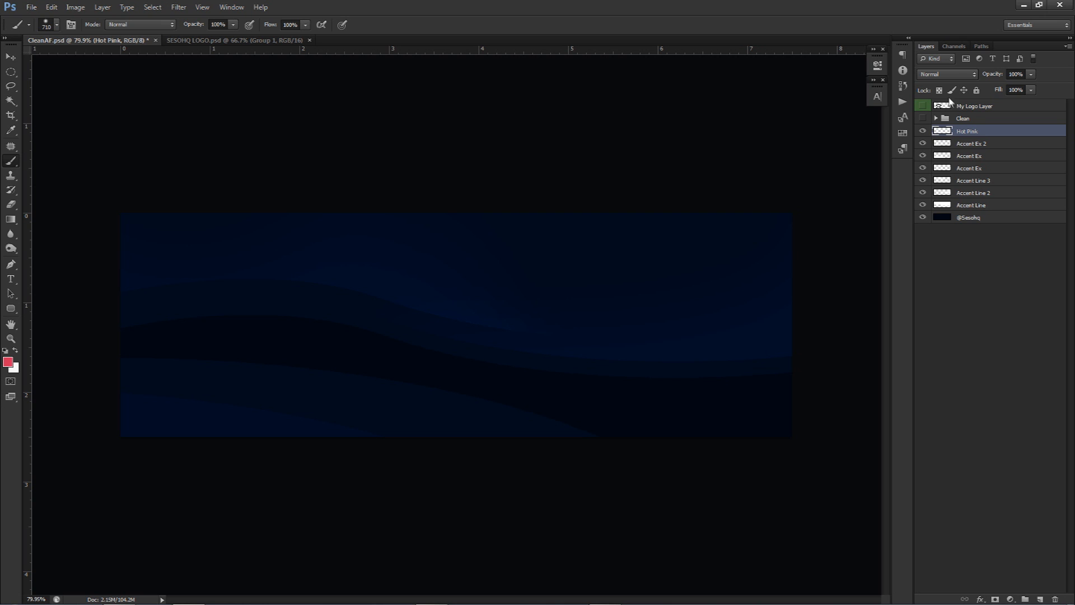
left_click(943, 76)
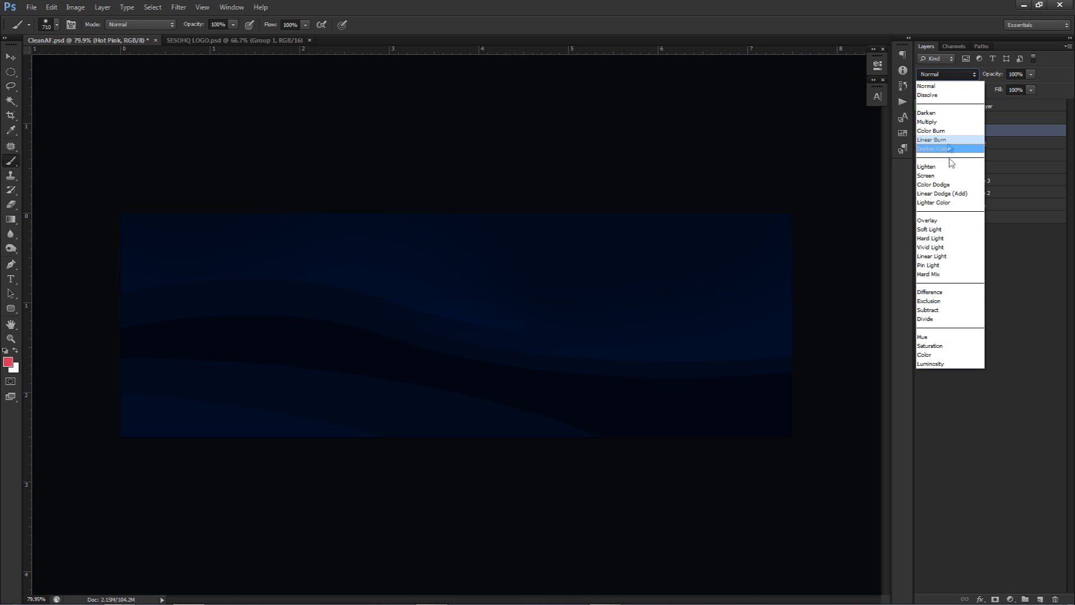
left_click(935, 239)
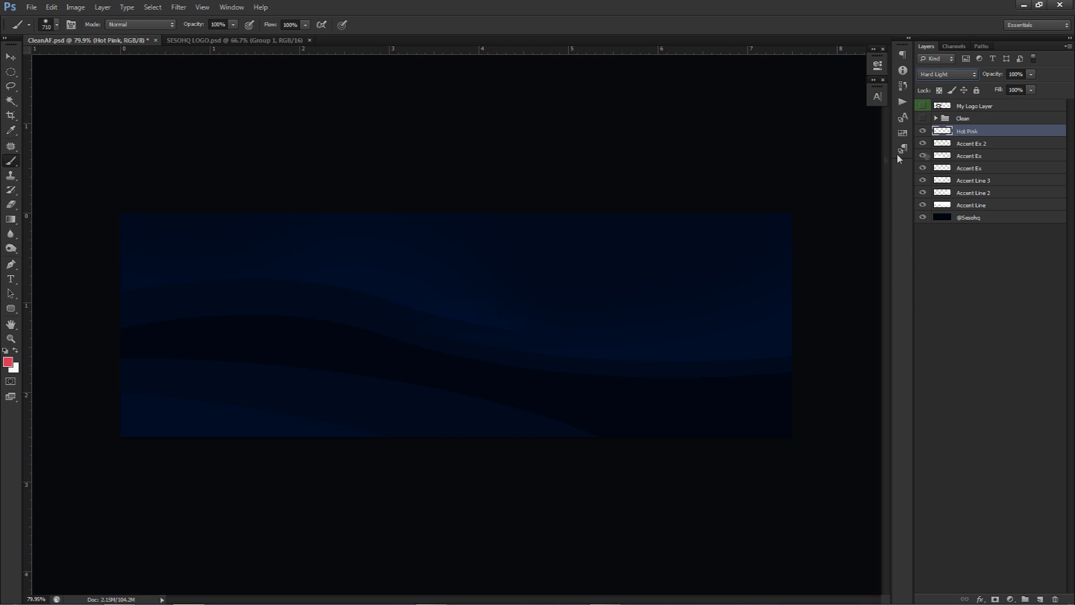
Step: Paint a single soft glow with a brush of about 781 px at the banner's lower edge, left of centre, on the Hot Pink layer
left_click_drag(362, 296, 376, 293)
scroll(403, 377, "down", 1)
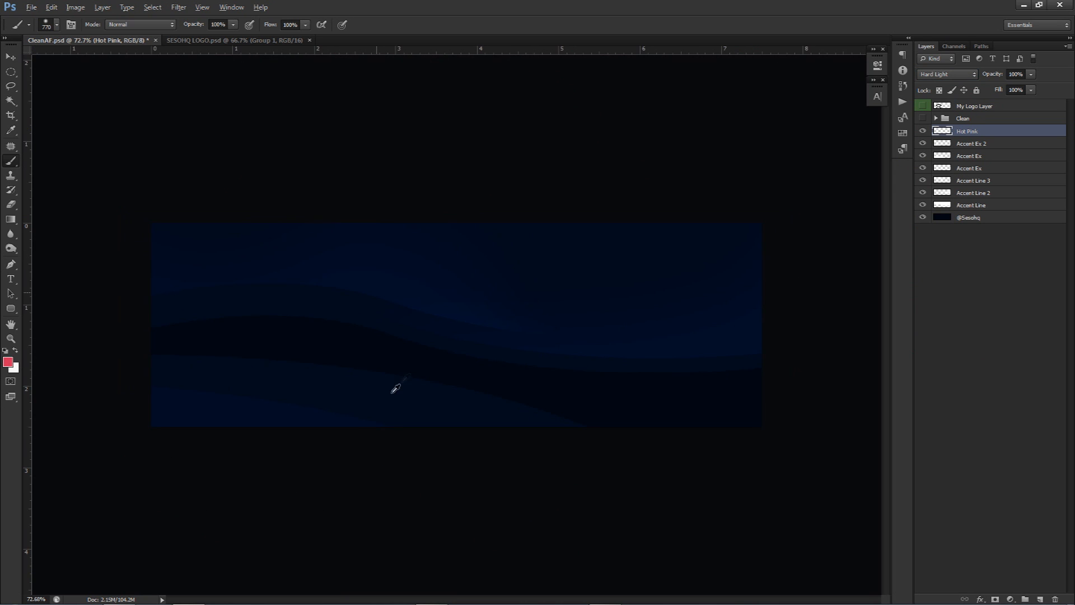
left_click_drag(384, 392, 389, 395)
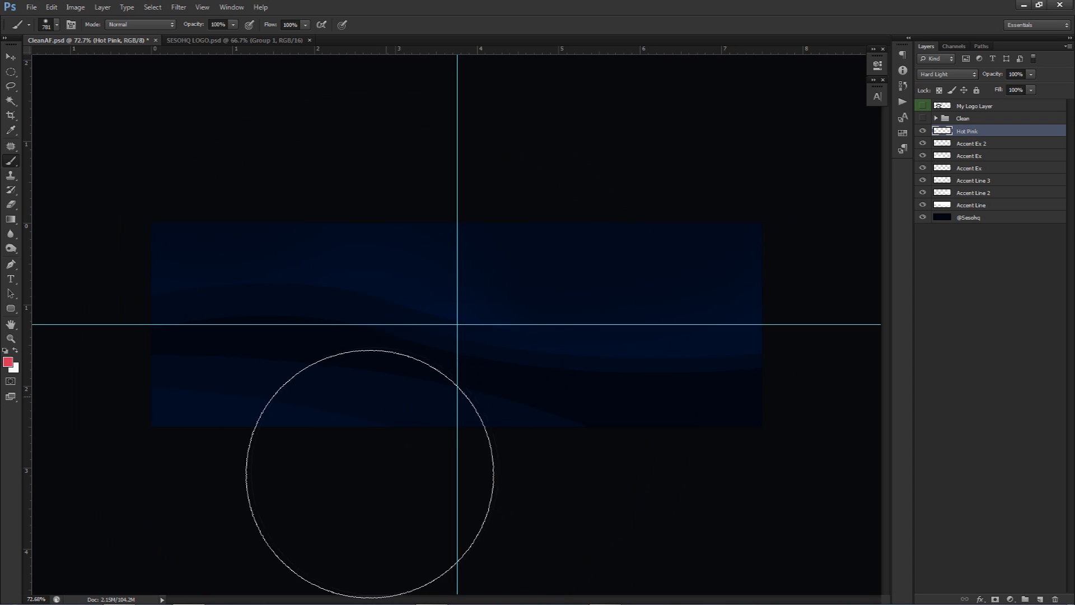
left_click(372, 458)
left_click(403, 462)
key("ctrl+alt+z")
key("ctrl+alt+z")
left_click(407, 469)
key("ctrl+alt+z")
left_click(389, 462)
key("ctrl+alt+z")
left_click(394, 461)
Step: Set the opacity of the Hot Pink layer to 80%
key("v")
left_click(1013, 73)
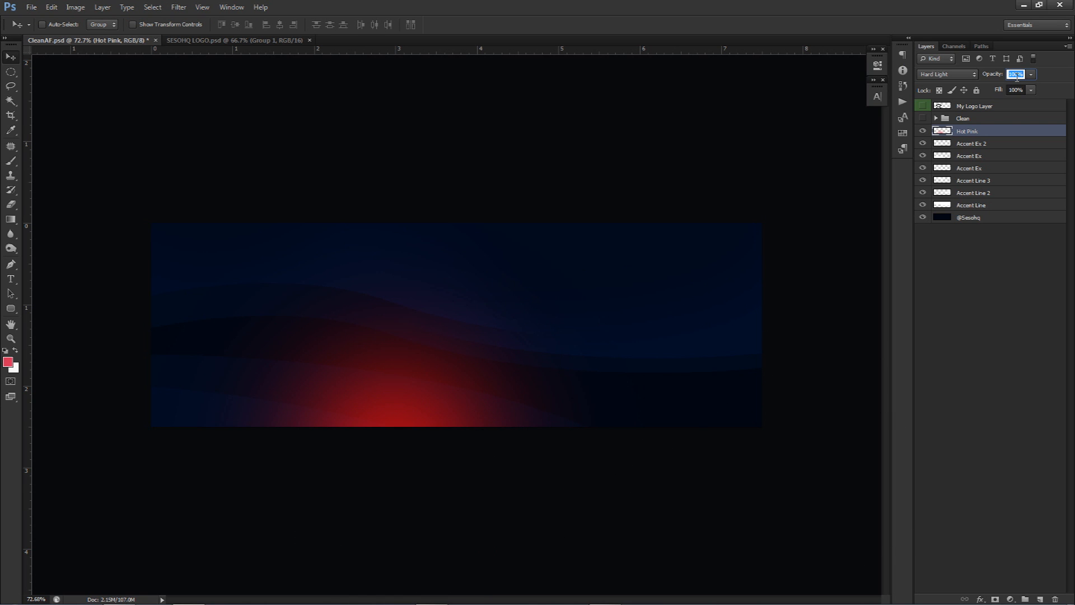
type("80")
key("Return")
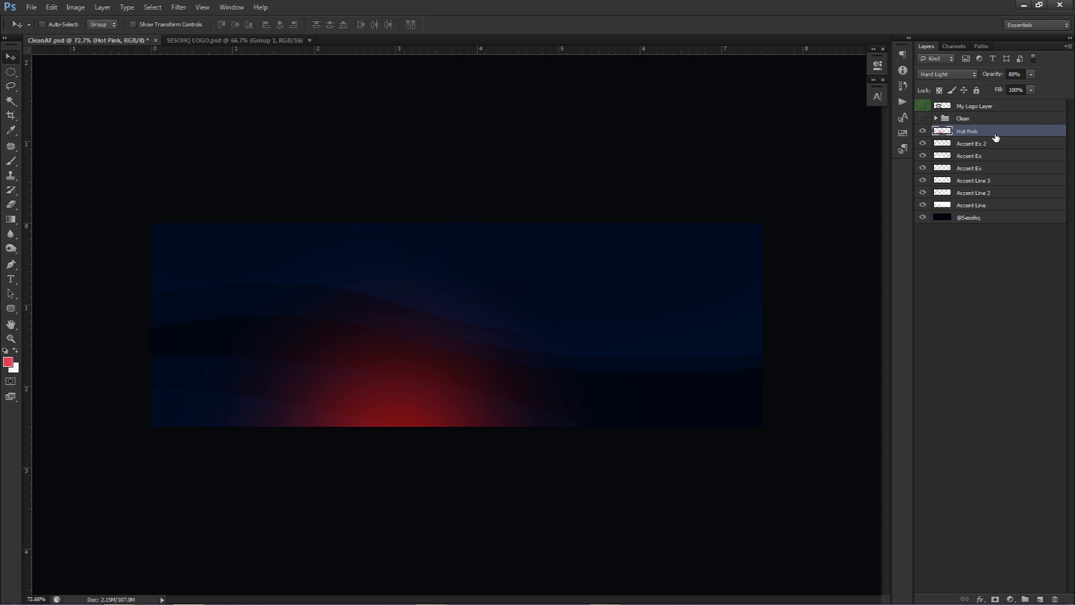
Step: Add an Exposure adjustment above Hot Pink, insert a Brightness/Contrast adjustment below it and hide the Exposure layer
left_click(1009, 598)
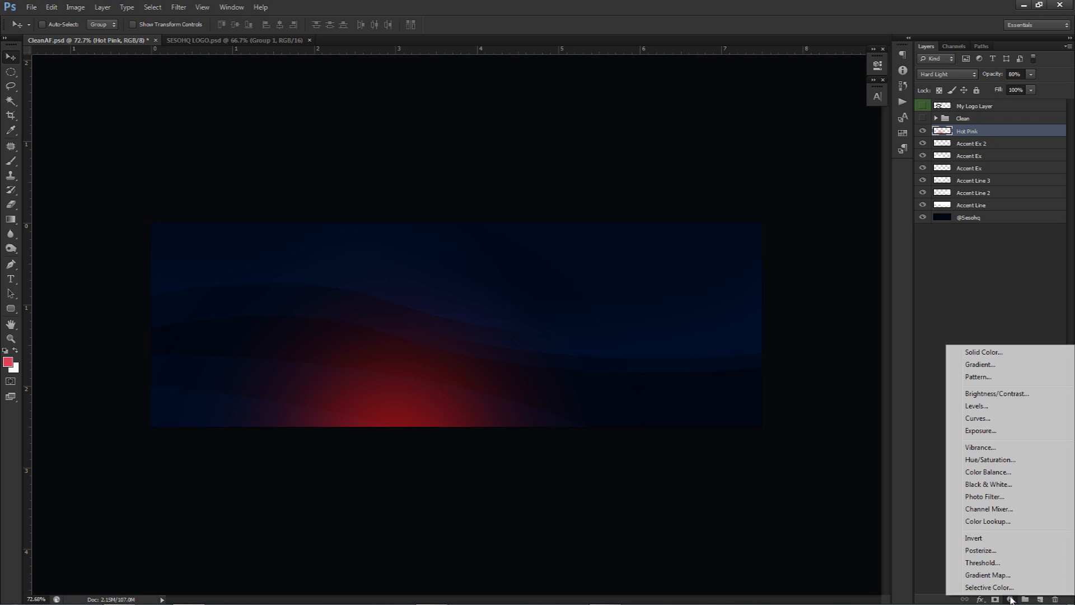
left_click(980, 431)
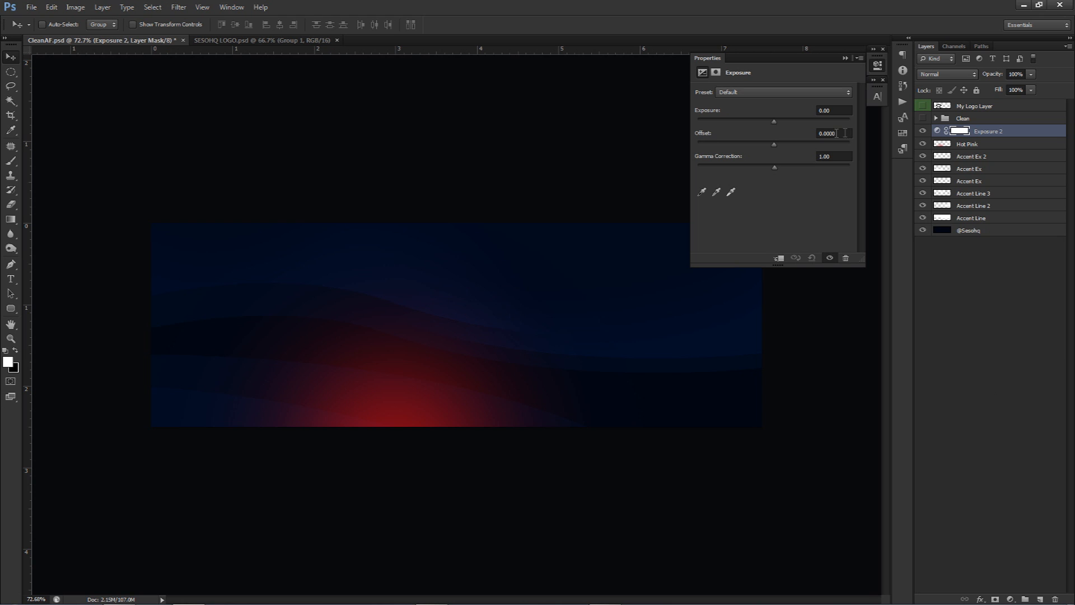
left_click(927, 144)
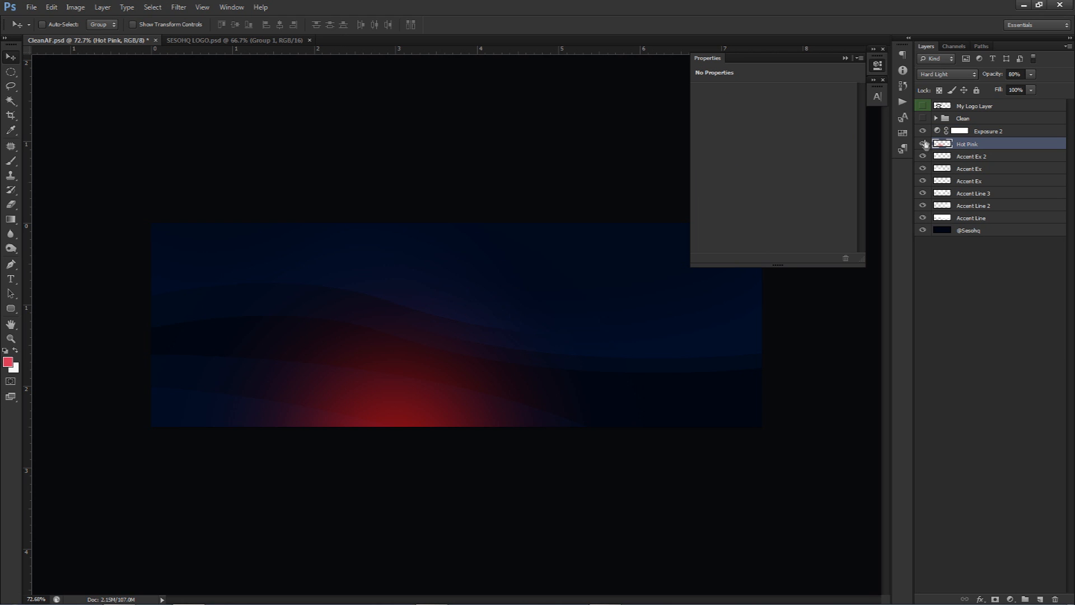
left_click(1010, 597)
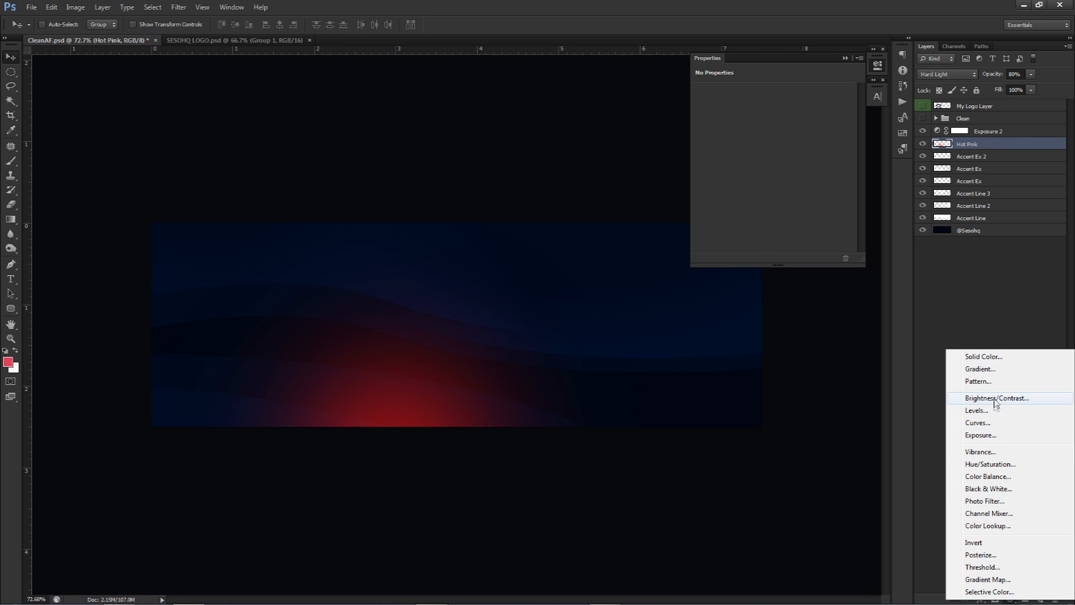
left_click(996, 399)
left_click(923, 131)
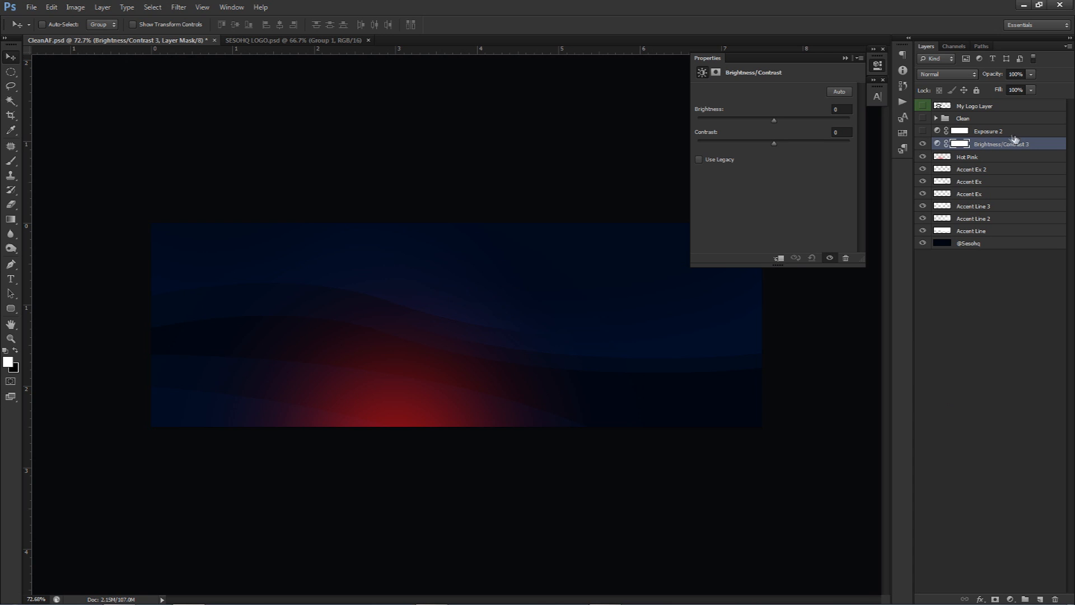
Step: Set both the brightness and the contrast of the Brightness/Contrast adjustment to 95
left_click(937, 144)
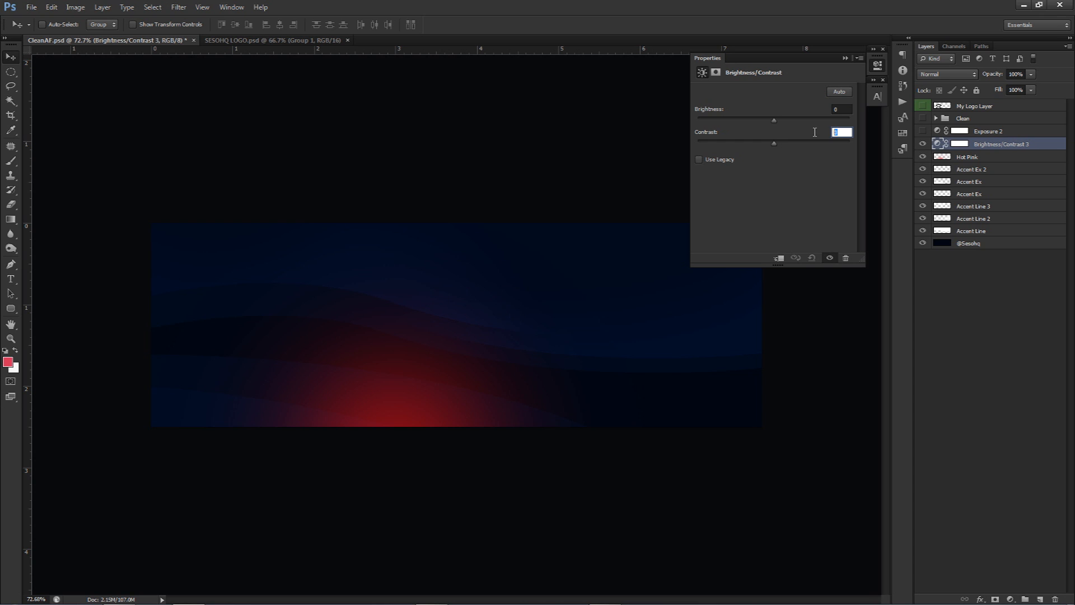
left_click(841, 110)
type("95")
key("Tab")
type("95")
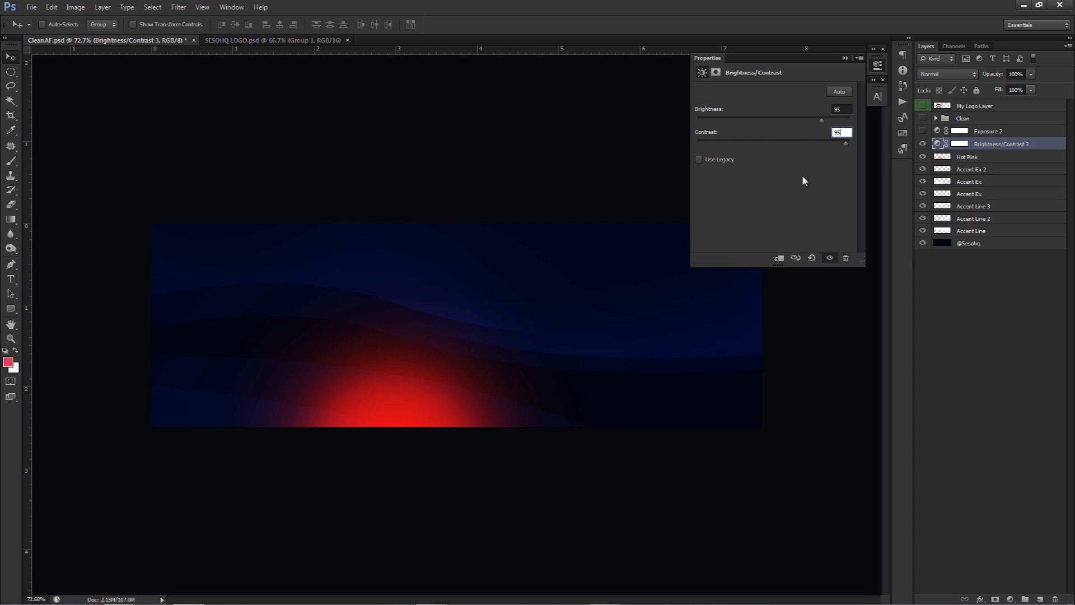
Step: Set the Hot Pink layer's opacity to 75% and compare the banner with and without the Brightness/Contrast adjustment
left_click(966, 157)
left_click(1016, 73)
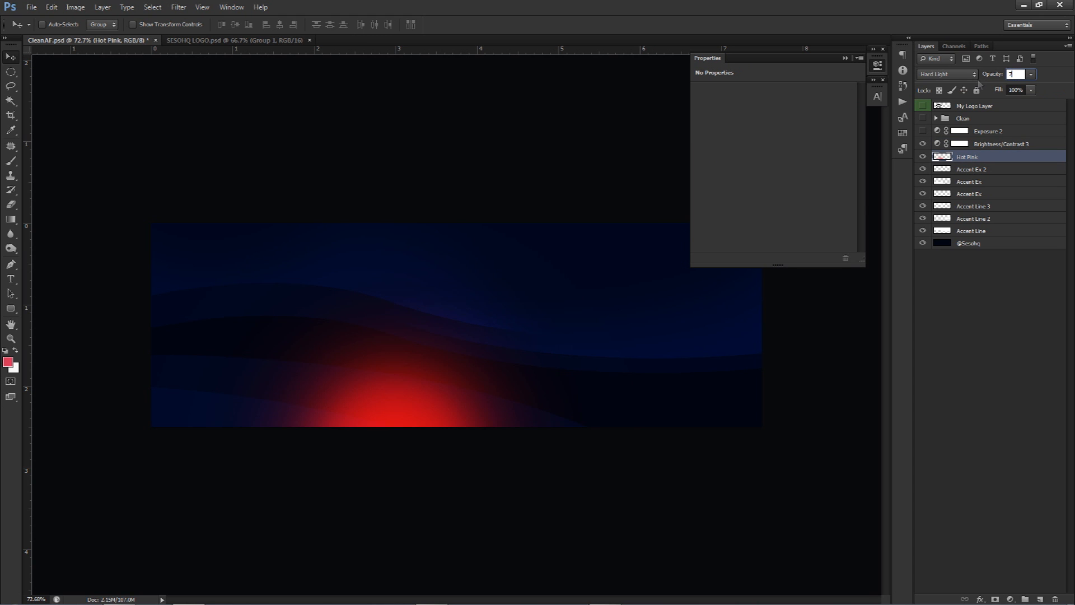
type("75")
key("Return")
left_click(923, 144)
left_click(923, 144)
Step: Show the Exposure adjustment and set its offset to 0.0009 and its gamma correction to 0.90
left_click(939, 132)
left_click(846, 133)
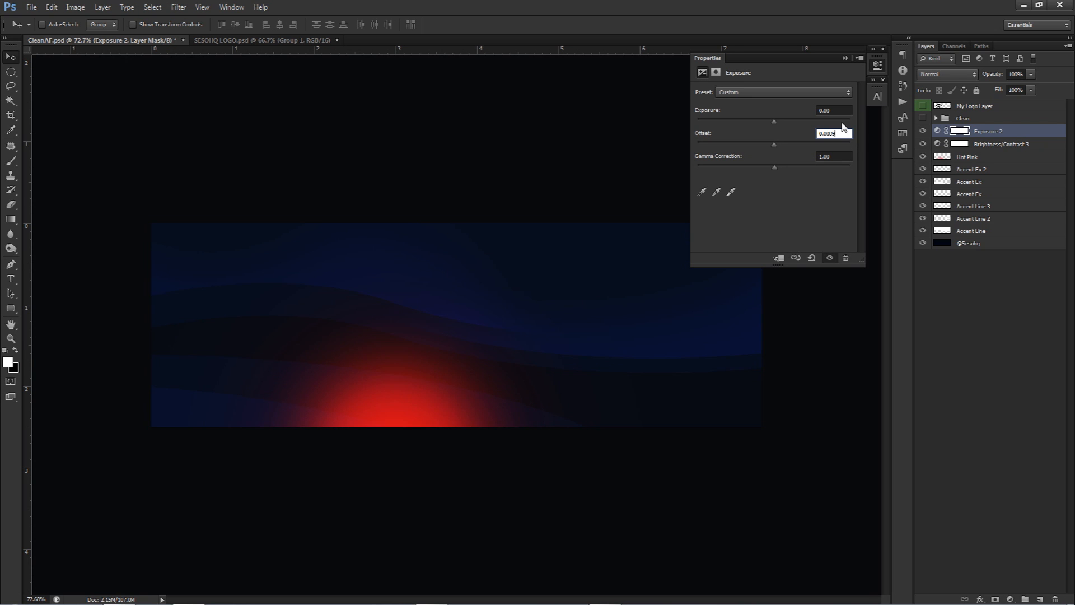
left_click(828, 156)
type(".5")
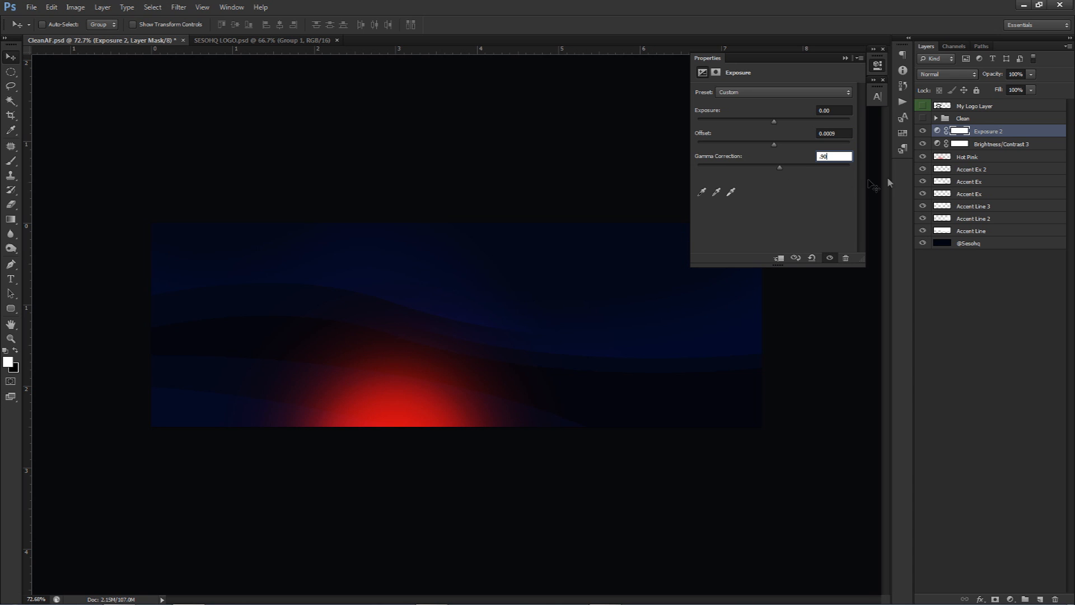
Step: Set the Hot Pink layer's opacity to 80% and move the layer above the Exposure adjustment
left_click(923, 157)
left_click(922, 156)
mouse_move(960, 158)
left_mouse_down()
mouse_move(974, 122)
mouse_move(980, 161)
left_mouse_up()
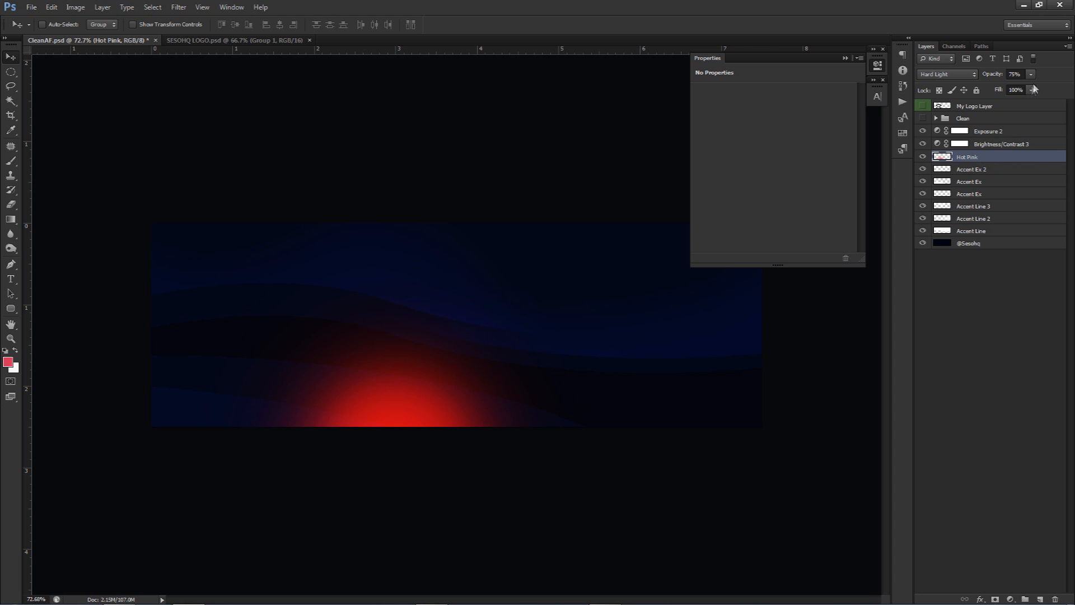
mouse_move(1030, 90)
left_mouse_down()
mouse_move(1022, 85)
mouse_move(1046, 95)
left_mouse_up()
type("80")
left_click_drag(1006, 159, 988, 130)
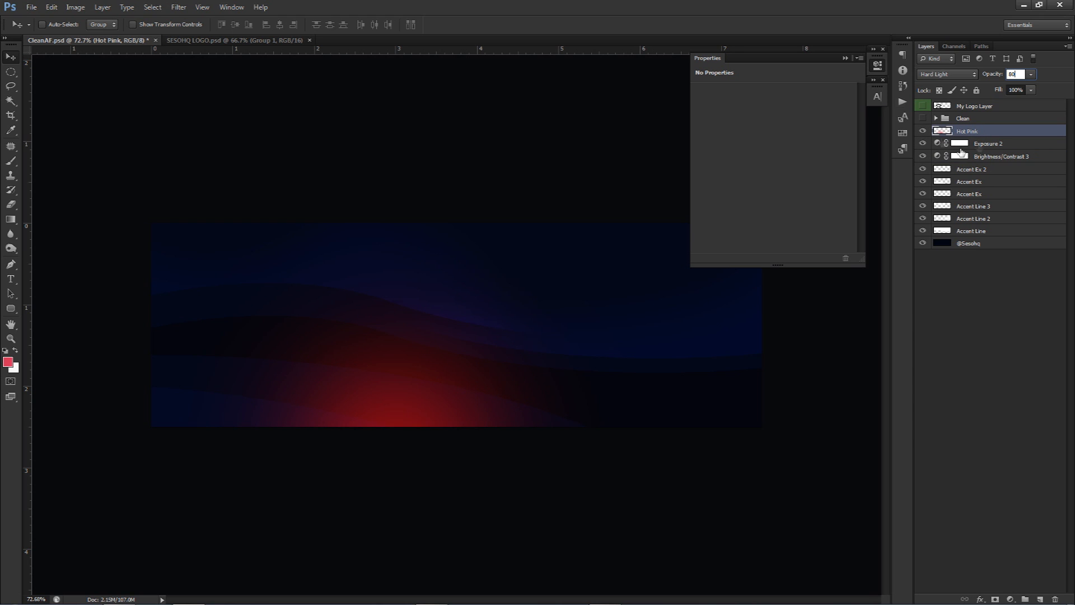
left_click(877, 66)
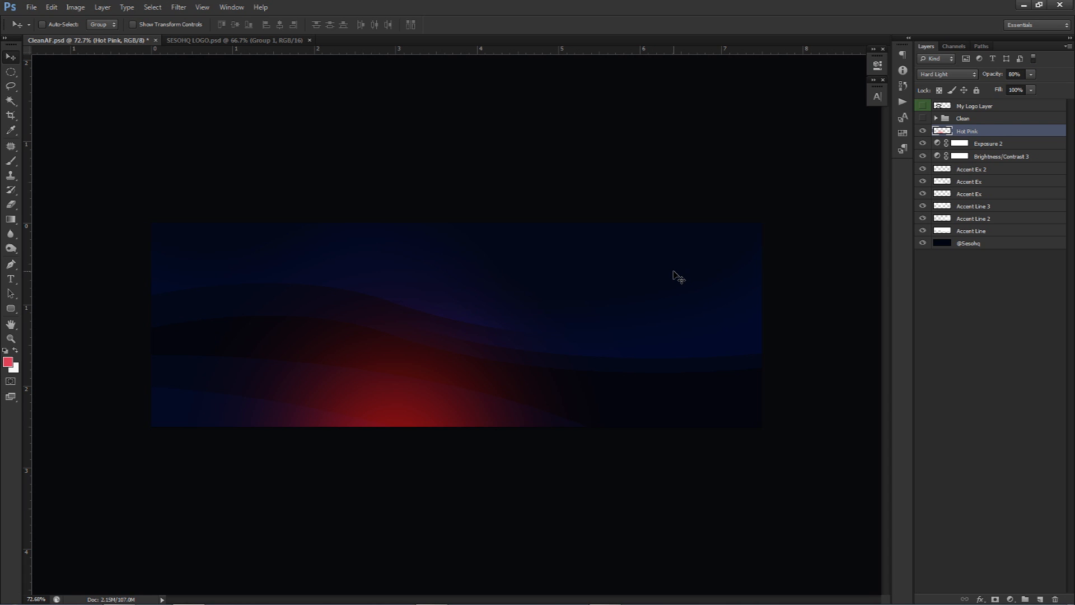
Step: Show My Logo Layer, scale the logo to about a third of the banner's height and centre it on the guides
left_click(923, 106)
left_click(974, 106)
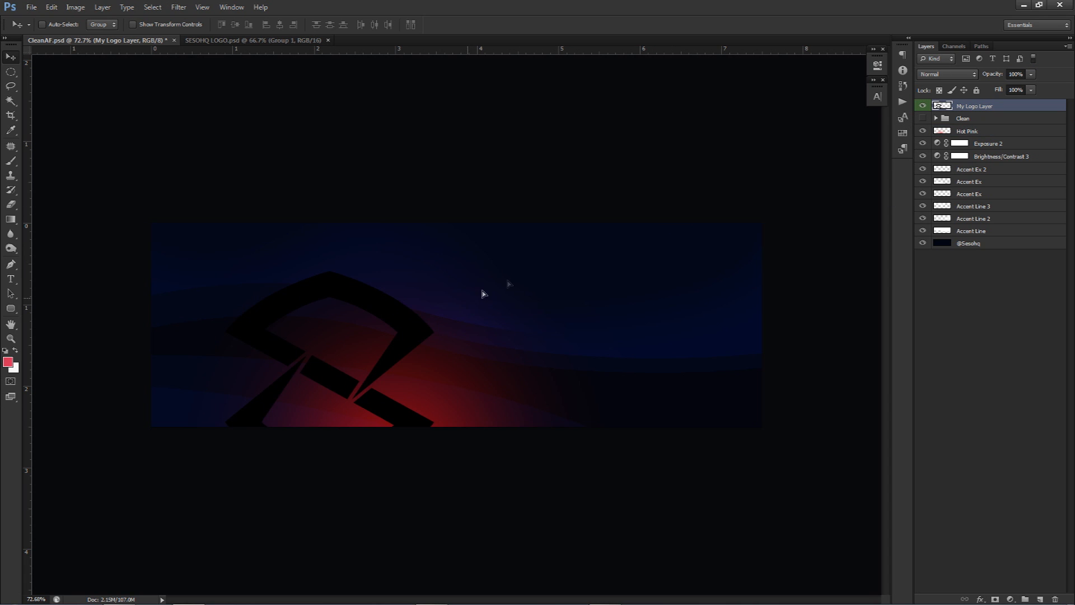
left_click_drag(482, 293, 549, 266)
key("ctrl+t")
left_click_drag(519, 234, 448, 277)
key("Return")
key("ctrl+semicolon")
mouse_move(498, 309)
left_mouse_down()
mouse_move(532, 294)
mouse_move(495, 278)
mouse_move(485, 287)
mouse_move(489, 325)
mouse_move(488, 311)
left_mouse_up()
key("ctrl+t")
key("Return")
key("ctrl+semicolon")
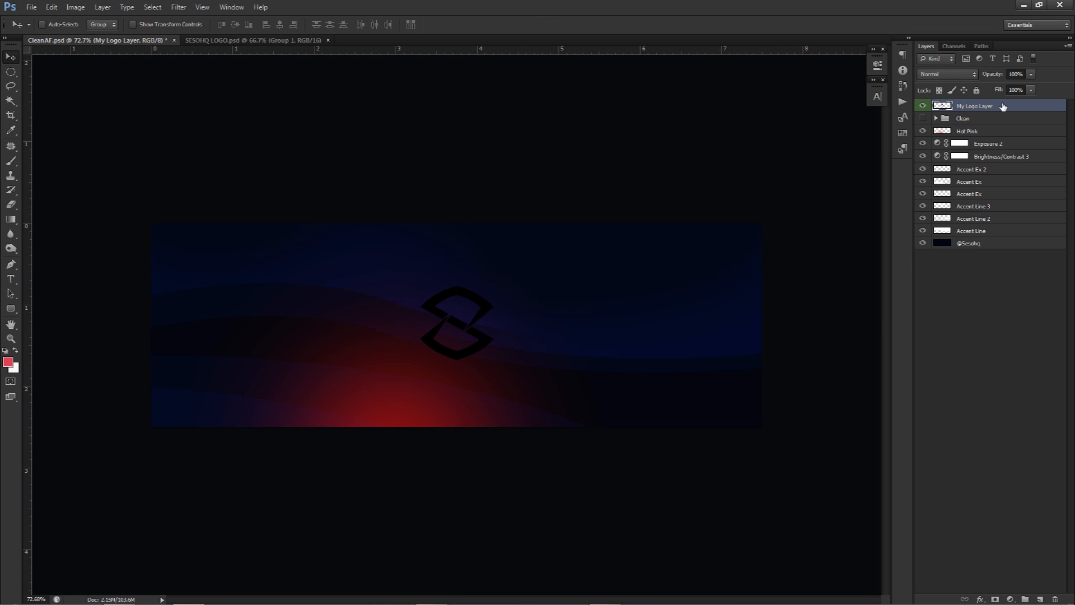
Step: Apply a white Color Overlay to My Logo Layer and rasterize its layer style
double_click(1003, 106)
left_click(666, 323)
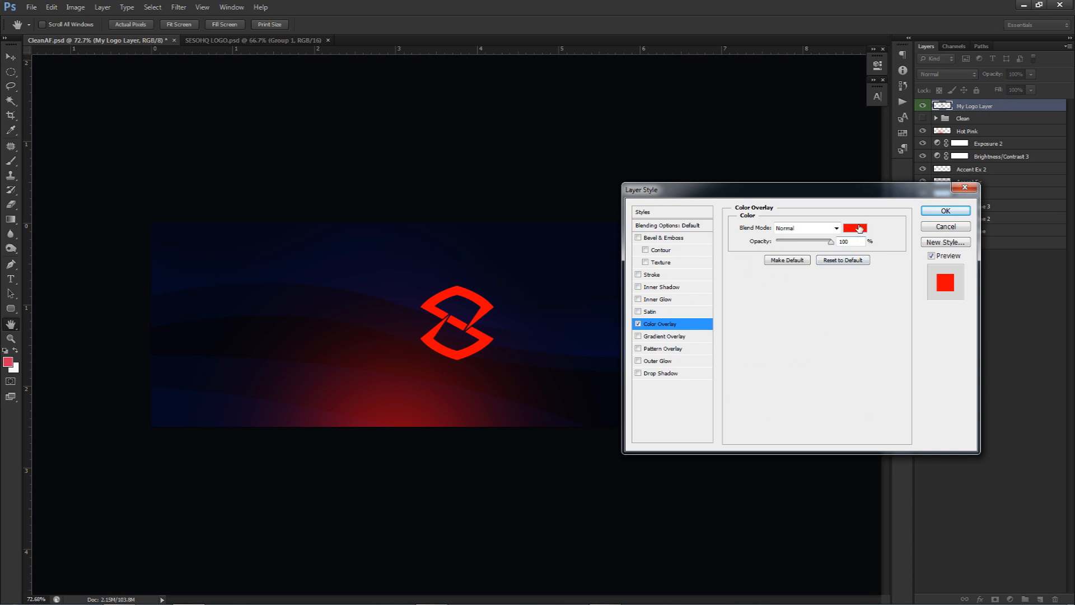
left_click(855, 227)
left_click(376, 216)
left_click(614, 204)
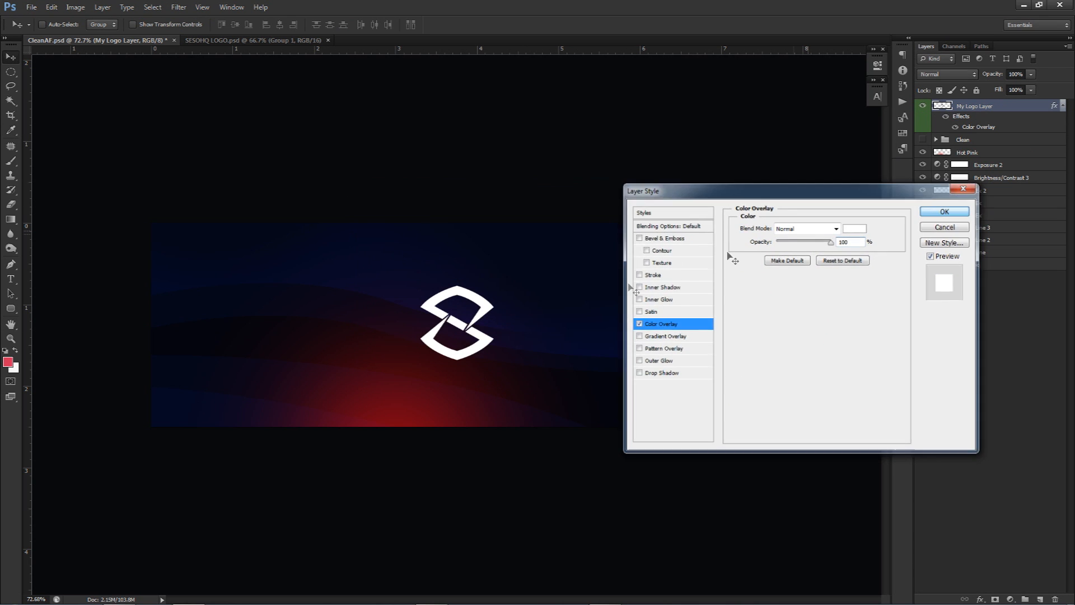
key("Return")
right_click(989, 108)
left_click(991, 205)
Step: Add the text SESOHQ beside the logo and set its font to Agency FB Bold
key("t")
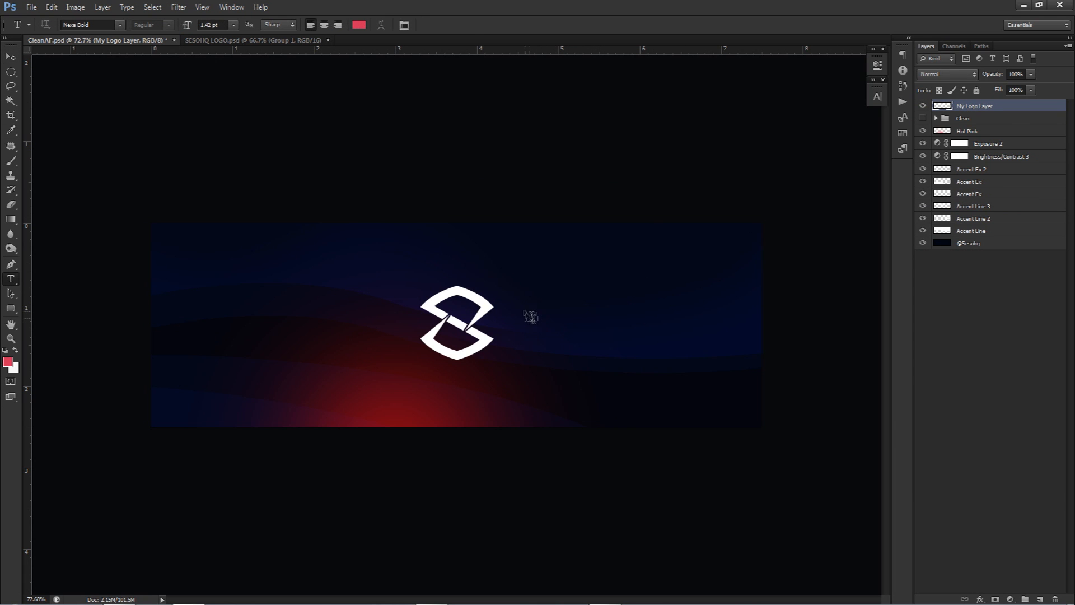
left_click(524, 311)
key("ctrl+a")
left_click(877, 96)
left_click(779, 103)
type("Agency FB")
key("Return")
left_click(854, 102)
left_click(830, 111)
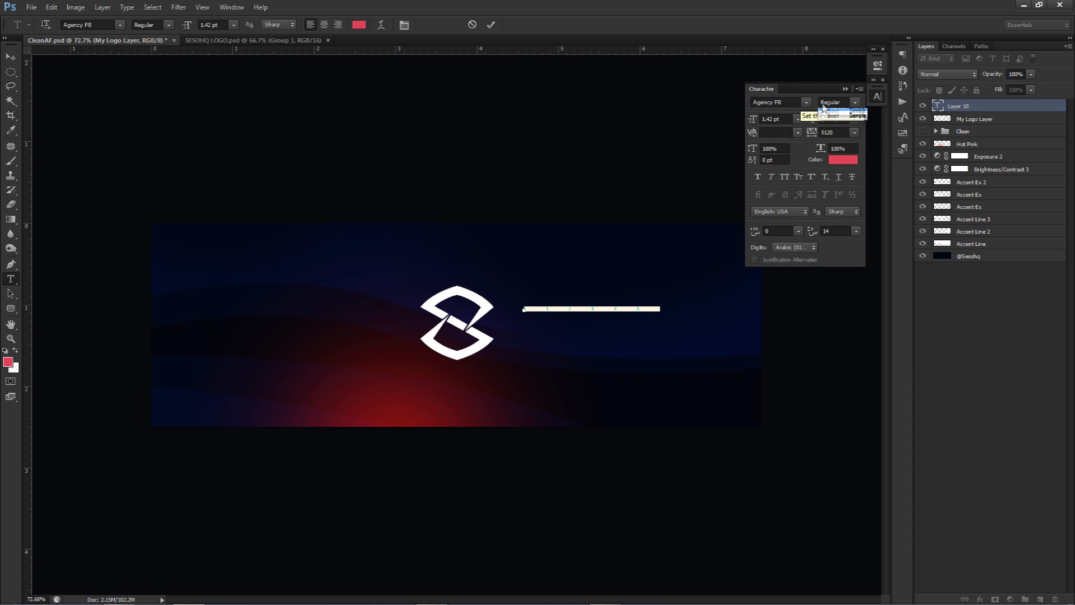
Step: Set the SESOHQ text's tracking to 0 and its font size to 10 pt
left_click_drag(840, 132, 785, 132)
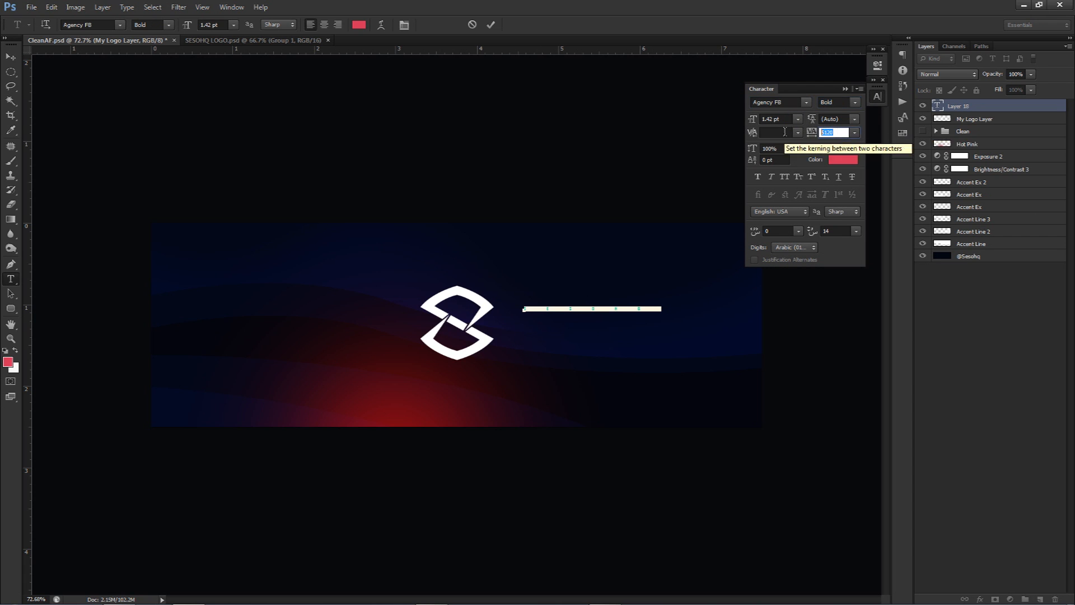
type("0")
key("Return")
left_click(754, 119)
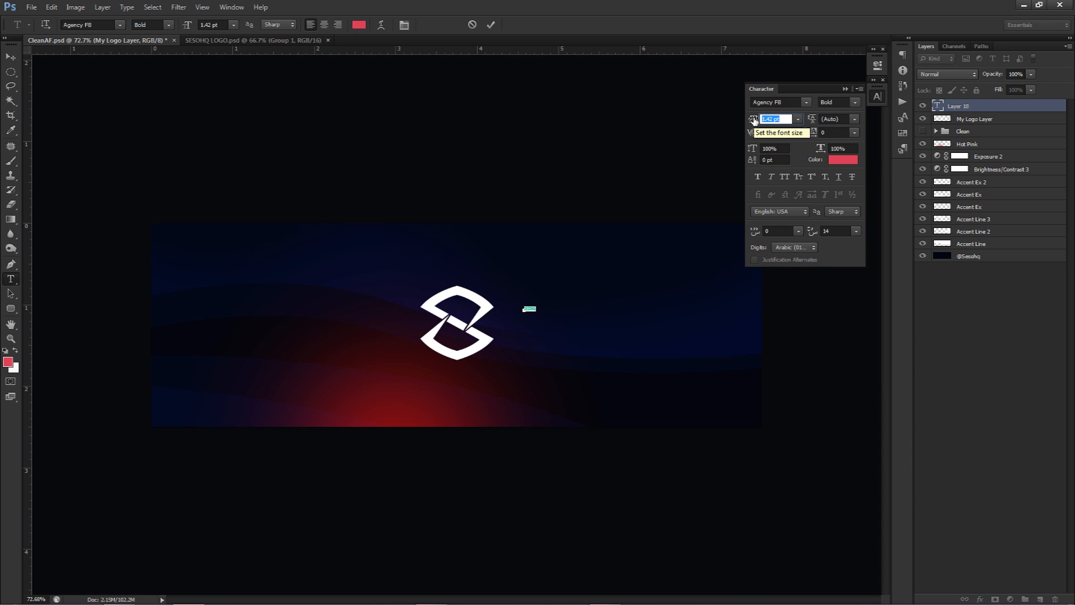
type("10")
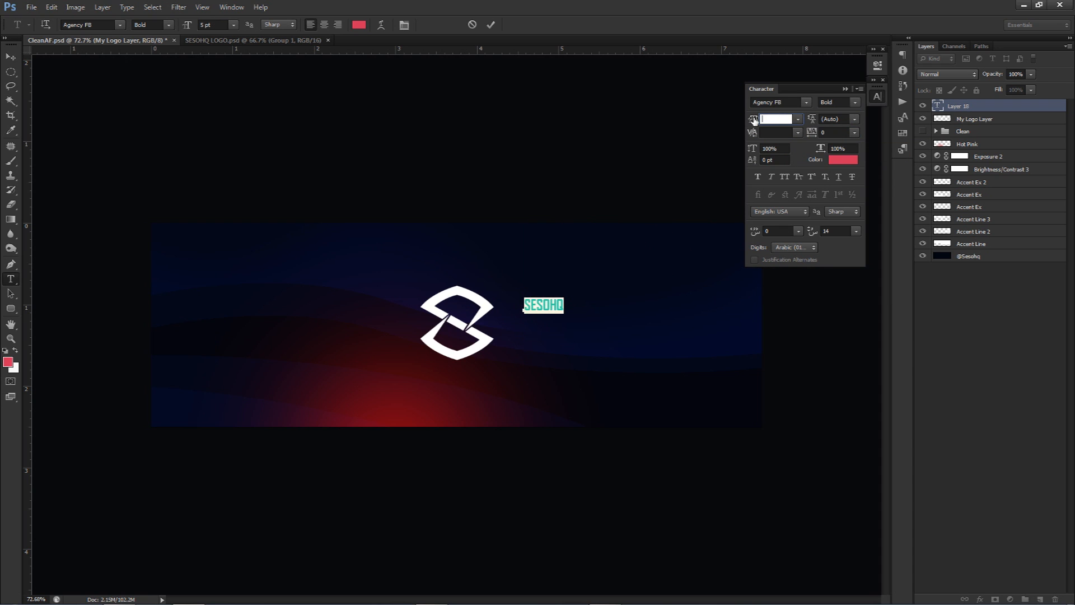
left_click(491, 25)
Step: Duplicate the SESOHQ text directly beneath the original and change the copy's wording to GRAPHIC DESIGNER
left_click_drag(553, 290, 543, 336)
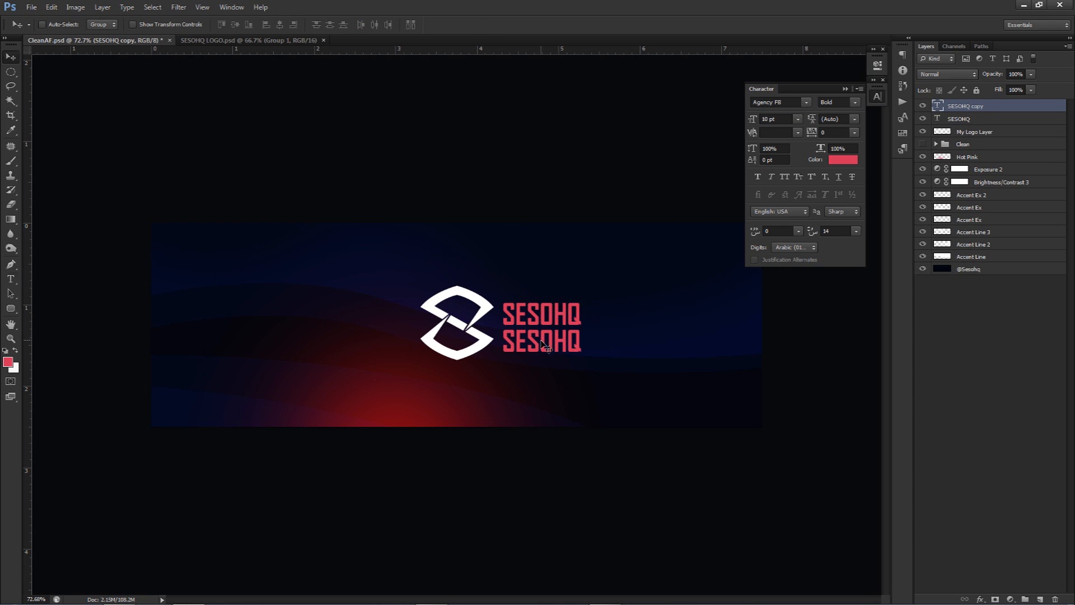
key("t")
double_click(545, 341)
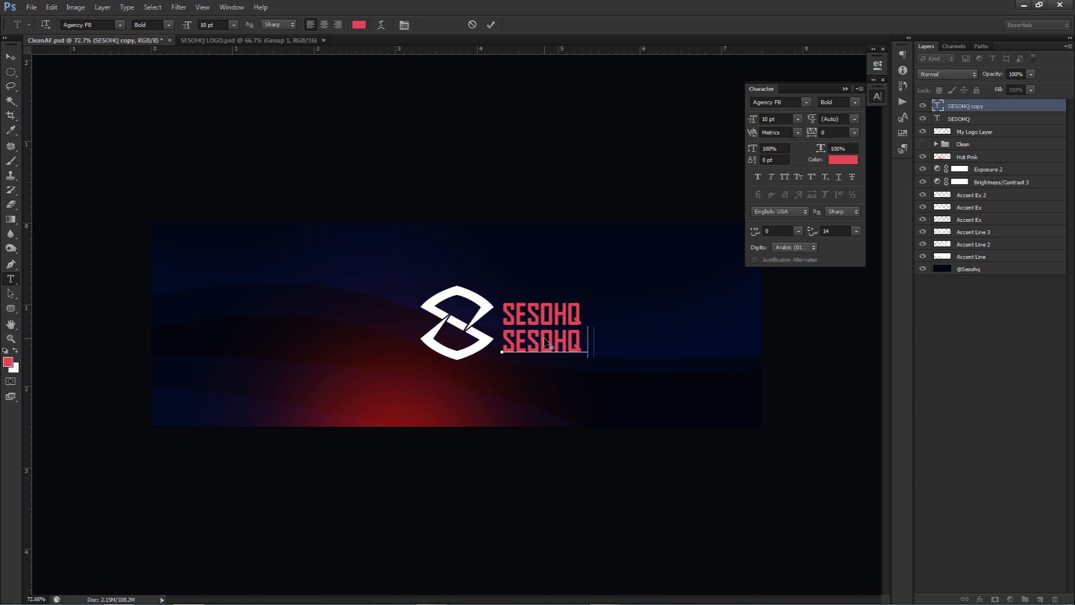
type("GRAPHIC DESIGNER")
Step: Colour the GRAPHIC DESIGNER text white (#ffffff) and reduce its font size to 4 pt
key("ctrl+a")
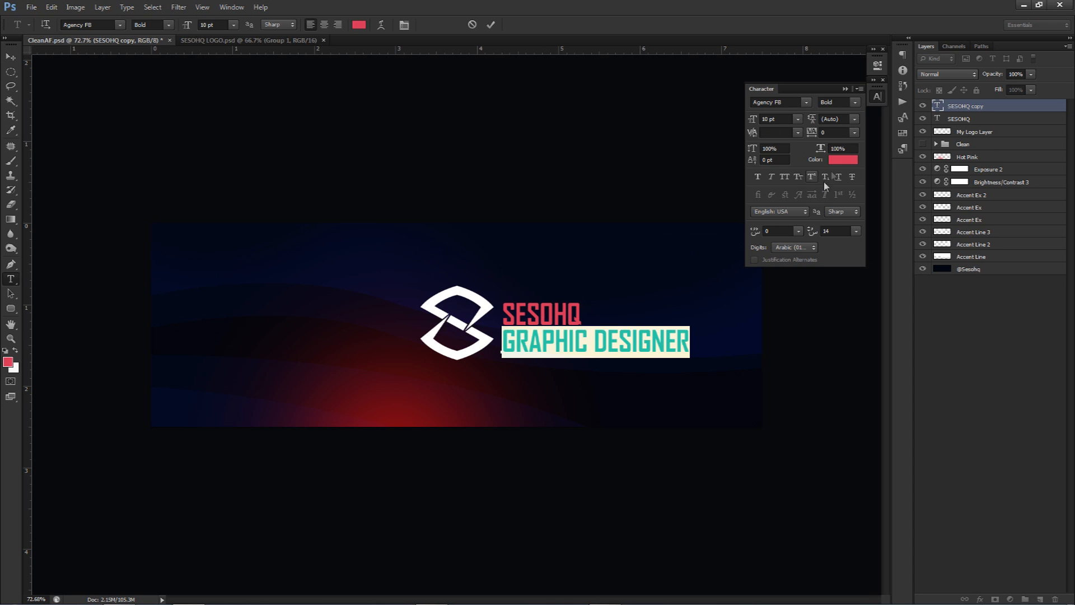
left_click(843, 159)
left_click(370, 212)
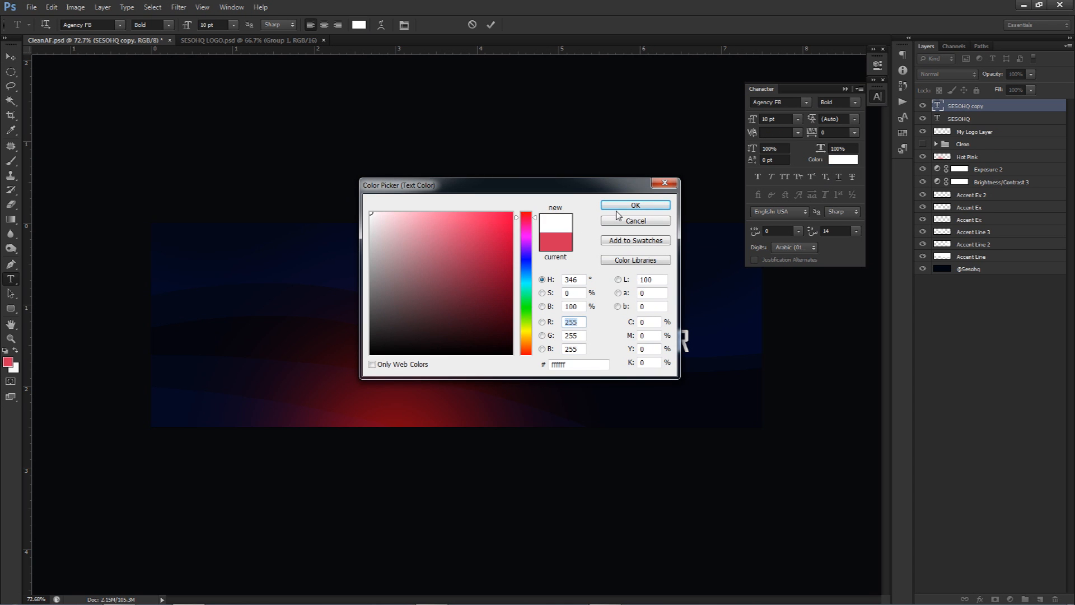
left_click(635, 205)
left_click(777, 118)
scroll(778, 119, "down", 5)
scroll(777, 118, "down", 1)
left_click(490, 25)
Step: Move the GRAPHIC DESIGNER line up so it sits closely beneath the SESOHQ text
key("v")
left_click_drag(586, 356, 589, 342)
key("Up")
key("Up")
key("Up")
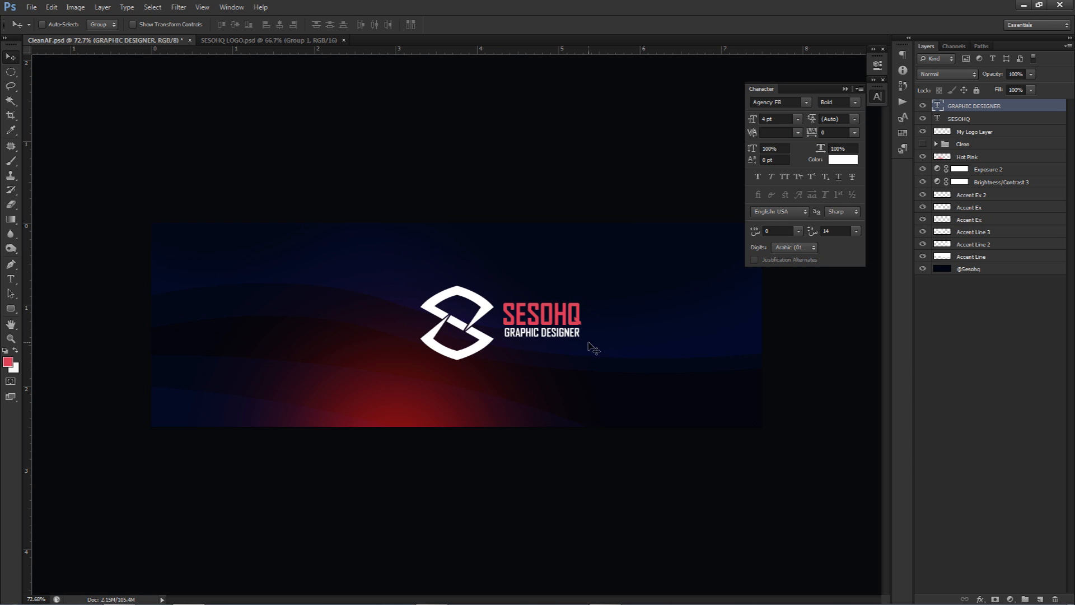
Step: Scale both text lines down slightly together, place them level with the logo's centre and show the guides
left_click(958, 118, "shift")
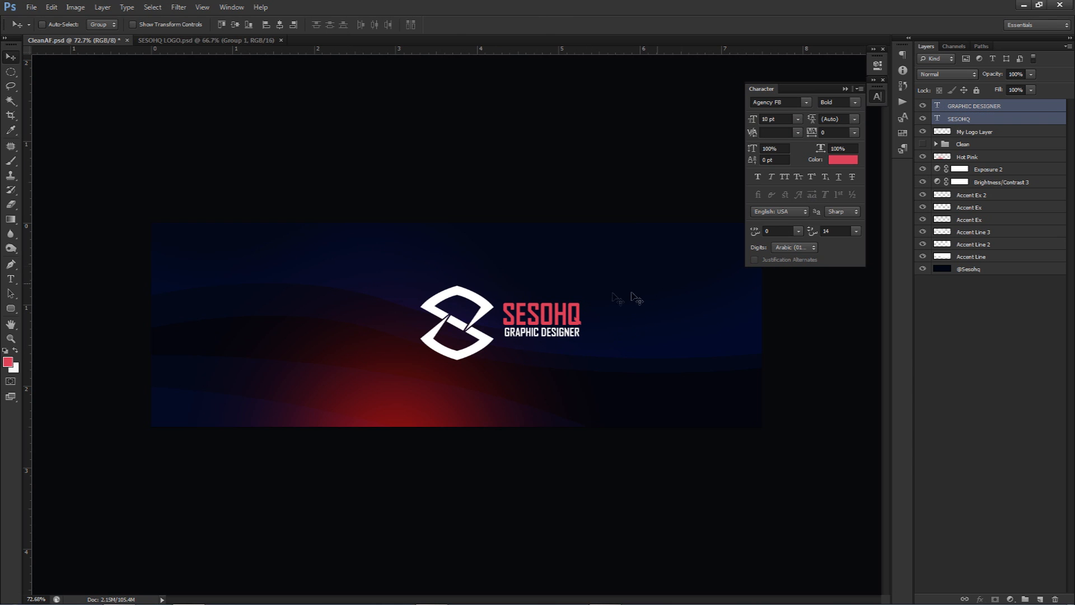
key("ctrl+t")
left_click_drag(580, 301, 558, 327)
key("Return")
key("ctrl+semicolon")
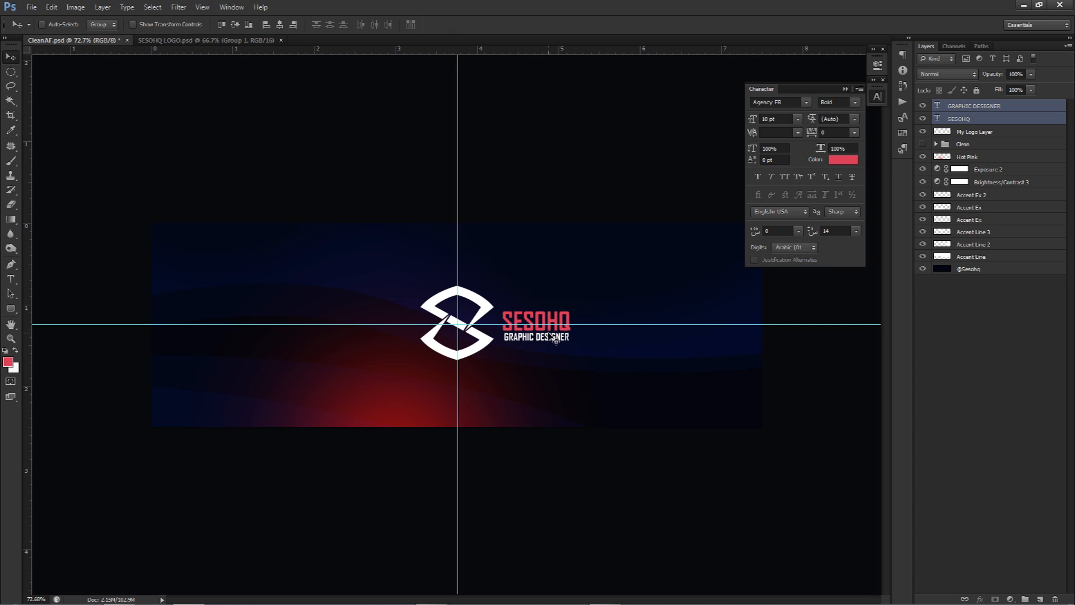
Step: Group the GRAPHIC DESIGNER and SESOHQ text layers under the name teXT and hide the guides
left_click(980, 119, "ctrl")
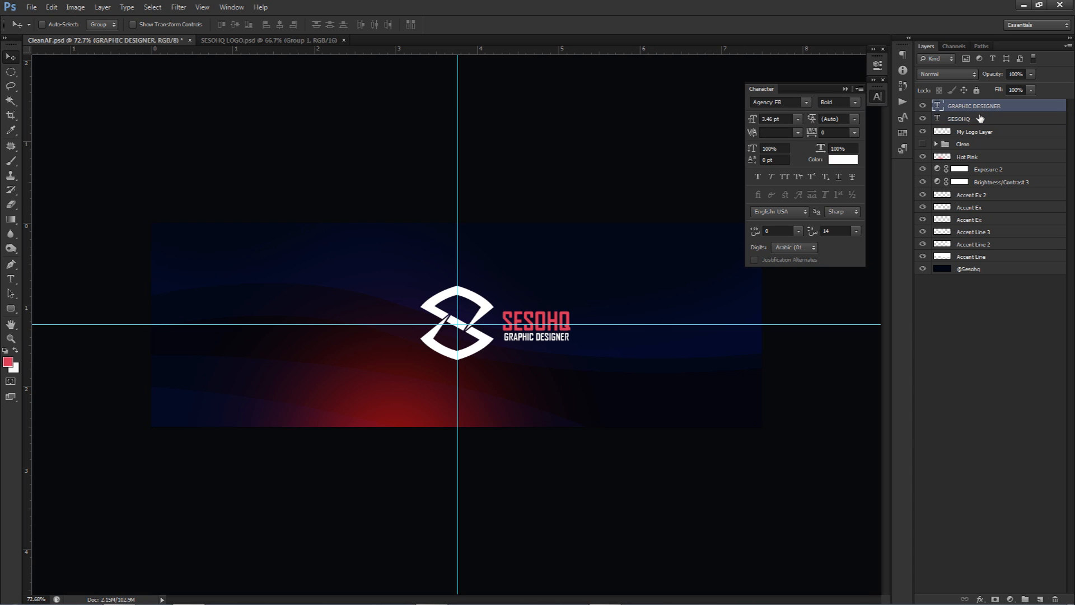
left_click(981, 119)
left_click(984, 107, "ctrl")
left_click(985, 106)
left_click(986, 120, "ctrl")
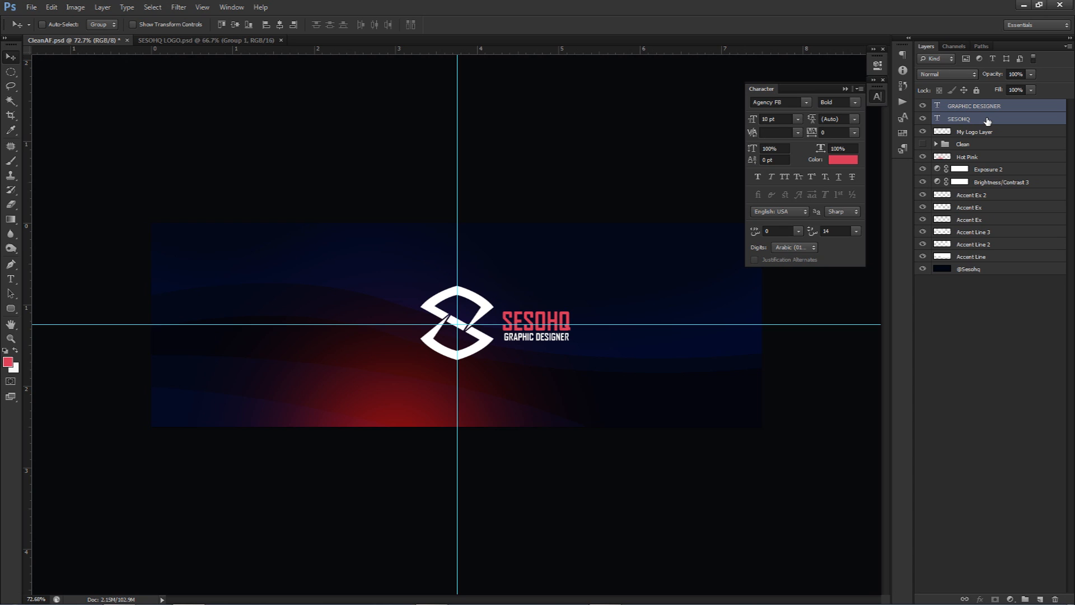
key("ctrl+g")
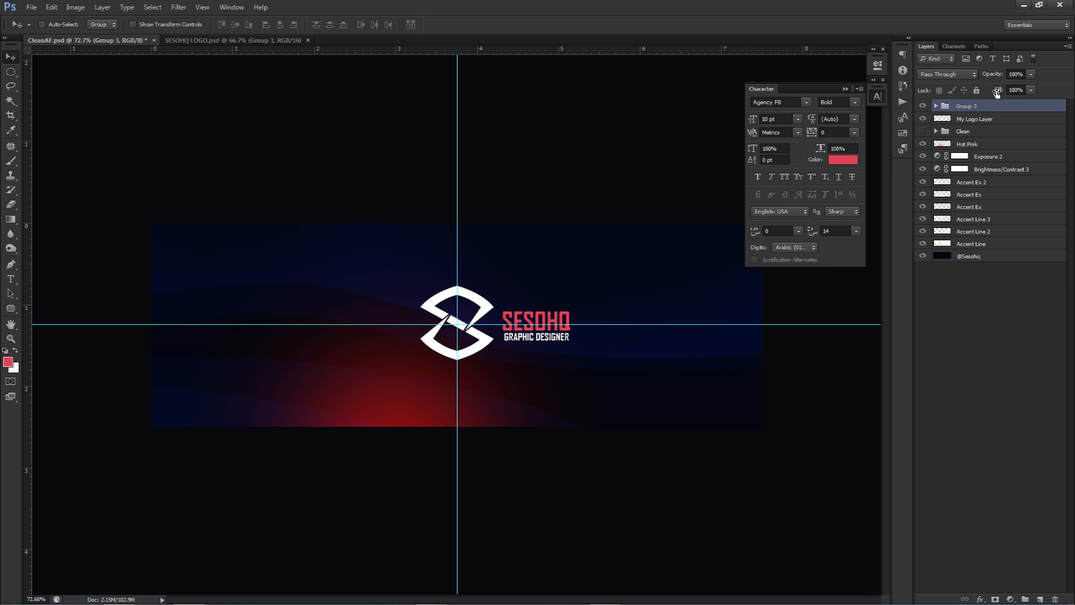
double_click(976, 107)
type("teXT")
key("Return")
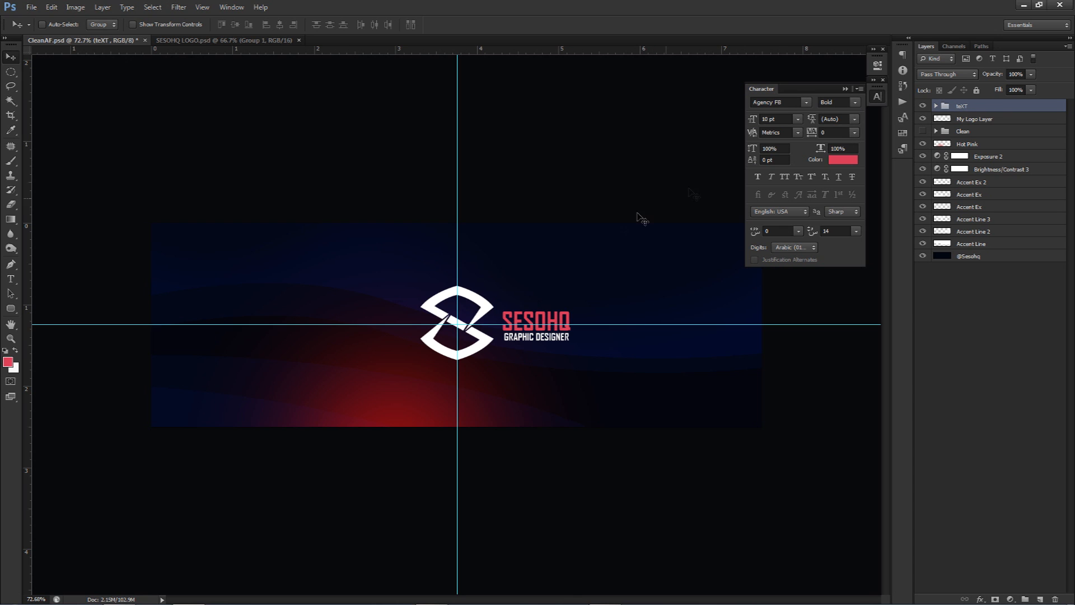
key("ctrl+t")
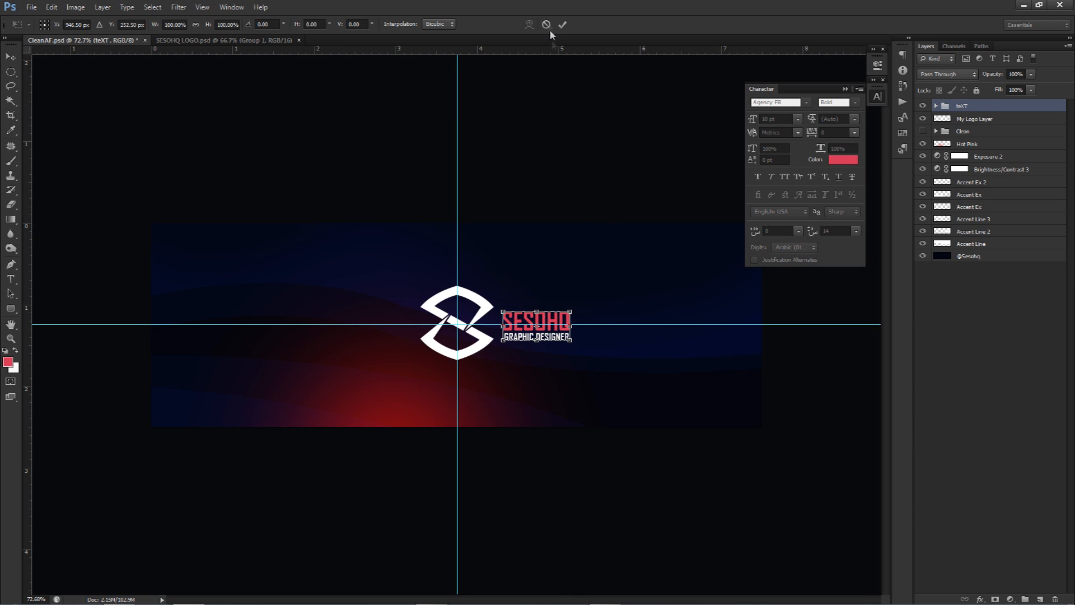
key("ctrl+semicolon")
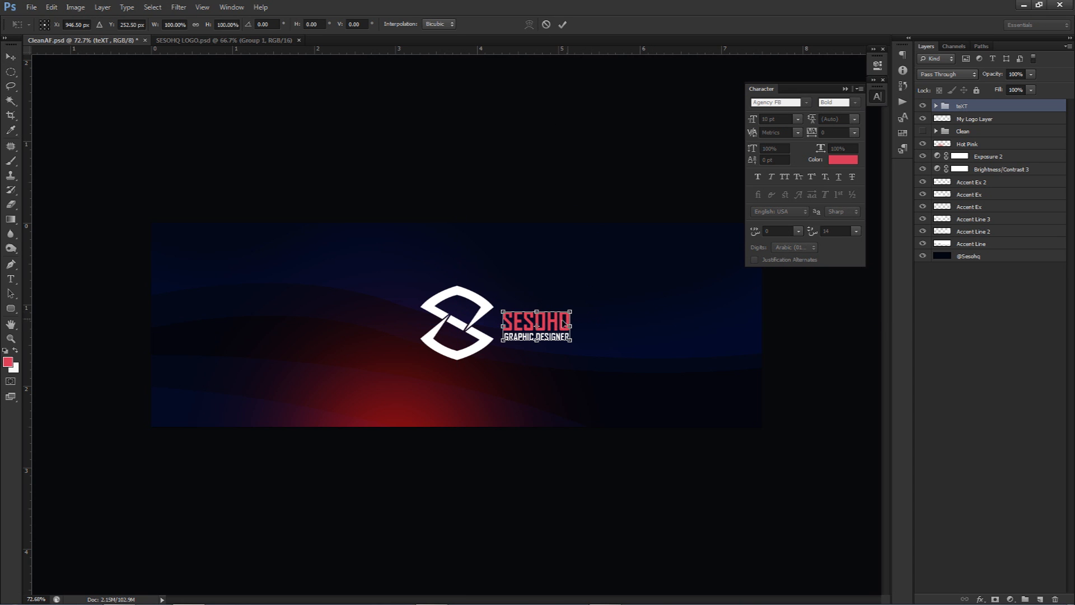
right_click(562, 318)
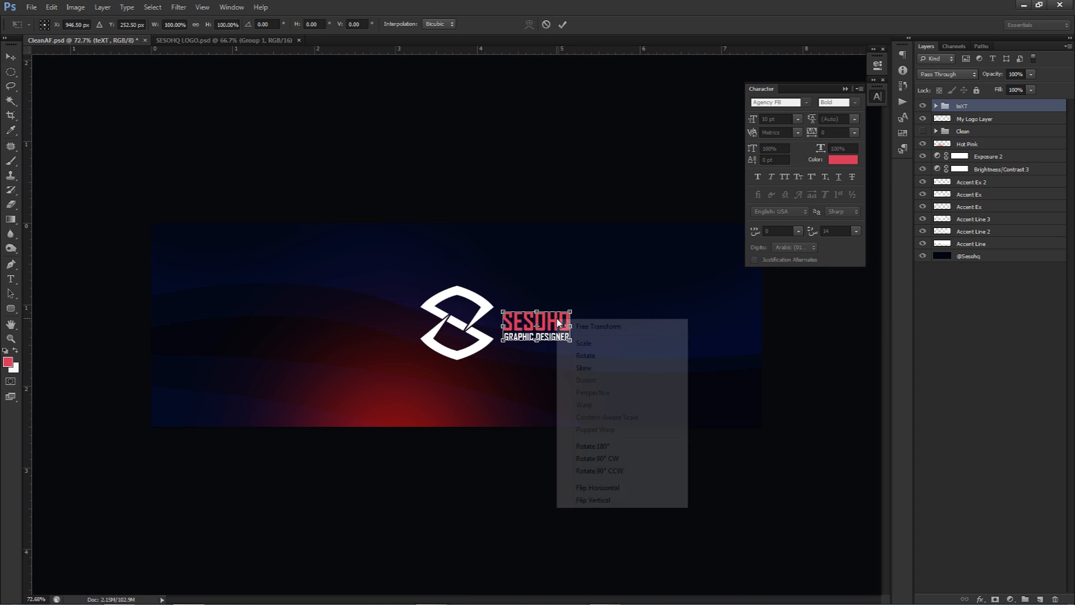
left_click(594, 371)
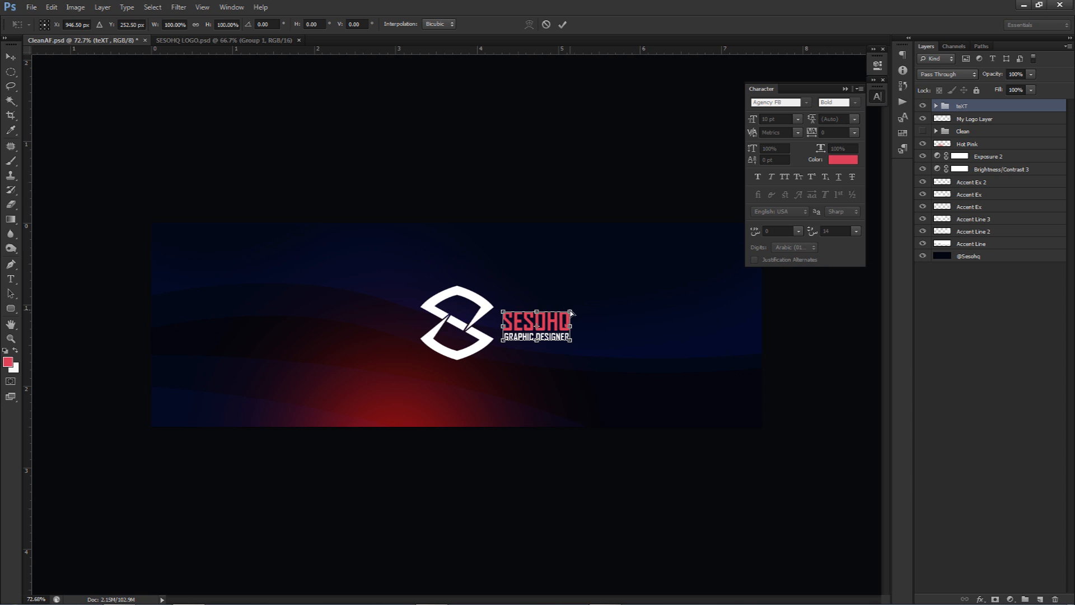
left_click_drag(572, 312, 572, 317)
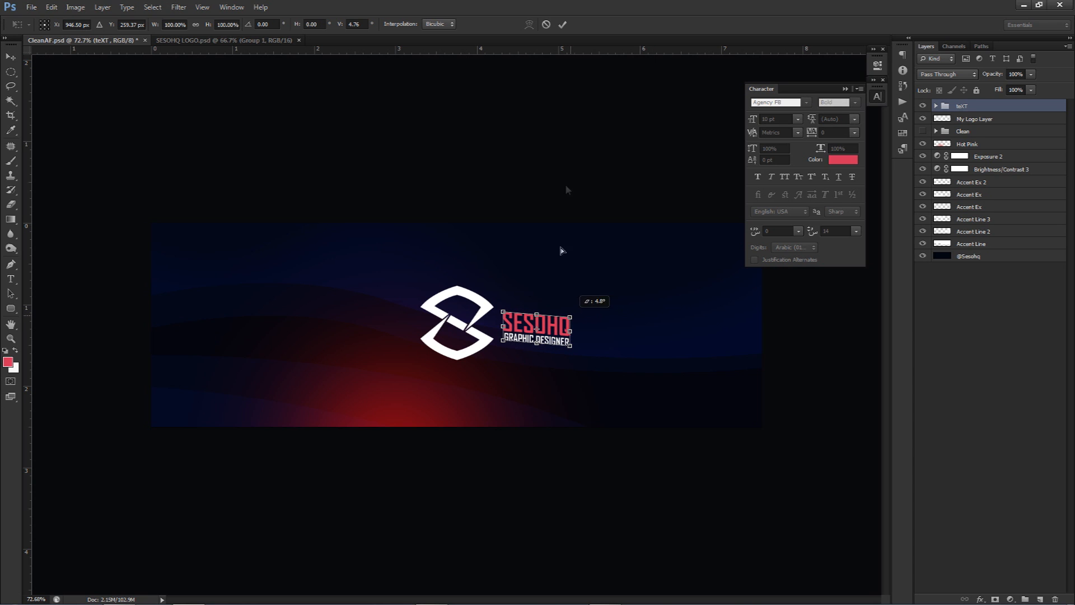
left_click(562, 24)
Step: Skew the teXT group horizontally so both lines slant to the right like italics
key("ctrl+t")
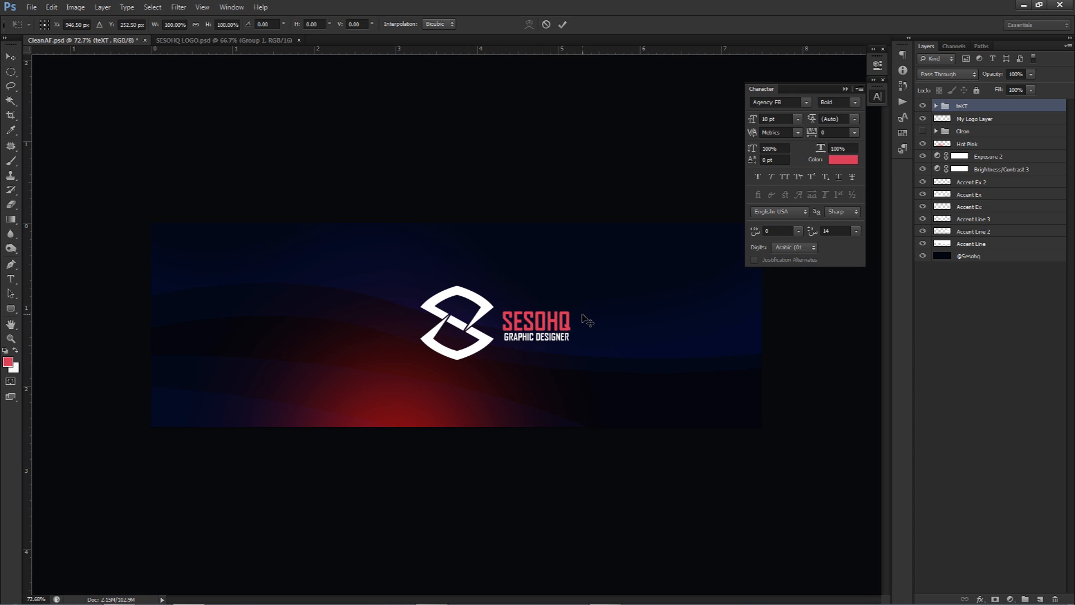
right_click(567, 310)
left_click(594, 361)
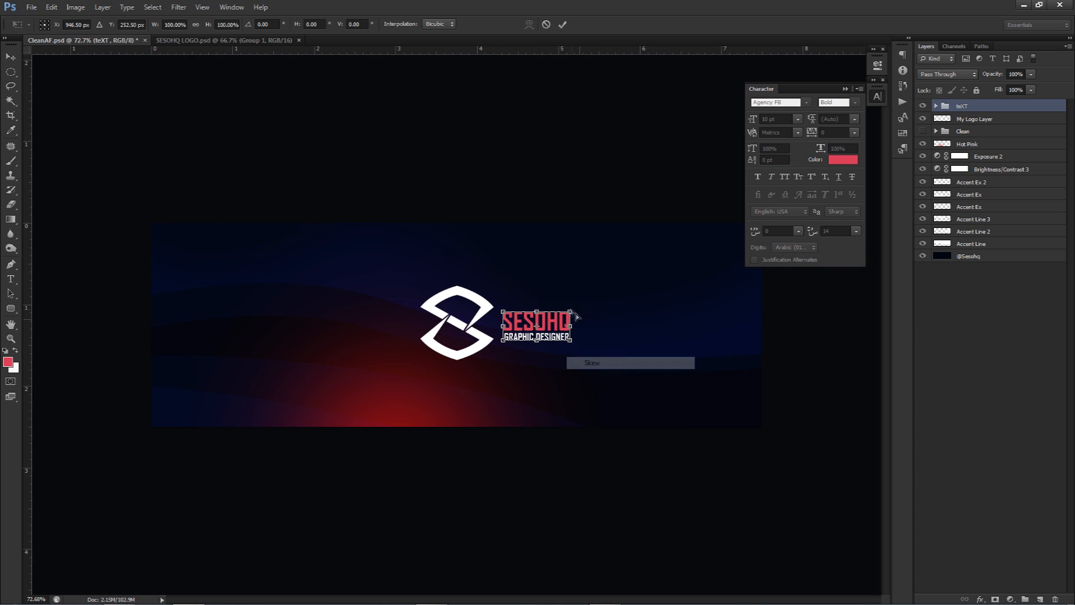
left_click_drag(571, 315, 550, 338)
left_click(562, 24)
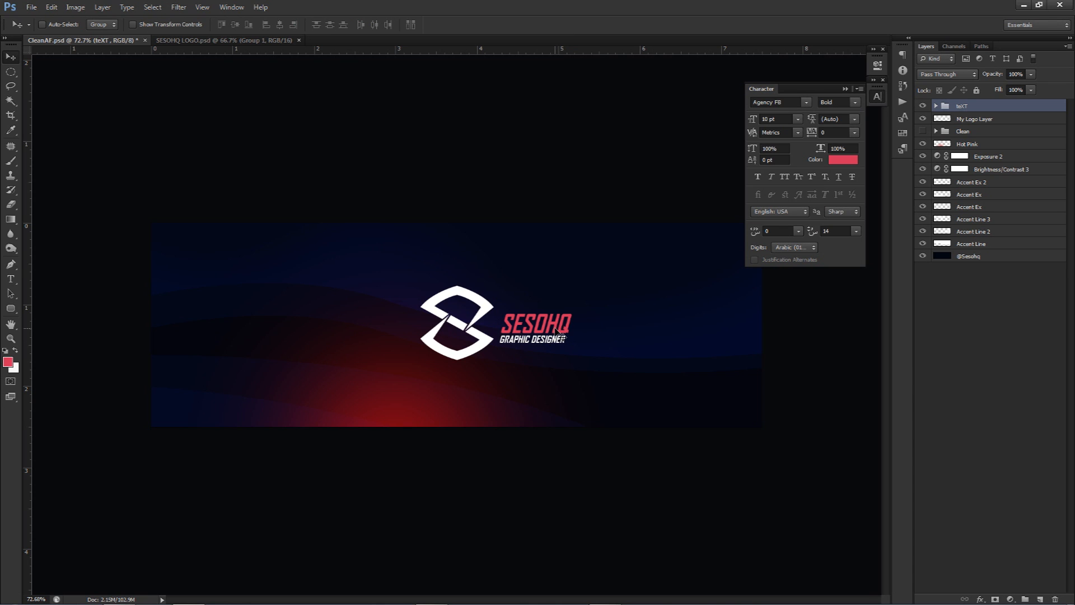
Step: Scale the slanted teXT group down slightly beside the logo, check it against the guides and put the character settings away
key("ctrl+t")
left_click_drag(576, 311, 579, 346)
key("Return")
key("ctrl+semicolon")
key("ctrl+semicolon")
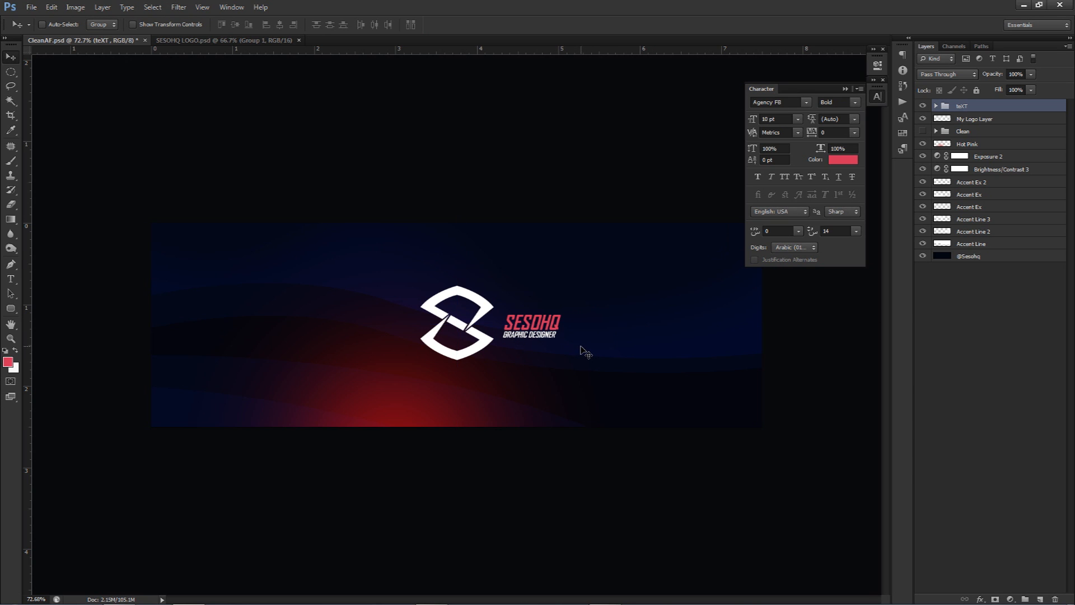
left_click(877, 96)
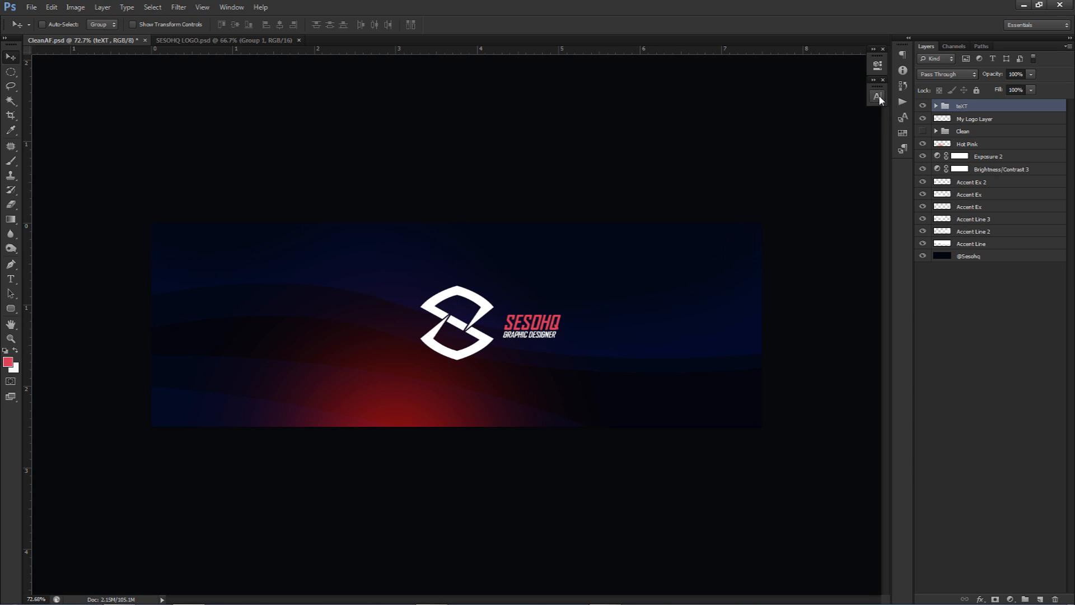
Step: Move the hidden Clean group to the top of the layer stack and give it a red colour label
left_click_drag(980, 133, 969, 107)
left_click(950, 114)
left_click(949, 109)
right_click(923, 106)
left_click(941, 151)
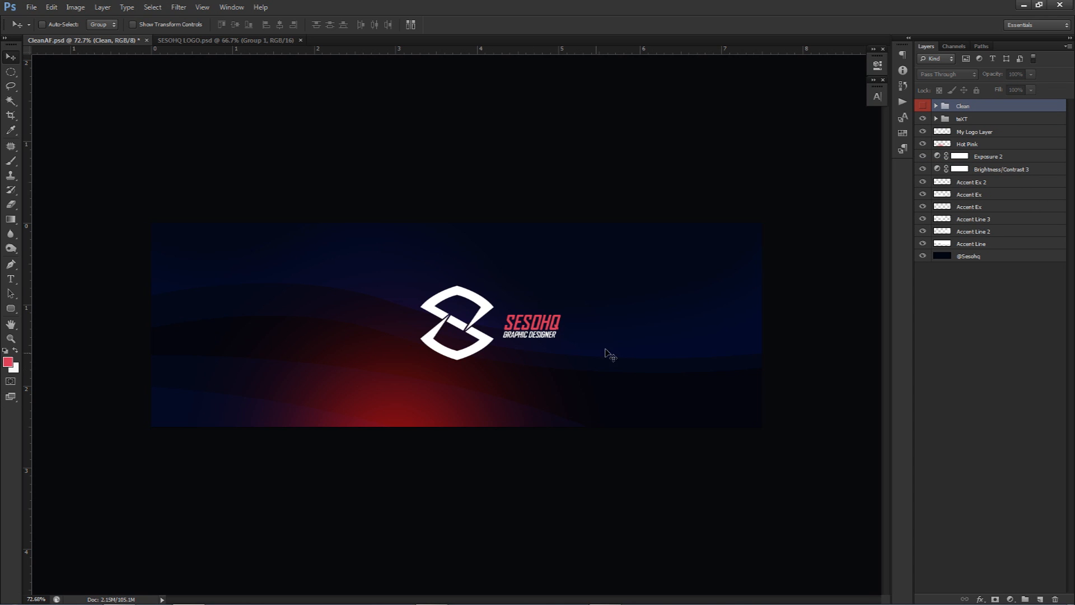
Step: Place the AS6_3232-75 coast photo directly above the Hot Pink layer, enlarge it to span the header's full width and shift it up slightly
left_click(965, 120)
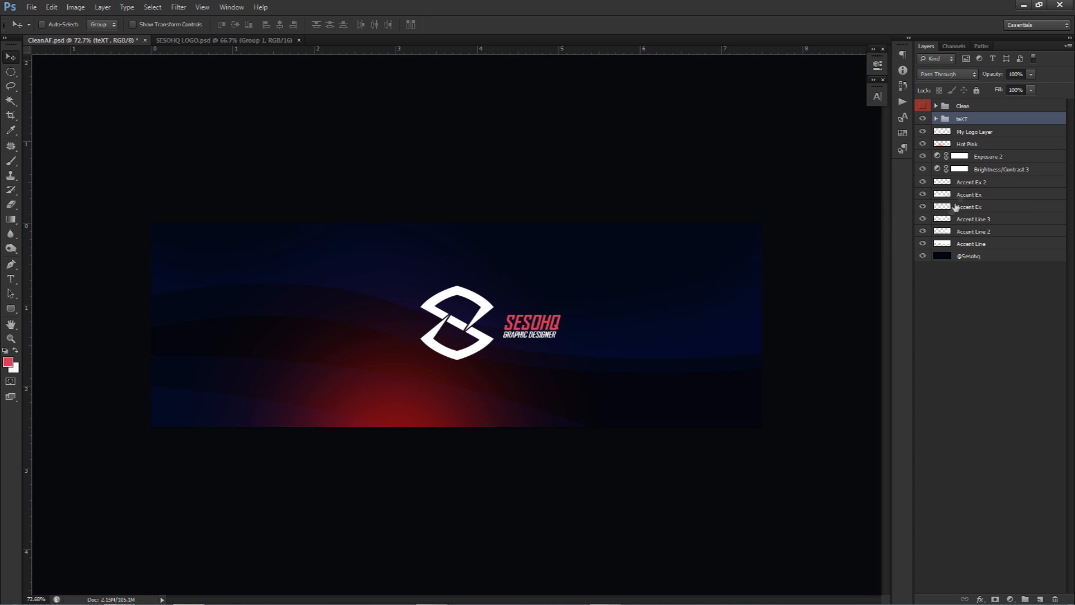
left_click(977, 144)
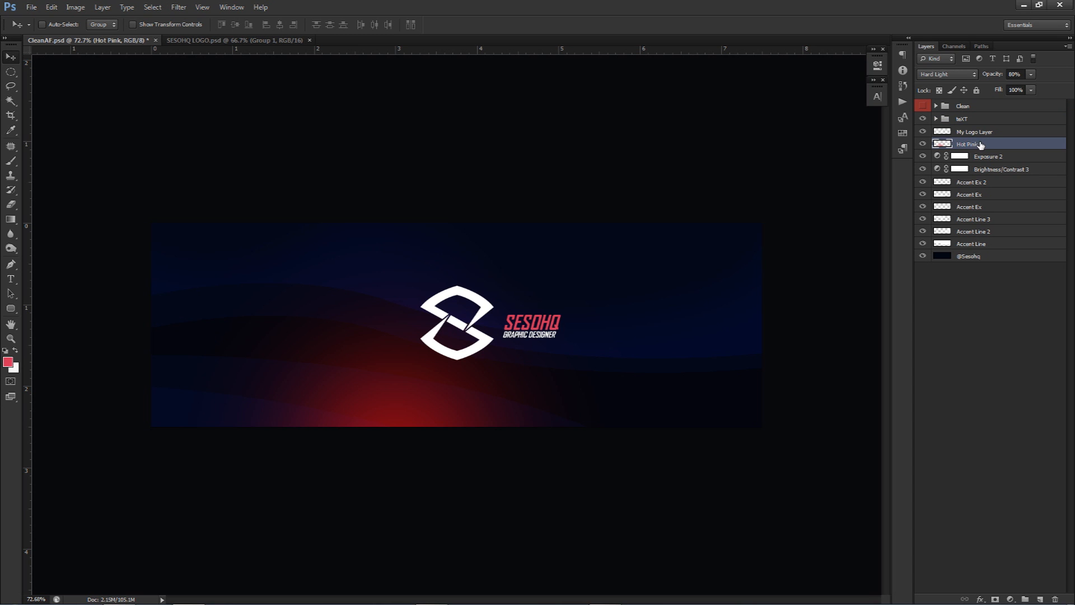
mouse_move(530, 590)
left_click(434, 594)
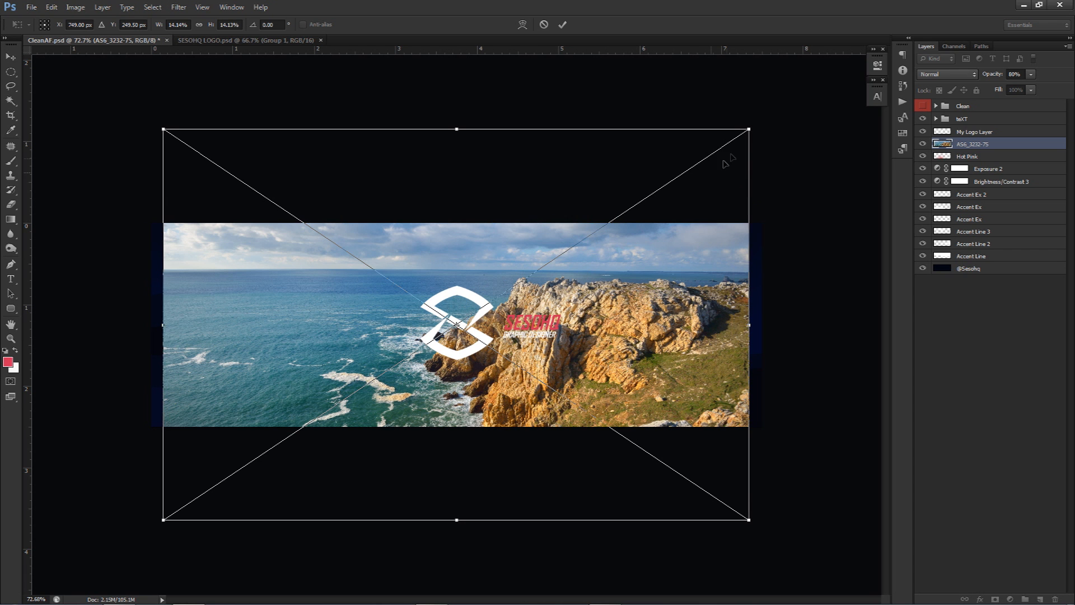
left_click_drag(750, 132, 773, 114)
left_click(562, 25)
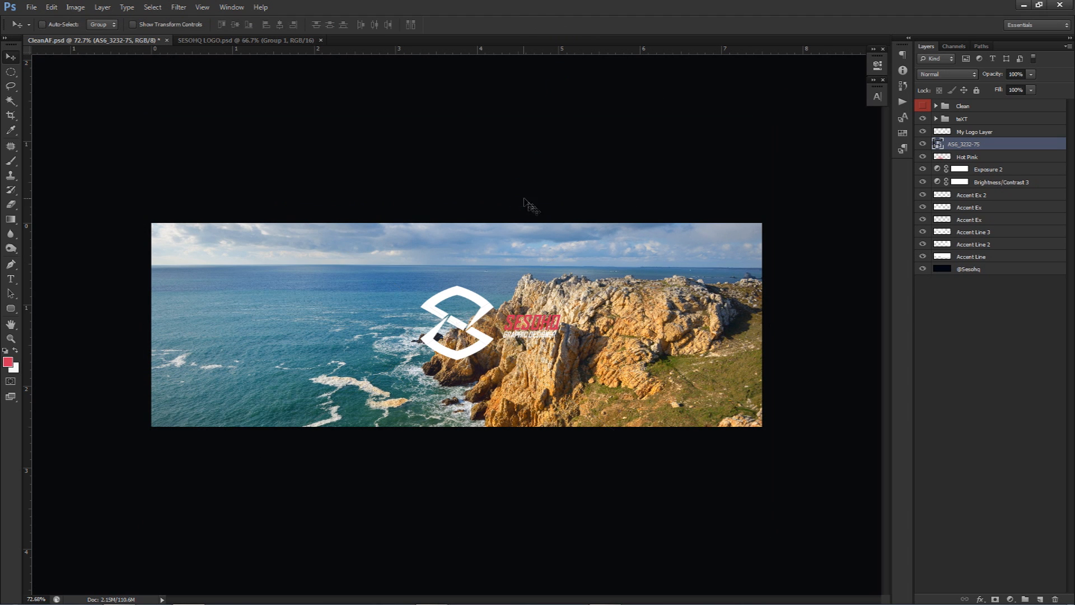
left_click_drag(556, 308, 555, 297)
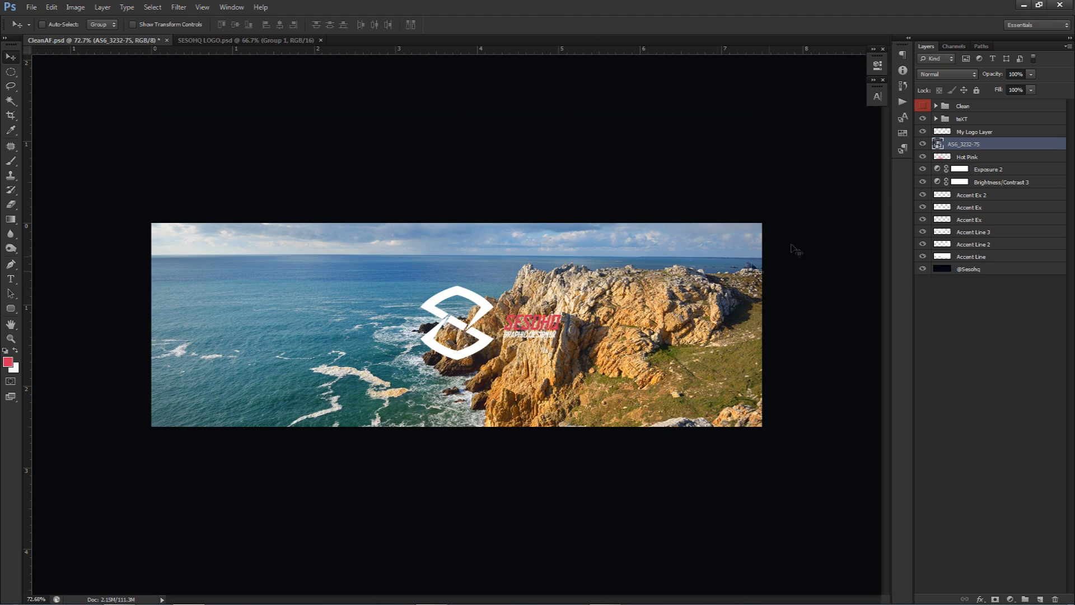
Step: Rasterize the coast photo with the Divide blend mode and move it up so the rocks fill more of the header
right_click(965, 144)
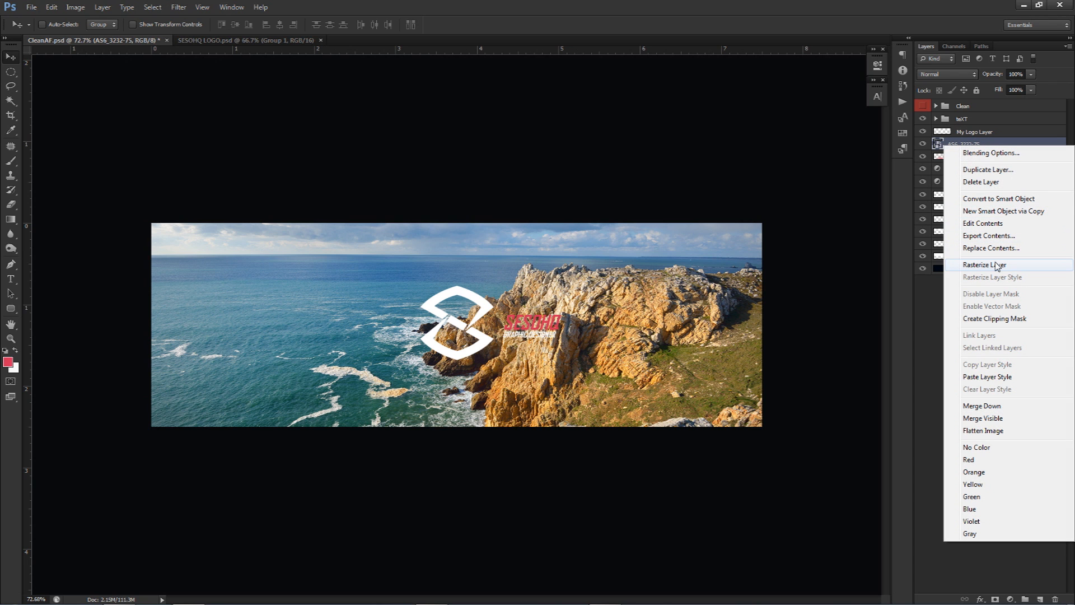
left_click(997, 266)
left_click(938, 77)
left_click(936, 316)
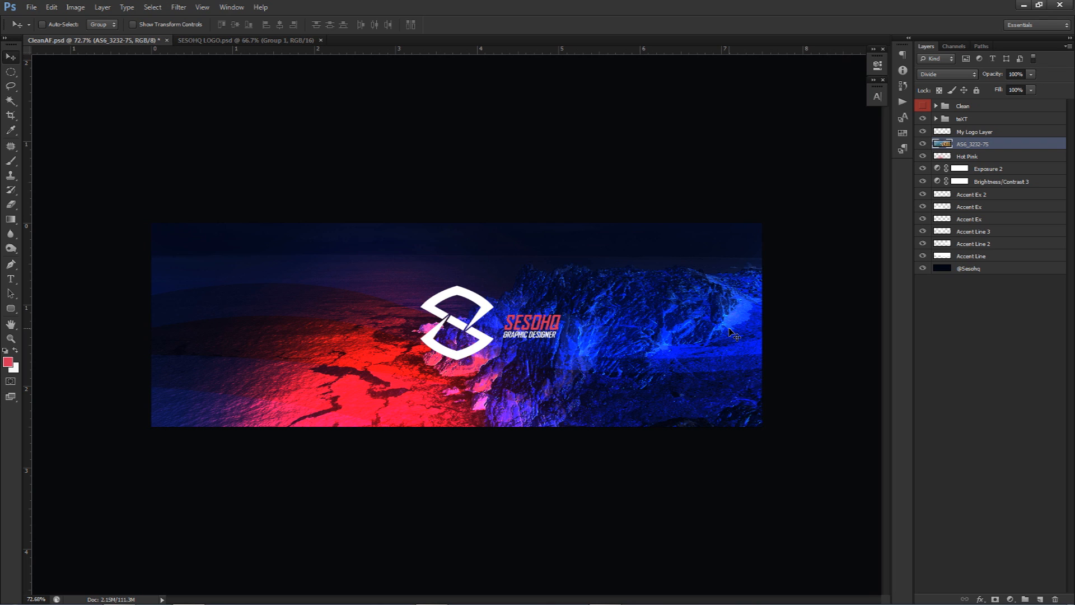
left_click_drag(599, 355, 597, 320)
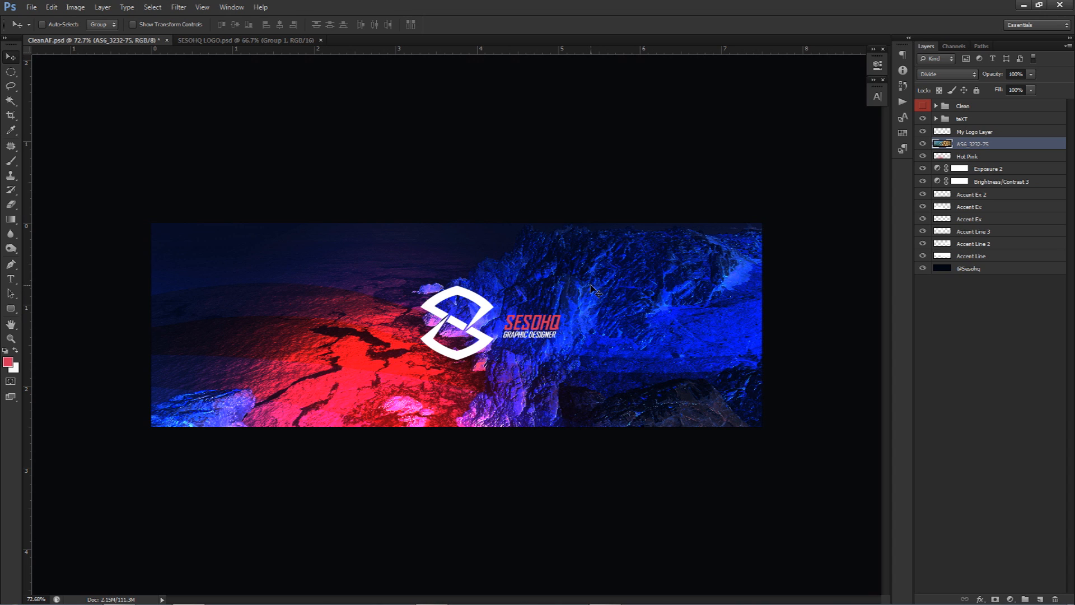
Step: Compare the header with and without the photo, and rename the photo layer Picture
left_click(922, 145)
left_click(922, 145)
double_click(979, 144)
type("Picture")
key("Return")
key("ctrl+u")
left_click_drag(748, 152, 623, 157)
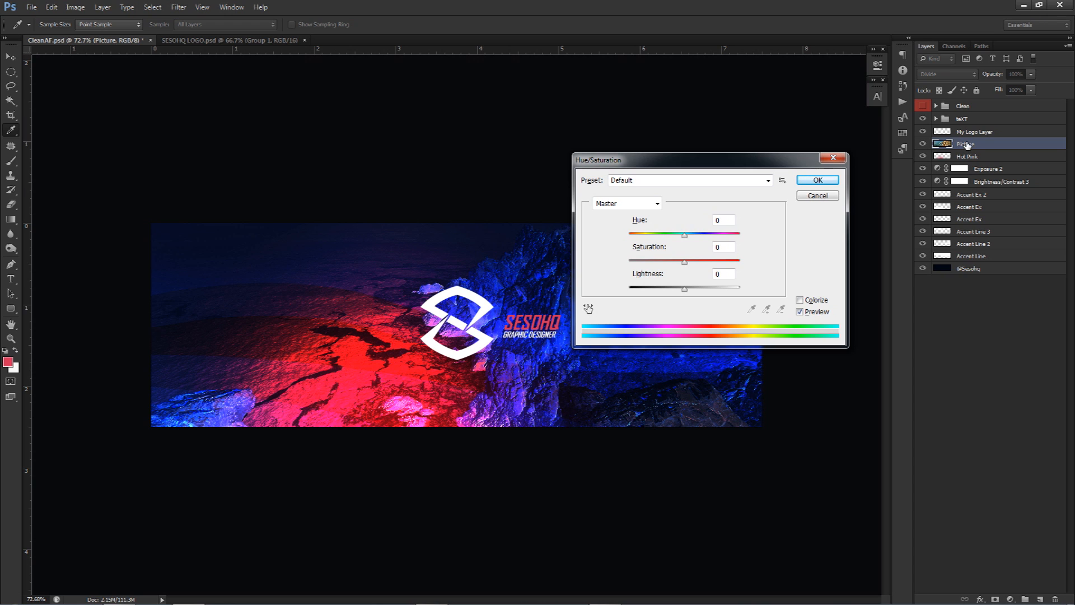
left_click(826, 195)
left_click(1010, 598)
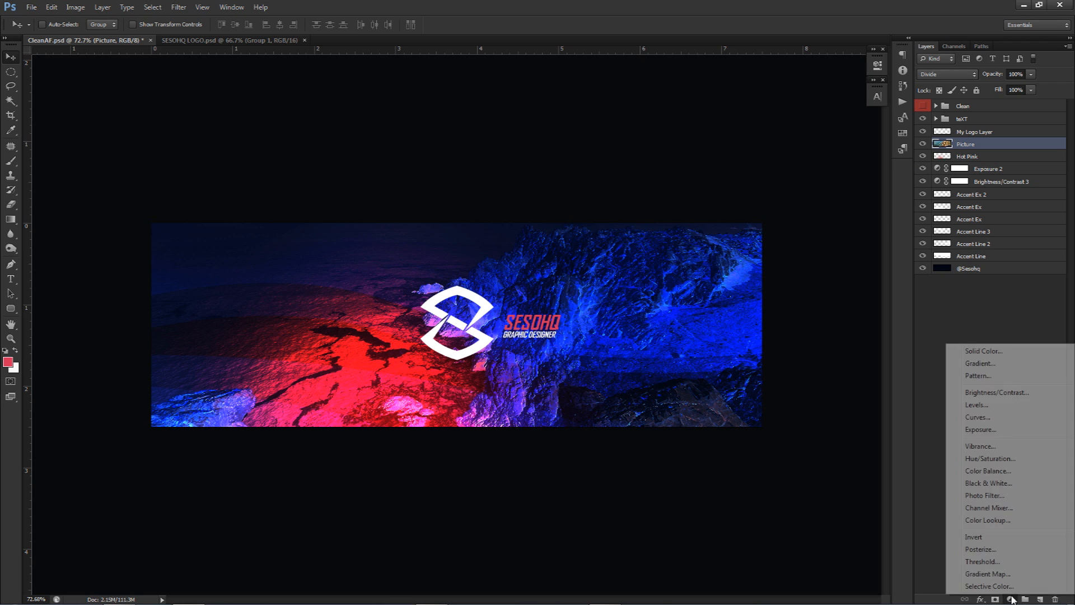
left_click(989, 458)
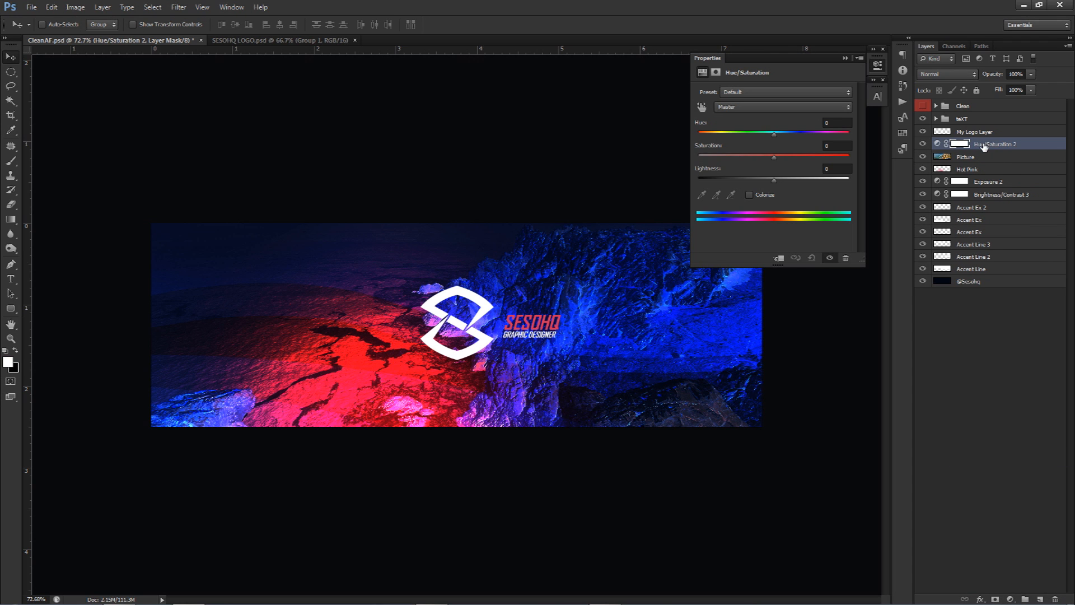
key("Delete")
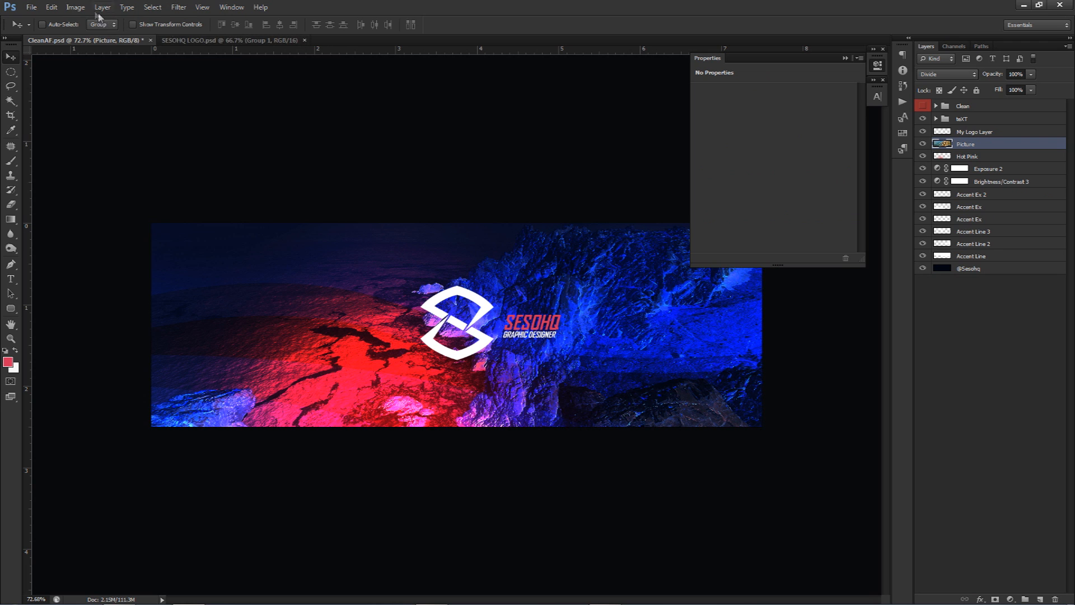
left_click(75, 7)
mouse_move(123, 35)
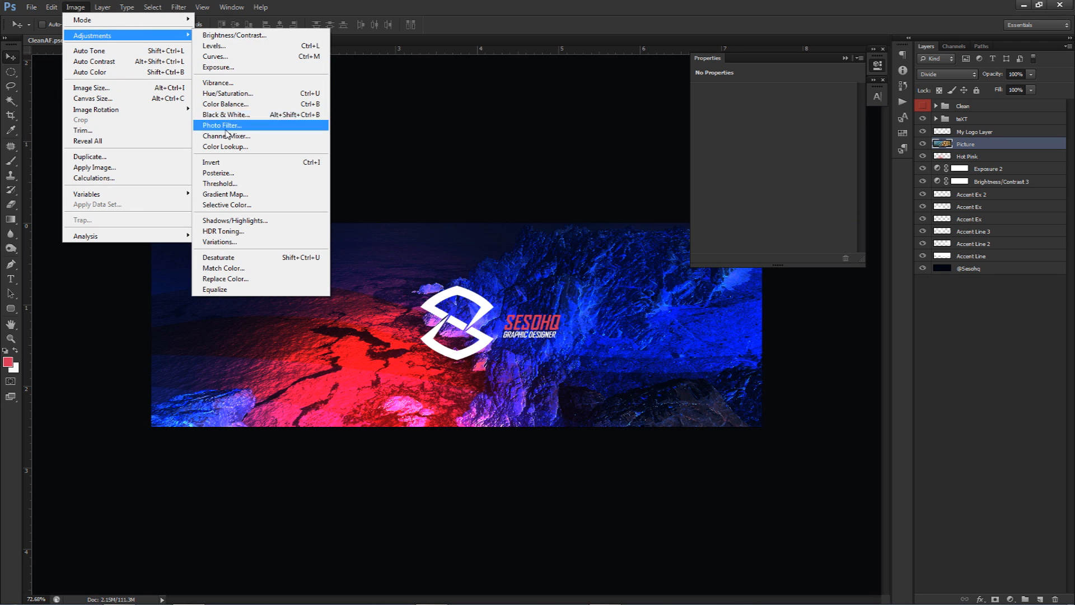
left_click(227, 93)
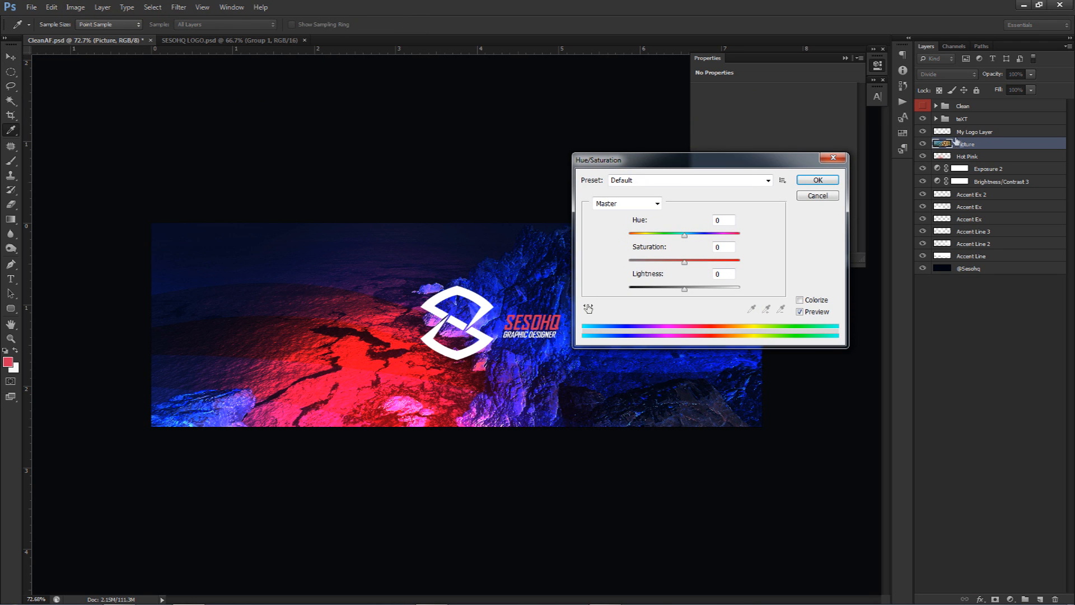
left_click(812, 196)
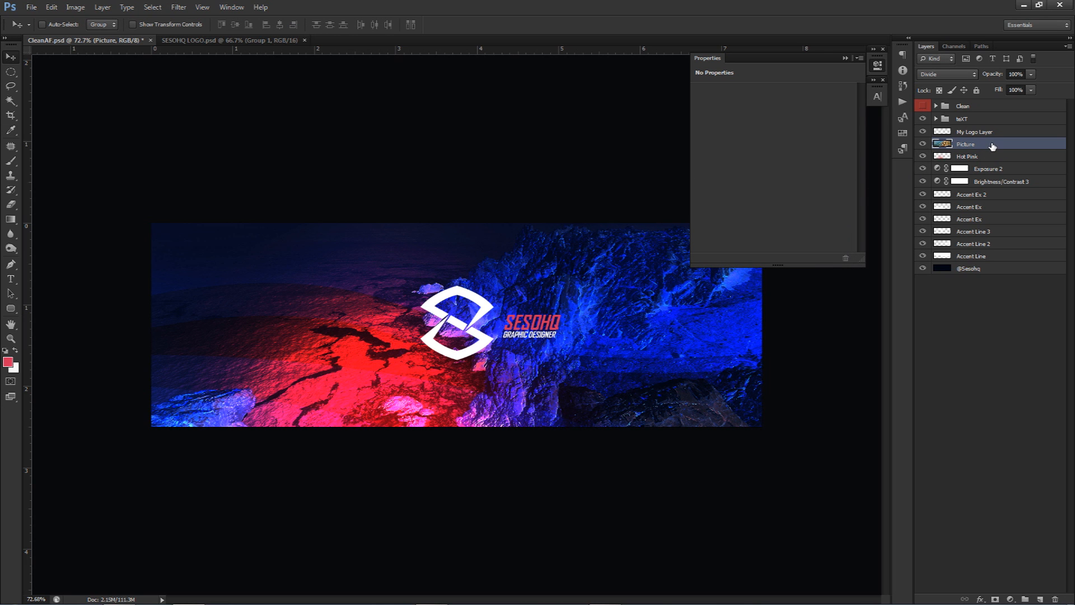
Step: Apply Hue/Saturation directly to the Picture layer with saturation -45 and lightness 10
key("ctrl+u")
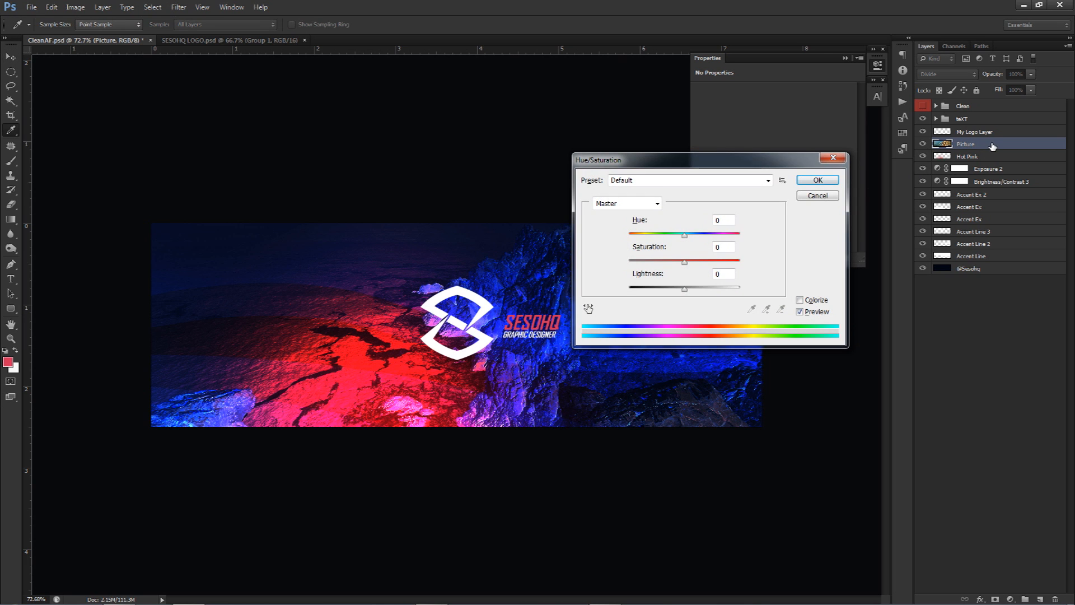
left_click_drag(624, 161, 702, 148)
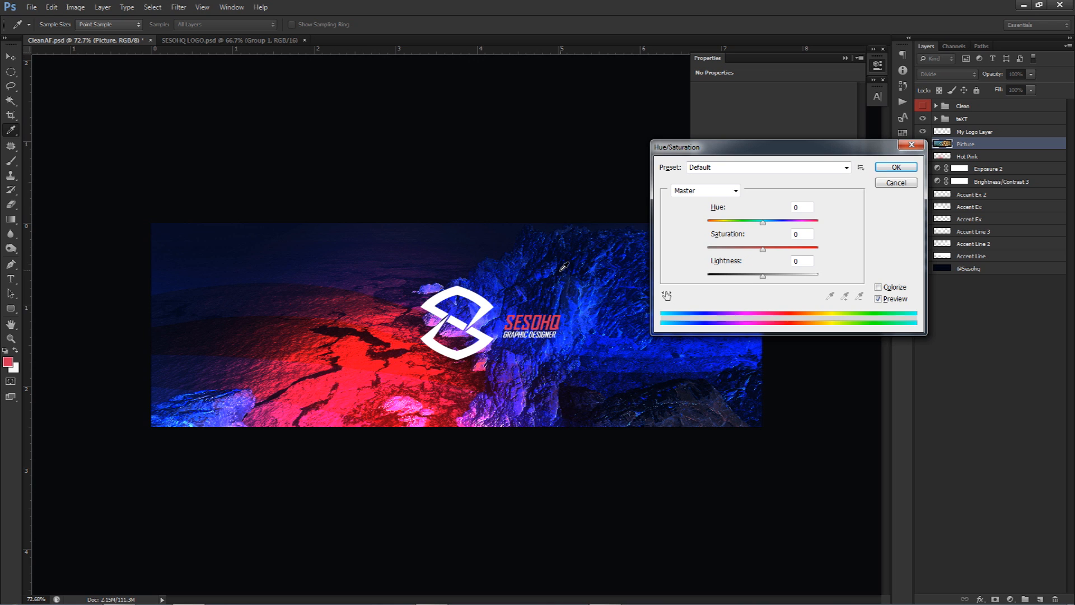
left_click_drag(762, 249, 742, 253)
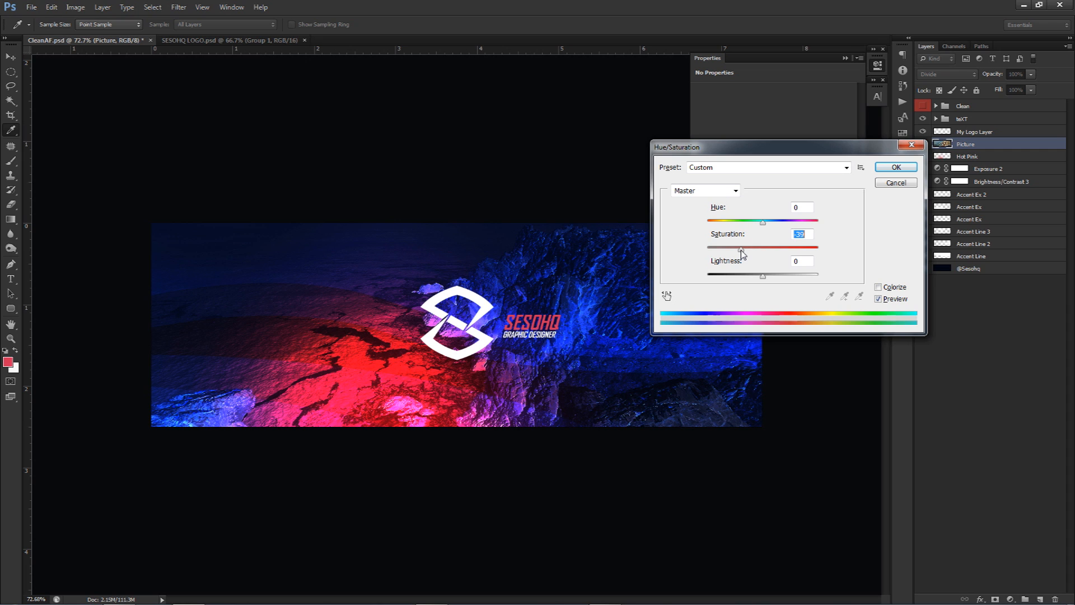
left_click_drag(741, 253, 738, 255)
left_click(800, 261)
type("10")
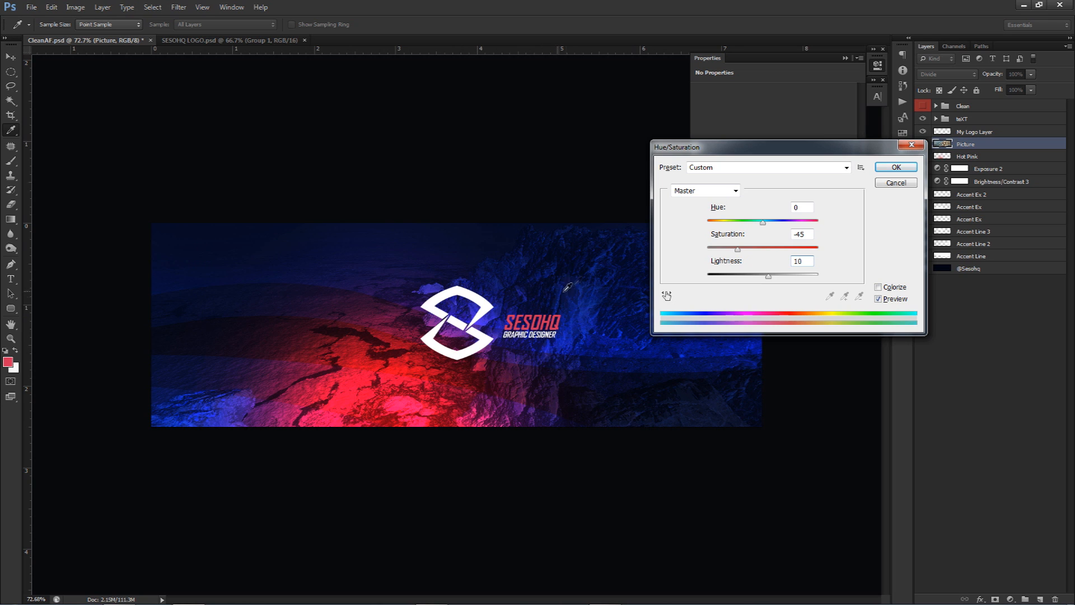
left_click(902, 168)
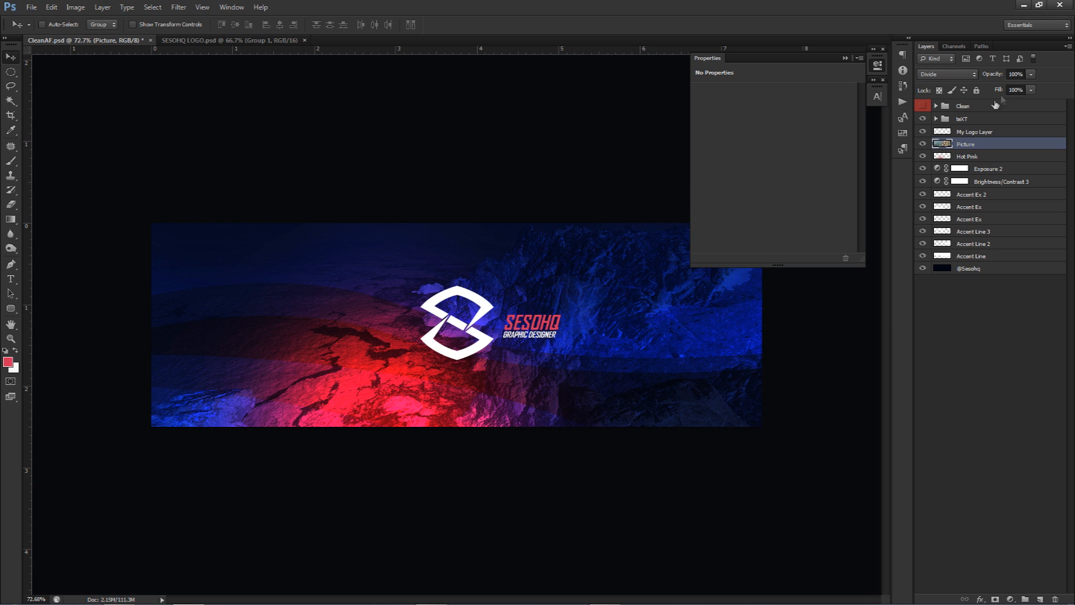
Step: Reduce the Picture layer's opacity to 35% and close the adjustment properties
left_click(1016, 75)
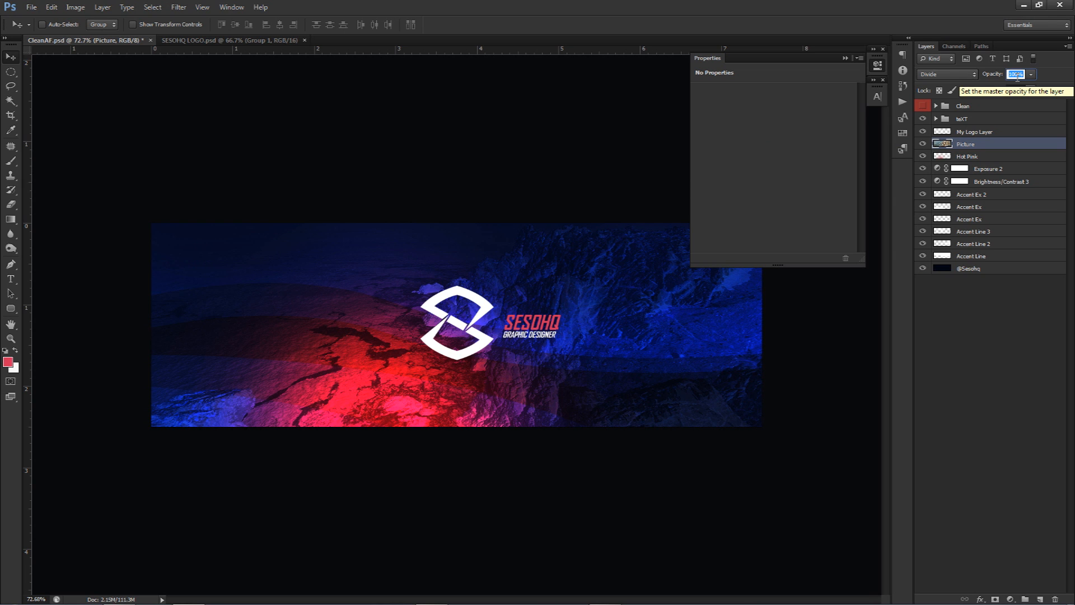
type("35")
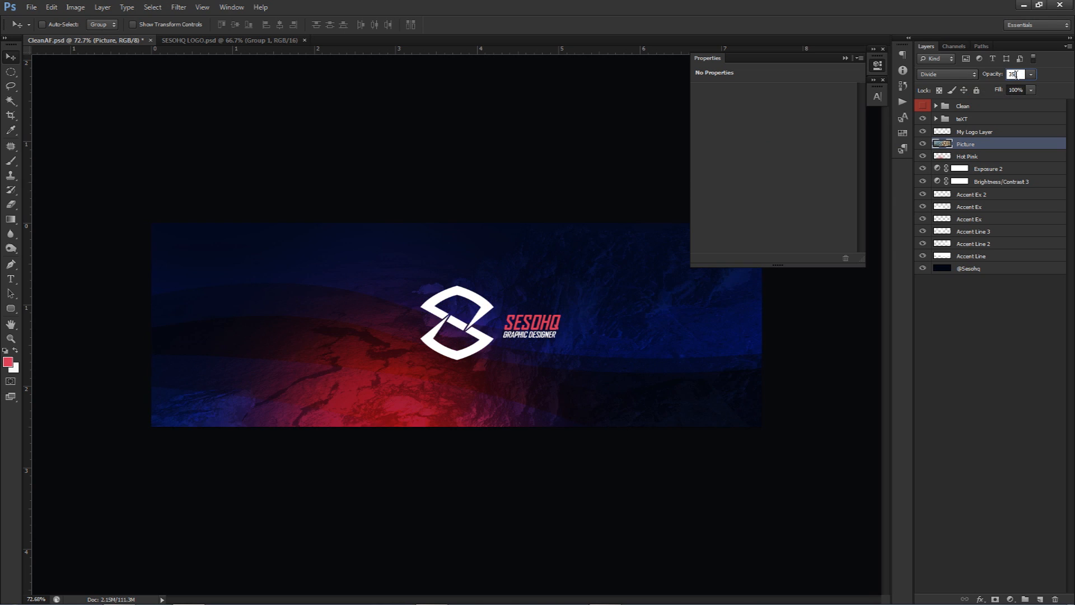
left_click(877, 66)
key("Return")
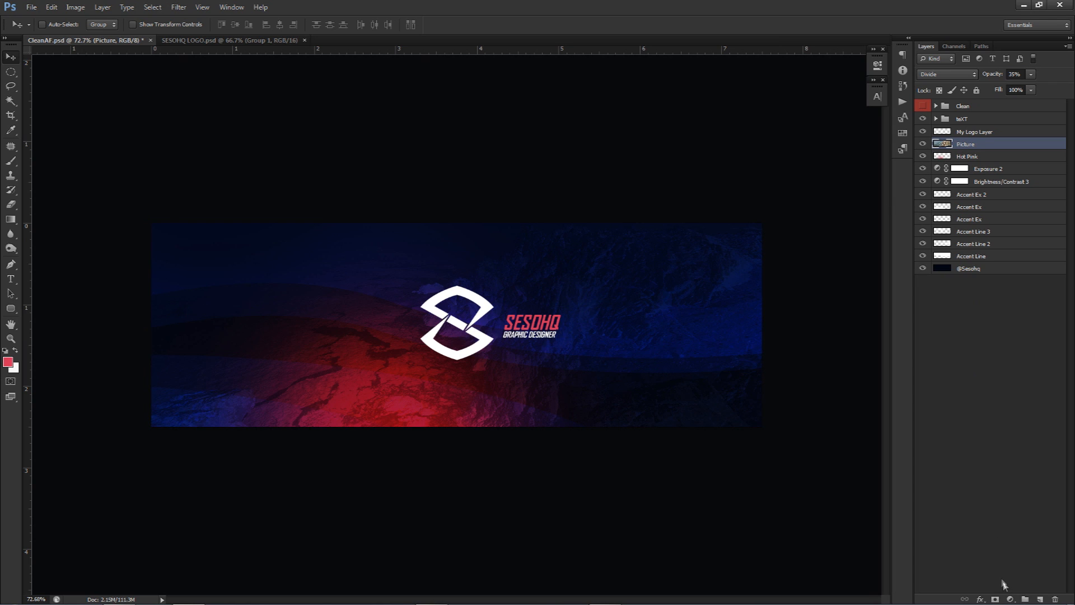
Step: Add a Brightness/Contrast adjustment layer above Picture with brightness 50 and contrast 50, and compare the header with and without it
left_click(1010, 599)
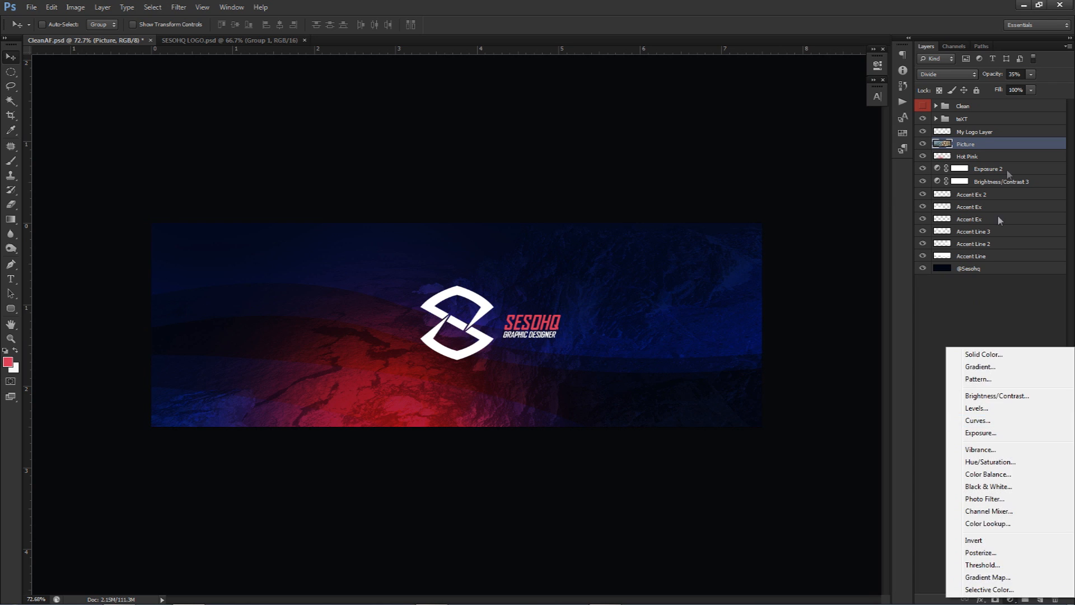
left_click(985, 399)
left_click_drag(792, 117, 801, 118)
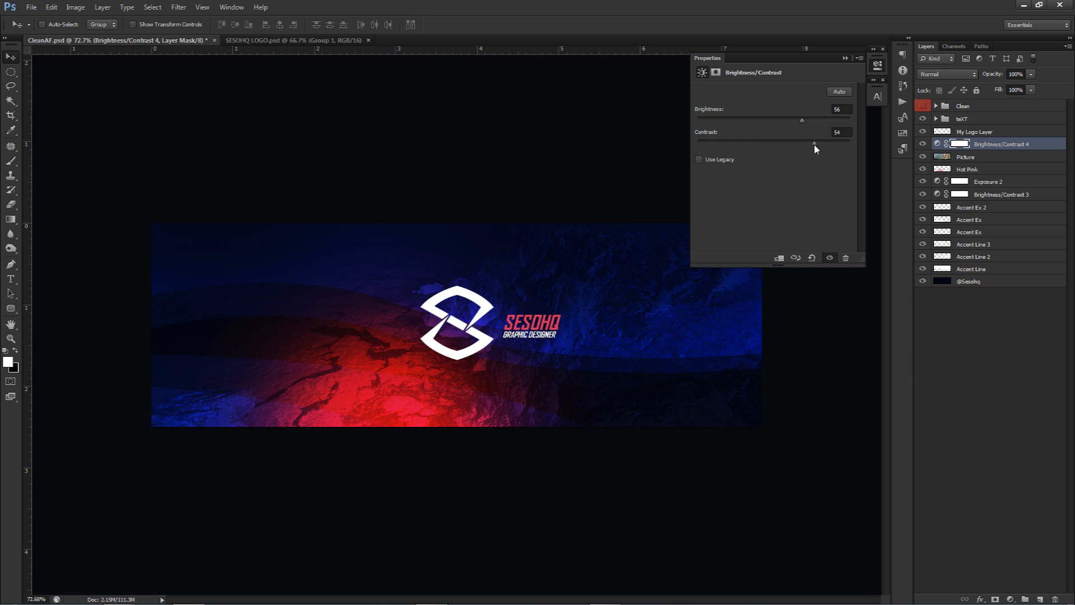
left_click_drag(797, 119, 736, 123)
left_click_drag(737, 125, 798, 118)
left_click(922, 144)
left_click(922, 144)
left_click(923, 145)
left_click(922, 144)
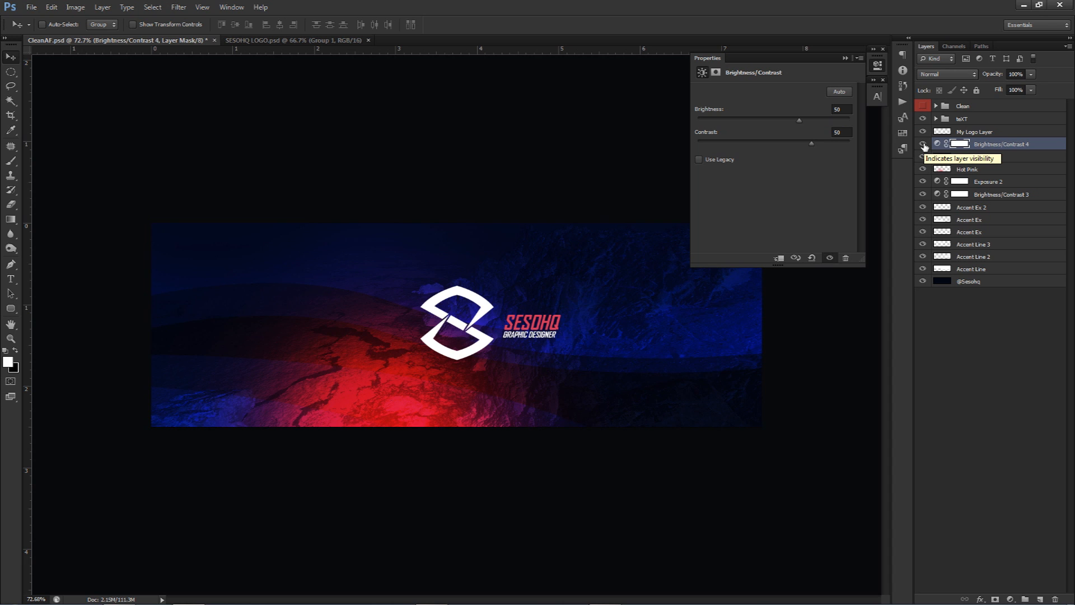
Step: Lower the opacity of the Brightness/Contrast layer above Picture to 40%
left_click_drag(1029, 74, 1007, 85)
left_click(1014, 74)
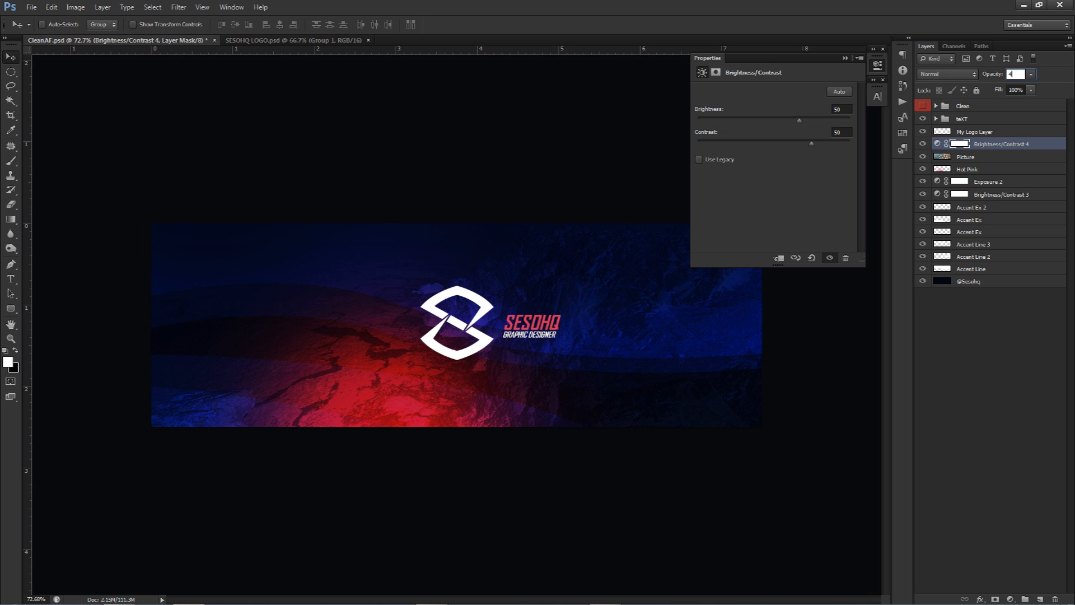
left_click(992, 145)
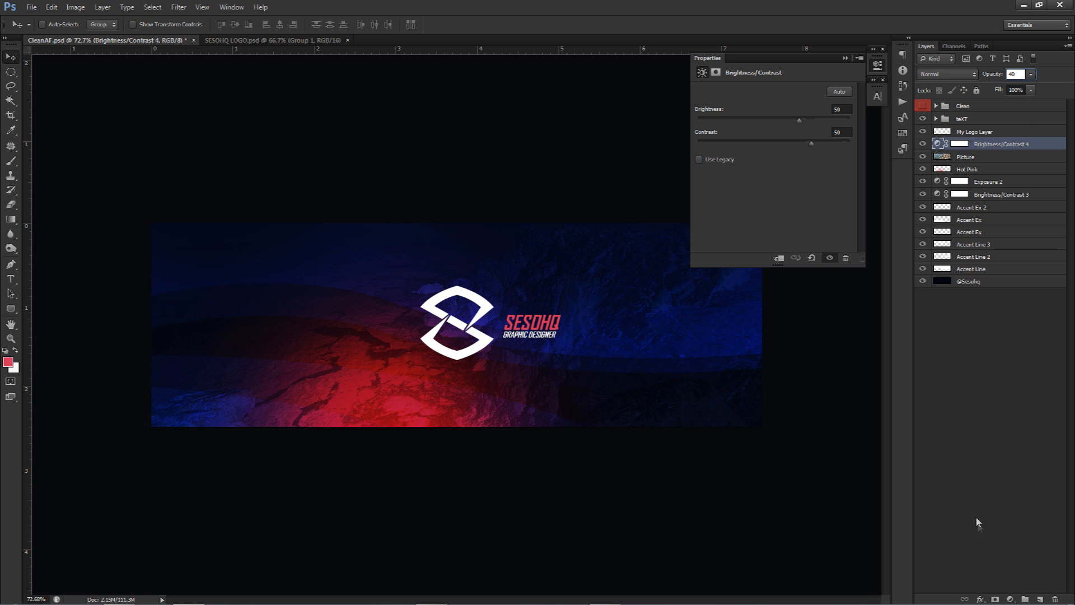
Step: Add a Curves adjustment layer above the Brightness/Contrast layer, shaping a gentle S-curve with raised highlights and slightly lowered shadows
left_click(1008, 598)
left_click(986, 419)
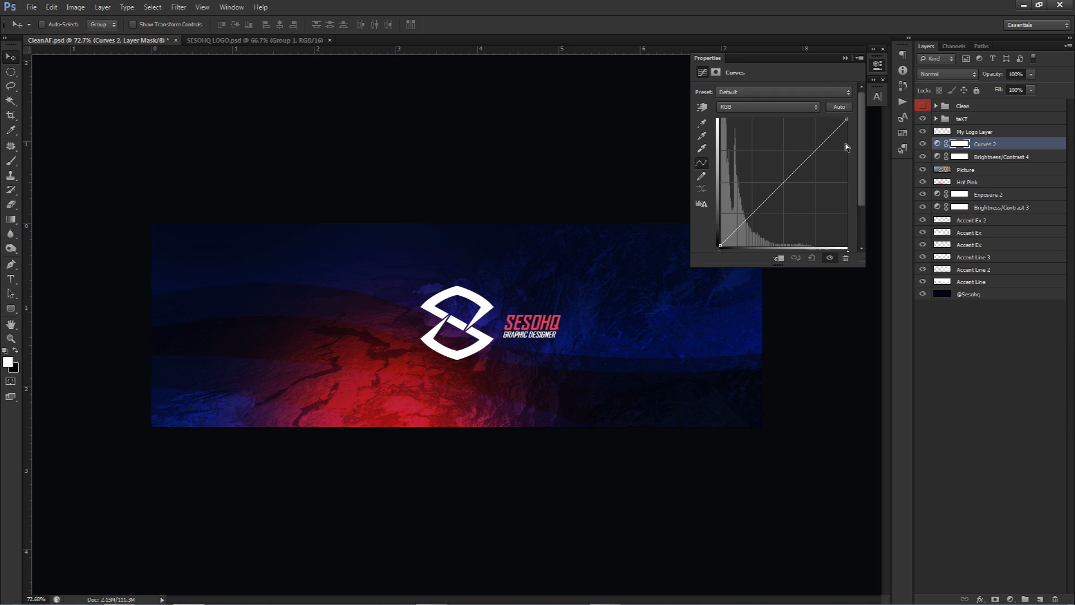
left_click_drag(828, 140, 810, 137)
left_click_drag(751, 207, 754, 212)
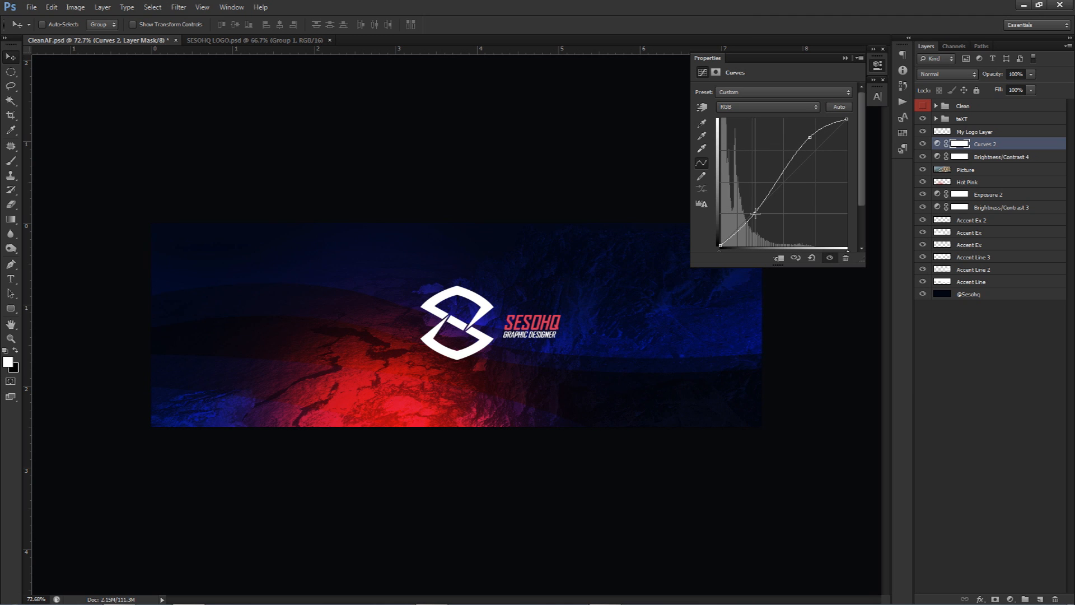
Step: Add a Vibrance adjustment layer above the Curves layer, adjust its vibrance, and compare the header with and without it
left_click(1010, 599)
left_click(965, 448)
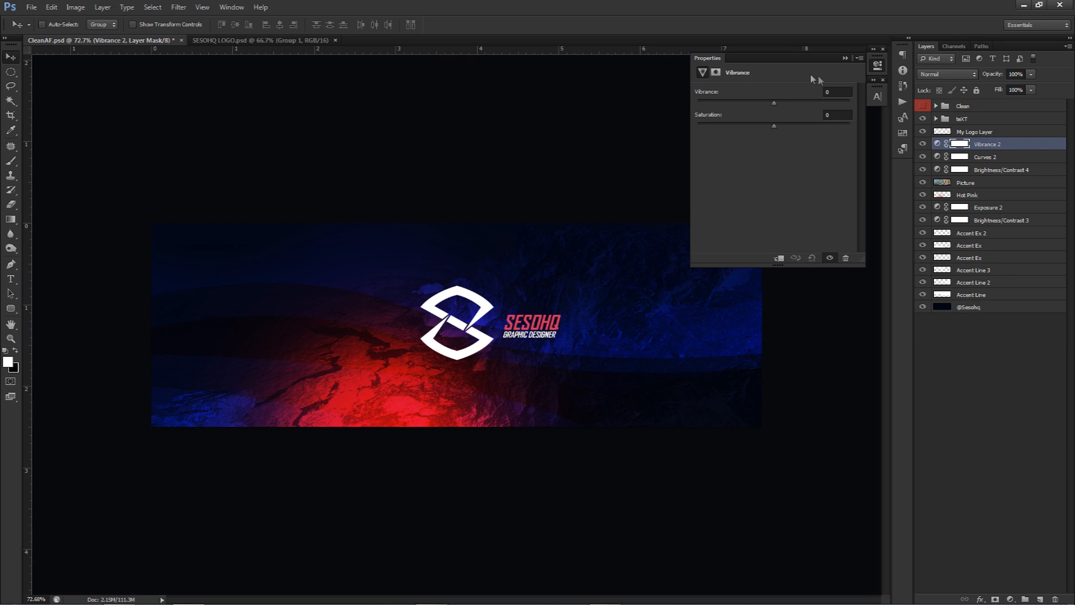
left_click(834, 90)
left_click(923, 144)
left_click(923, 144)
left_click(924, 144)
left_click(924, 143)
left_click(924, 144)
left_click(924, 145)
left_click(877, 65)
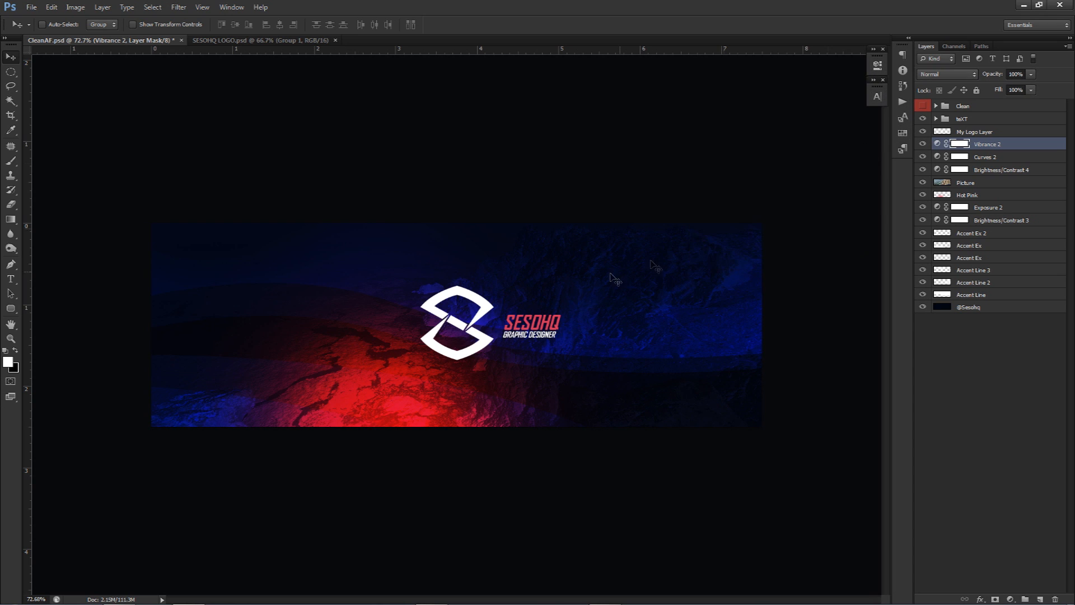
Step: On a new layer above the Vibrance adjustment, paint a soft white glow at the header's top centre with an 869 px brush
left_click(1008, 146)
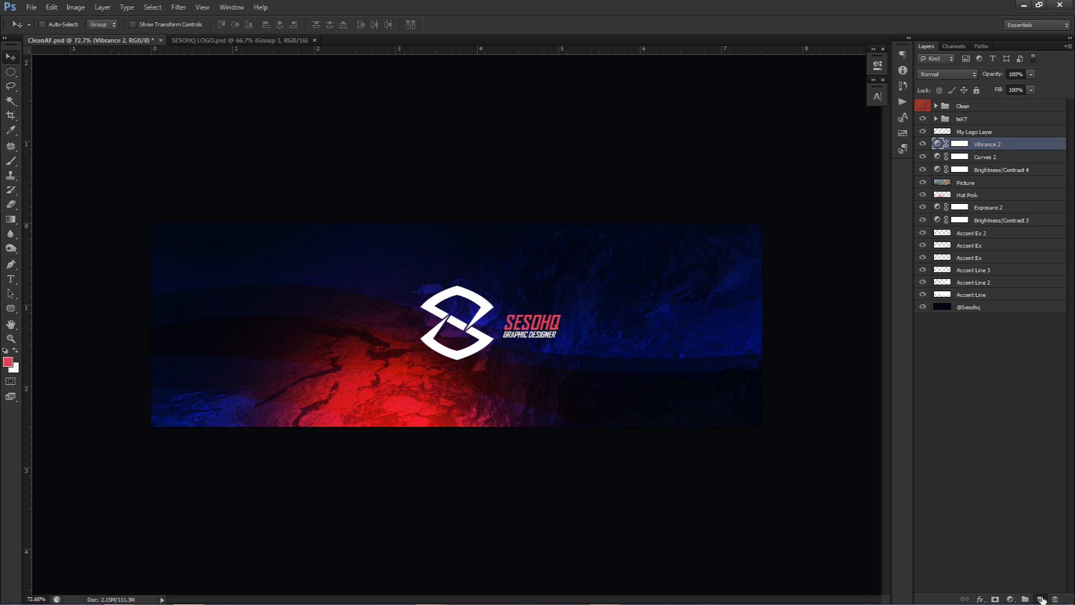
left_click(1040, 599)
key("b")
left_click(16, 349)
left_click_drag(463, 302, 493, 304)
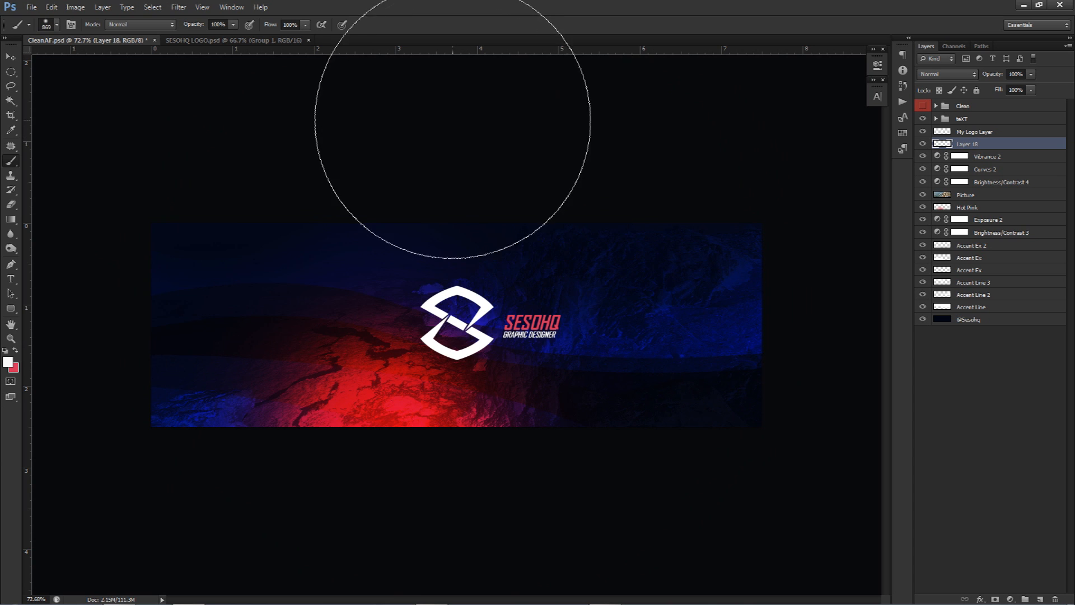
left_click(470, 79)
key("ctrl+z")
left_click(460, 79)
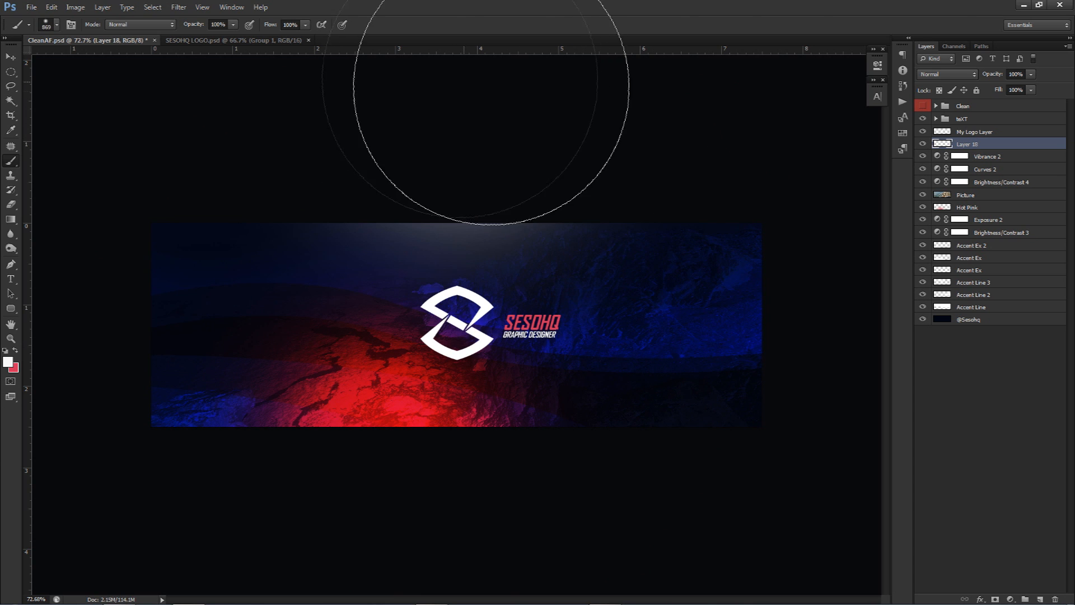
Step: Rename the white glow layer Top light and reduce its opacity to 39%
left_click(1014, 75)
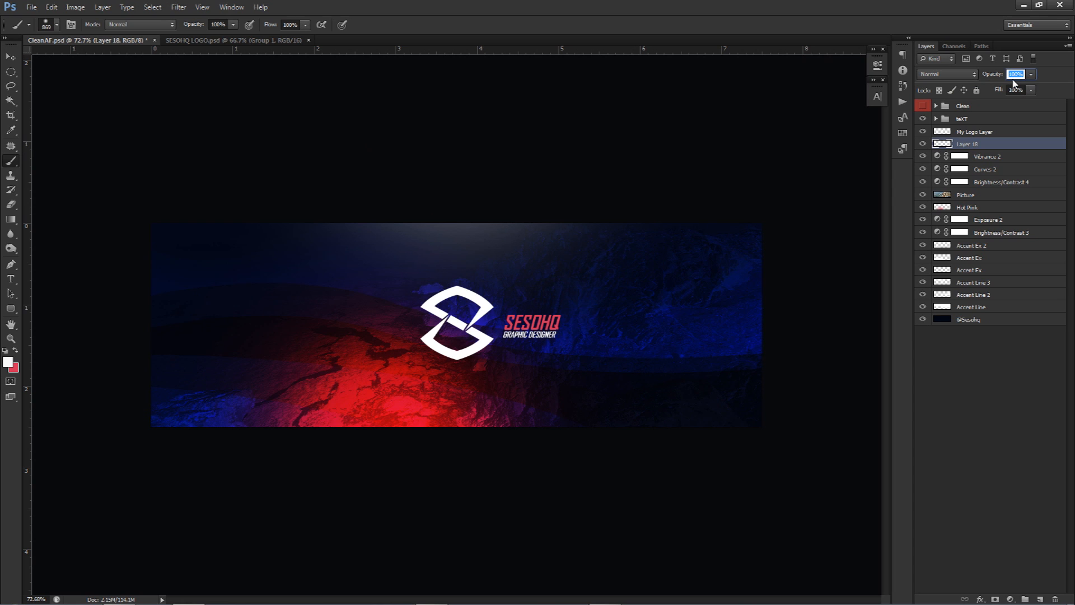
type("65")
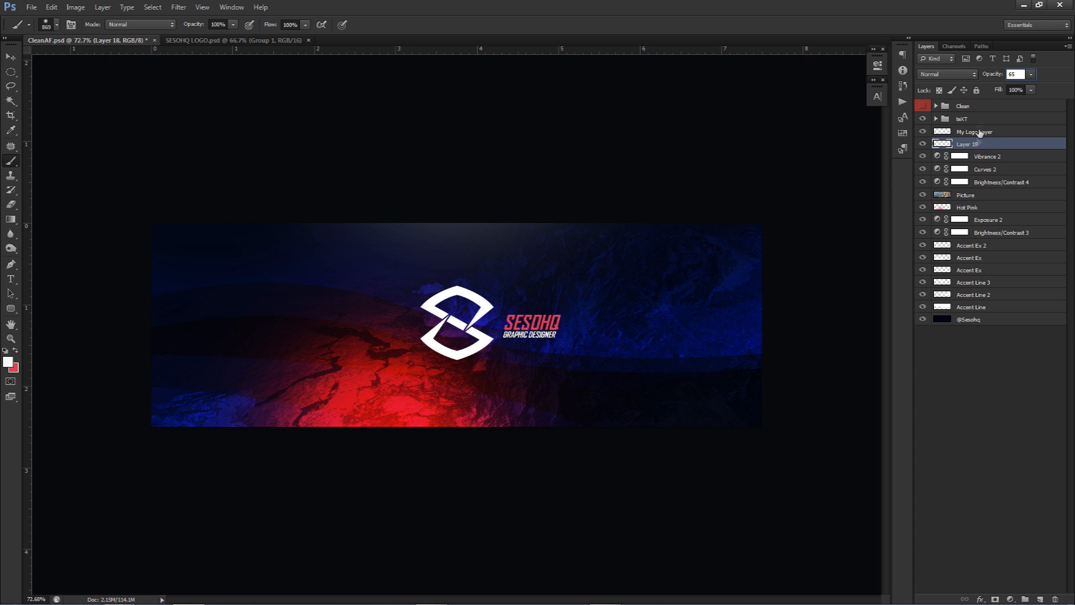
double_click(970, 146)
type("Top ligh")
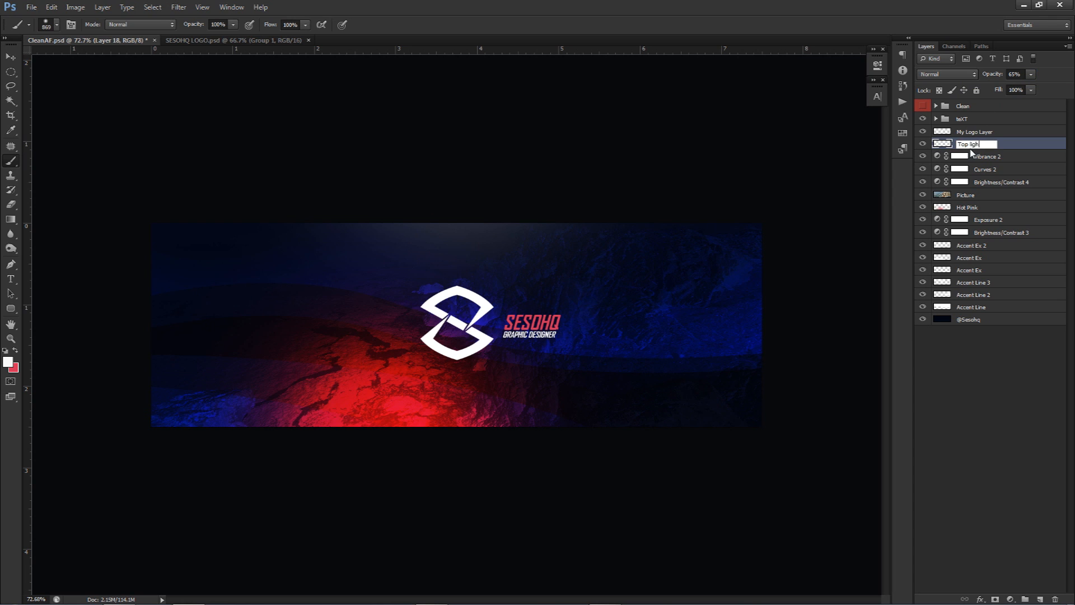
type("t")
key("Return")
key("v")
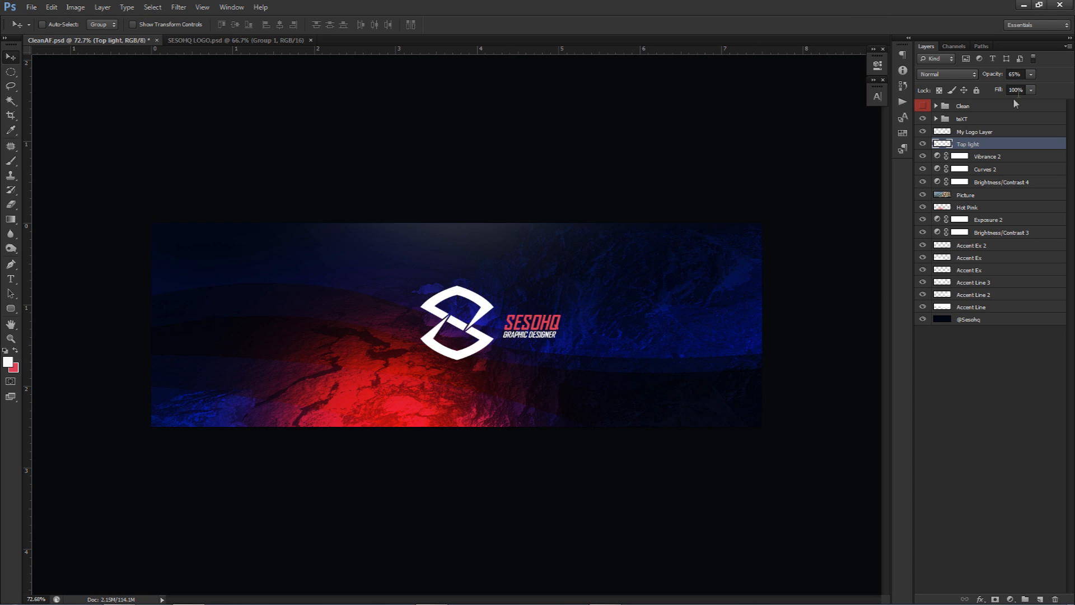
left_click_drag(1018, 90, 1013, 89)
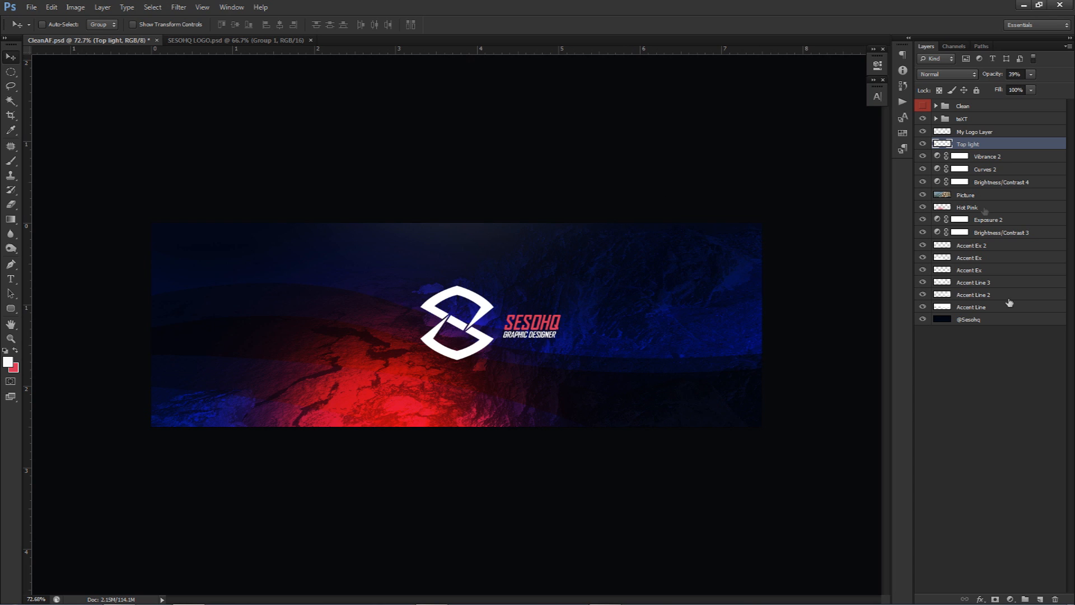
Step: On a new layer above Top light, trace the upper edge of the header's left accent with a curved pen path
left_click(965, 133)
left_click(967, 145)
left_click(1039, 599)
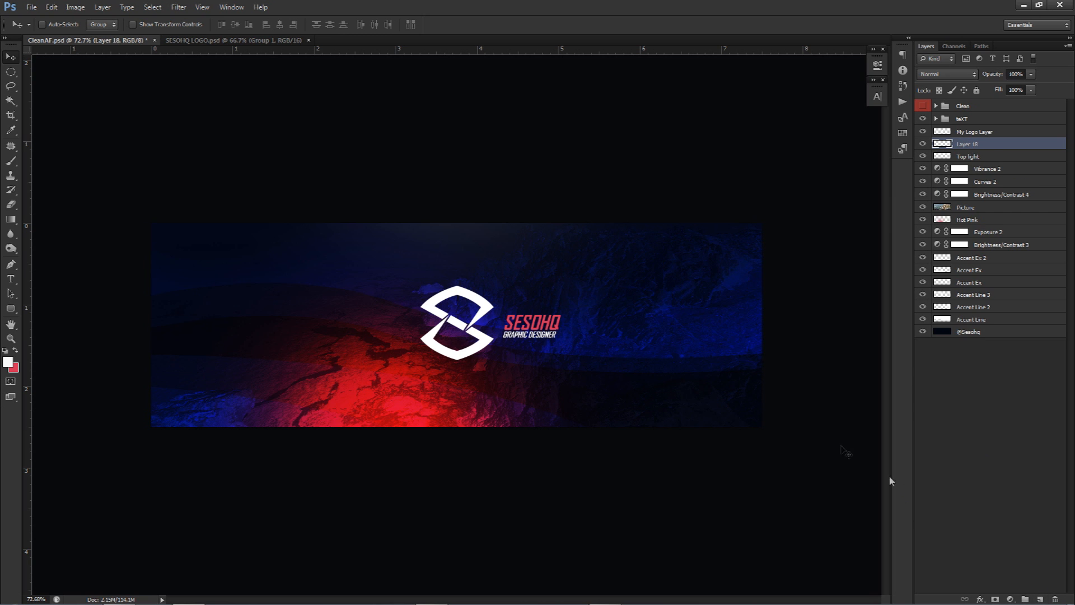
key("p")
scroll(92, 270, "up", 9)
left_click_drag(173, 274, 238, 283)
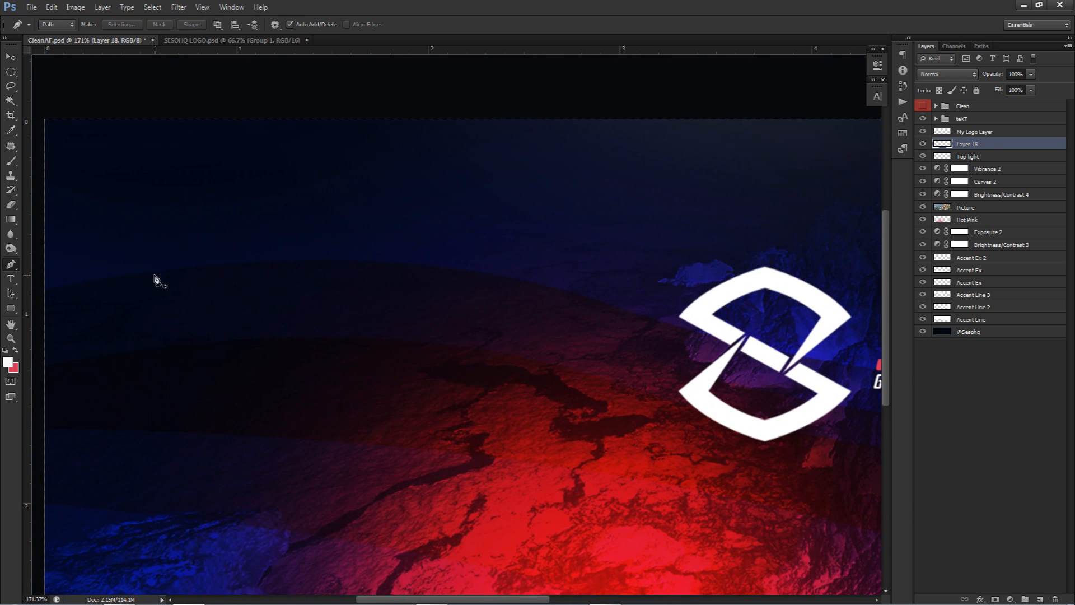
left_click(143, 273)
left_click_drag(619, 309, 687, 353)
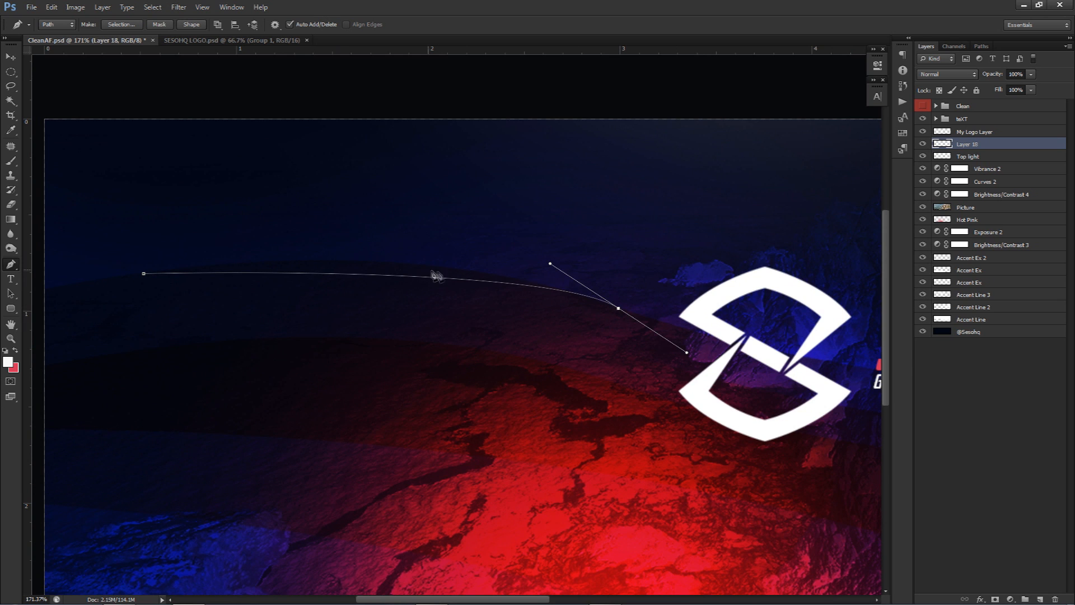
left_click_drag(550, 269, 405, 232)
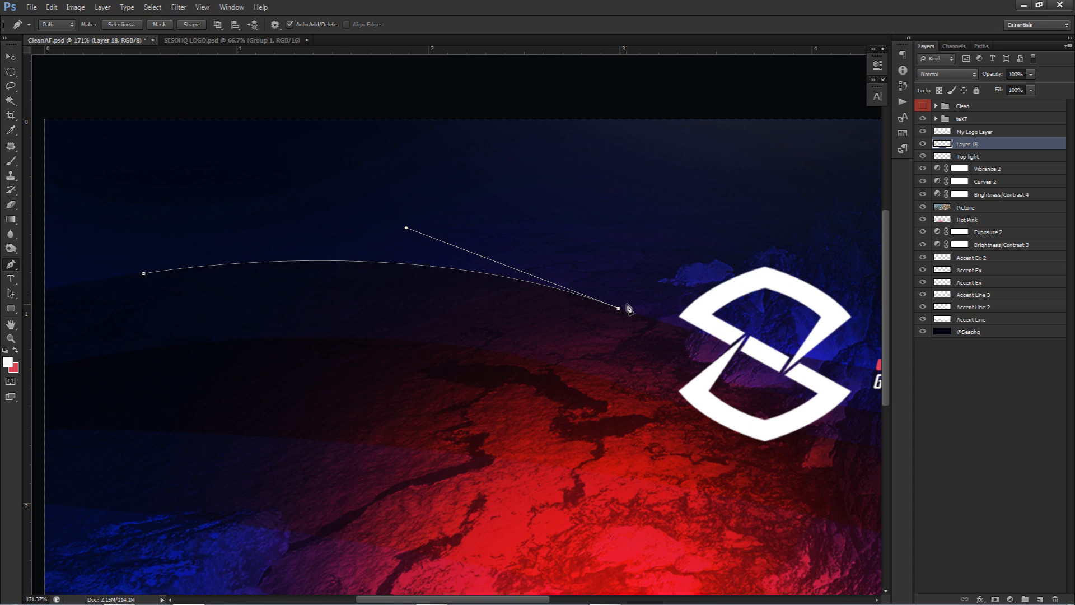
Step: Close the path around the area beneath the traced curve and convert it to a selection with 0 px feather
left_click(596, 535)
left_click(271, 507)
left_click(223, 508)
left_click_drag(82, 463, 84, 429)
left_click(142, 274)
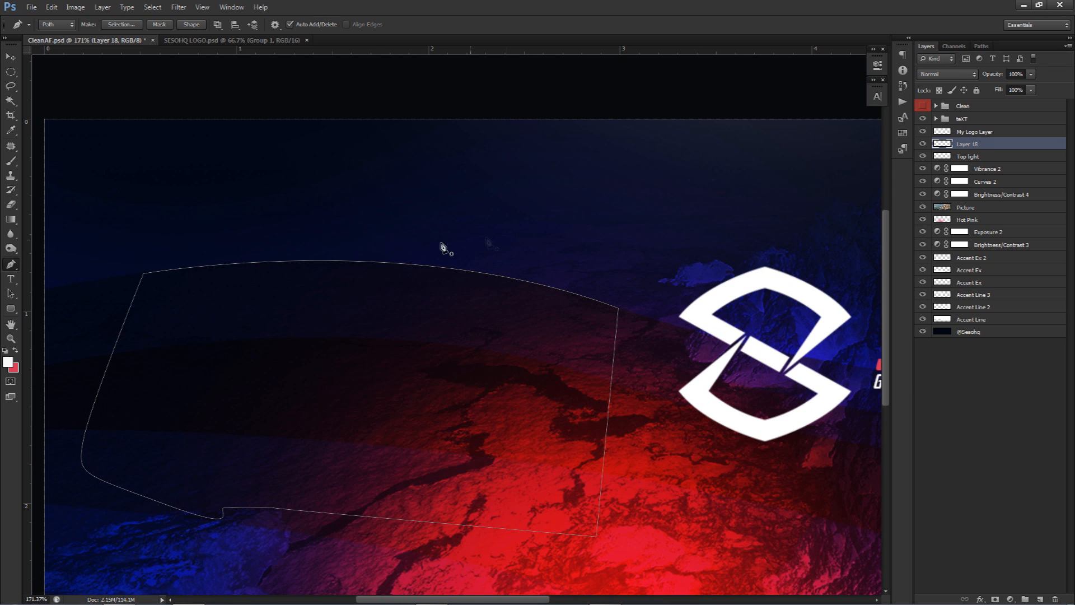
right_click(408, 237)
left_click(459, 301)
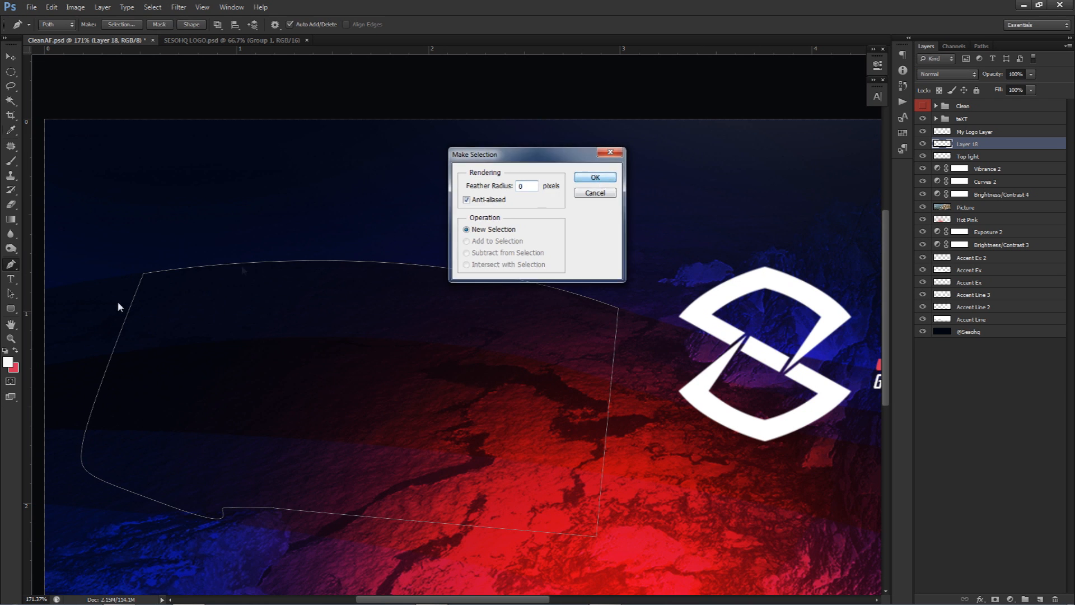
key("Return")
Step: Brush a soft pinkish-red highlight along the selection's curved top edge, and deselect
left_click(15, 350)
key("b")
left_click_drag(373, 280, 120, 267)
left_click_drag(258, 285, 200, 274)
mouse_move(139, 247)
left_mouse_down()
mouse_move(270, 234)
mouse_move(566, 240)
mouse_move(676, 254)
left_mouse_up()
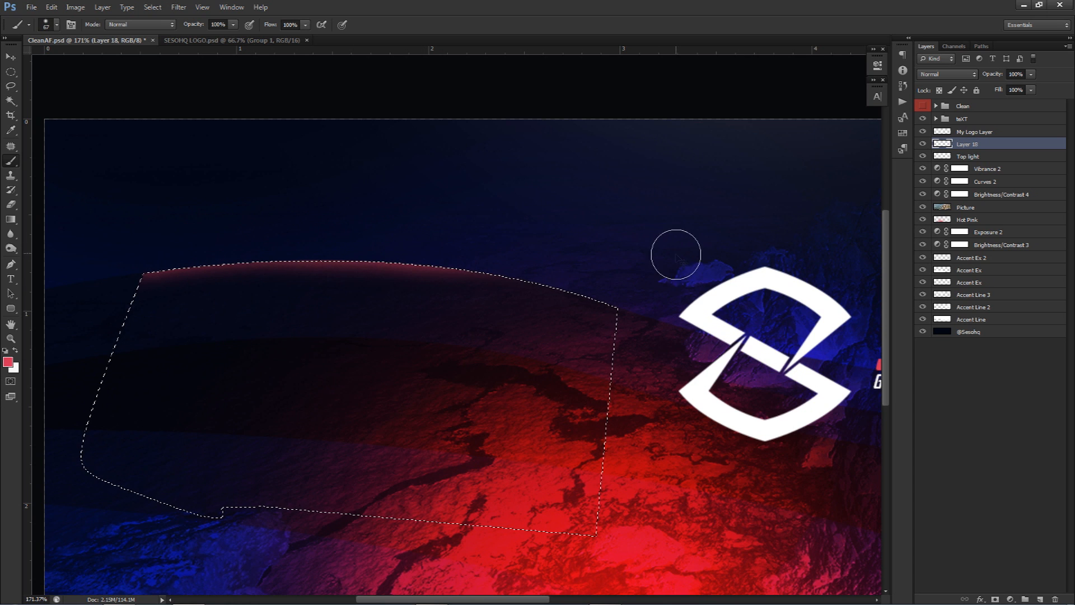
left_click_drag(144, 249, 575, 253)
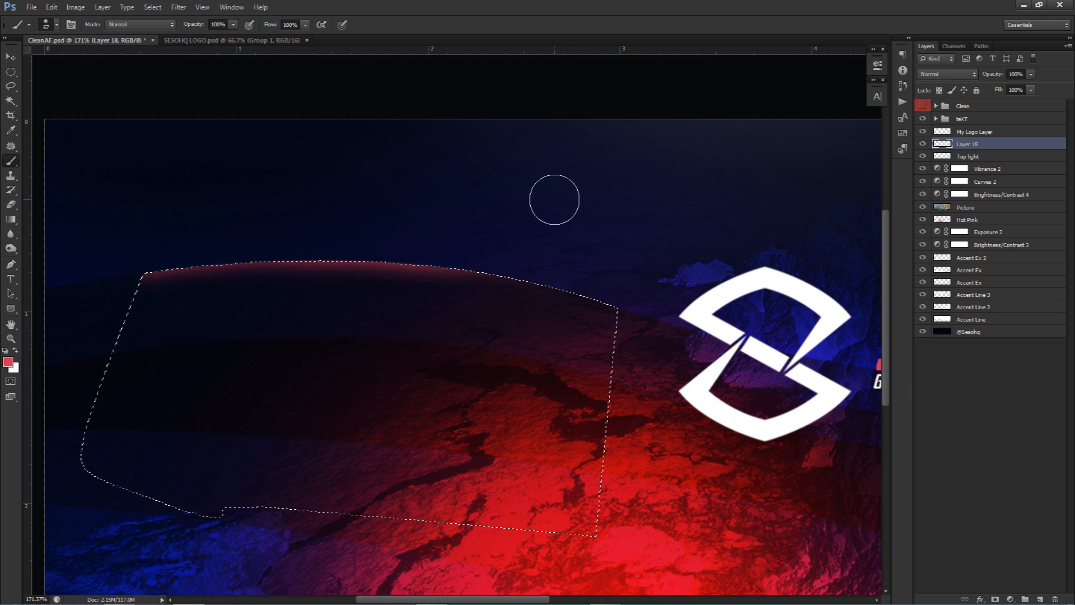
key("ctrl+d")
Step: Soften the highlight's end with the Eraser and blend its layer using Hard Light at 57% opacity
key("v")
key("e")
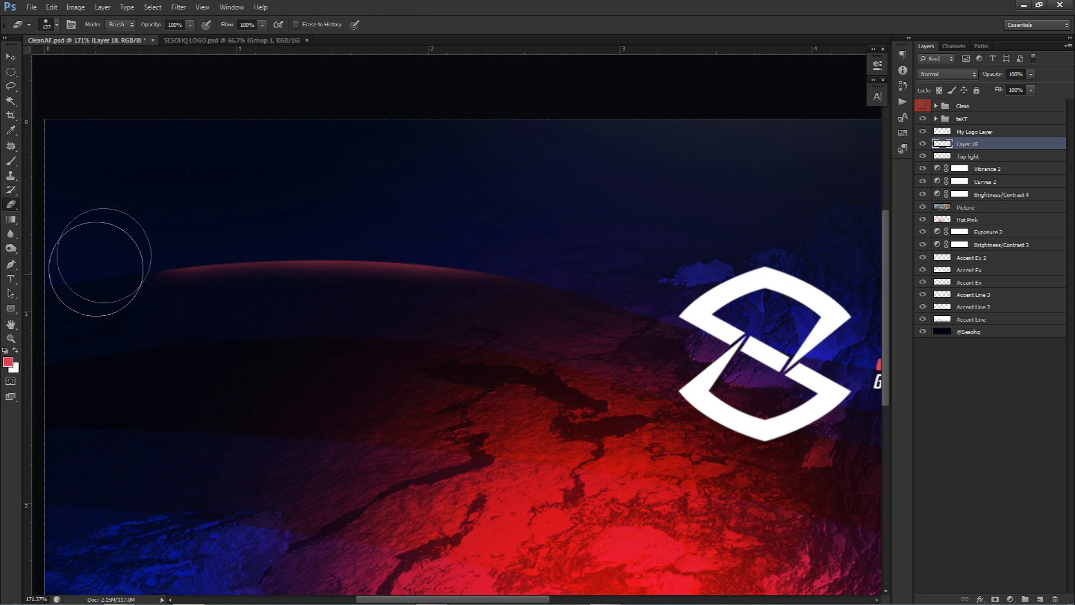
scroll(342, 320, "down", 3)
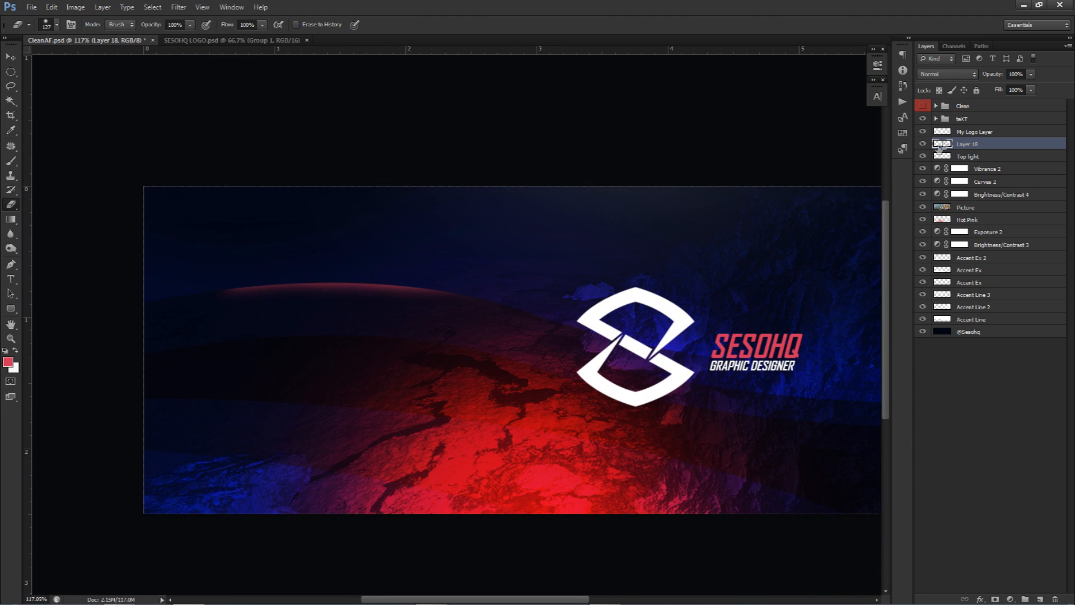
left_click(952, 75)
left_click(948, 240)
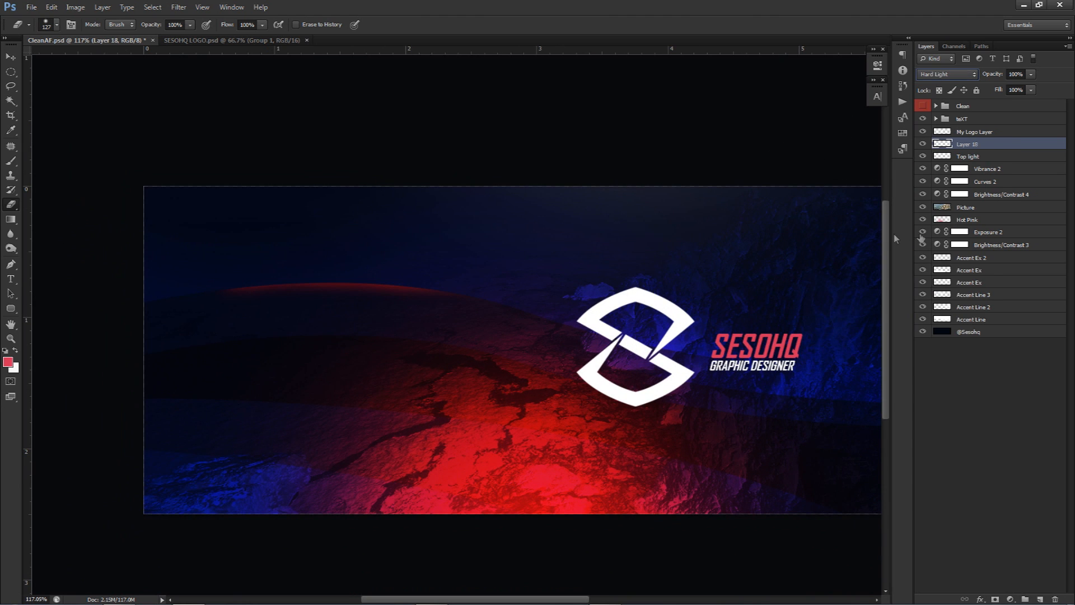
left_click(1030, 90)
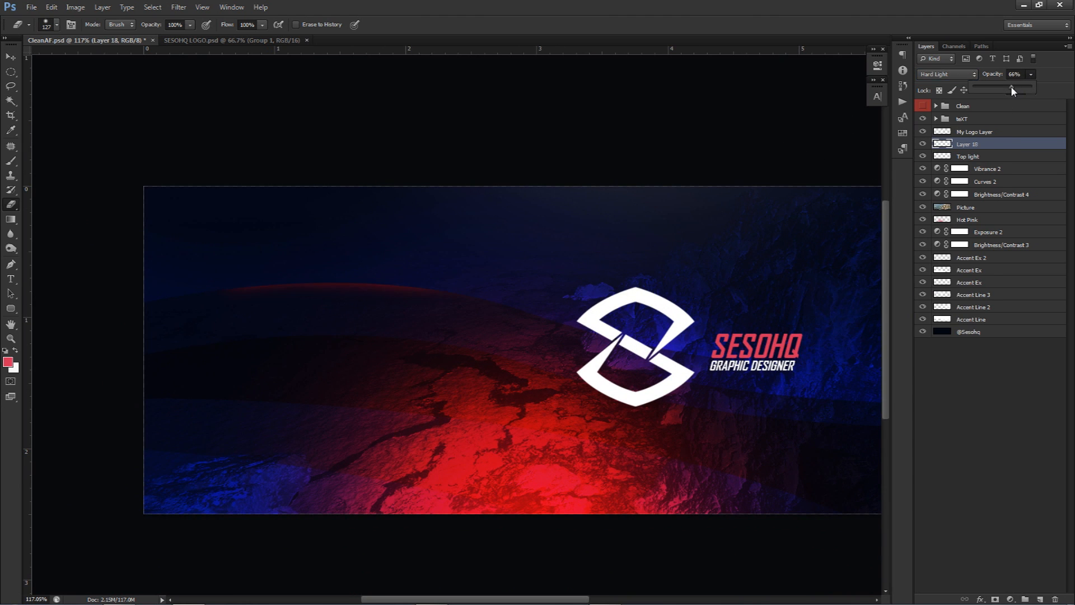
left_click(628, 269)
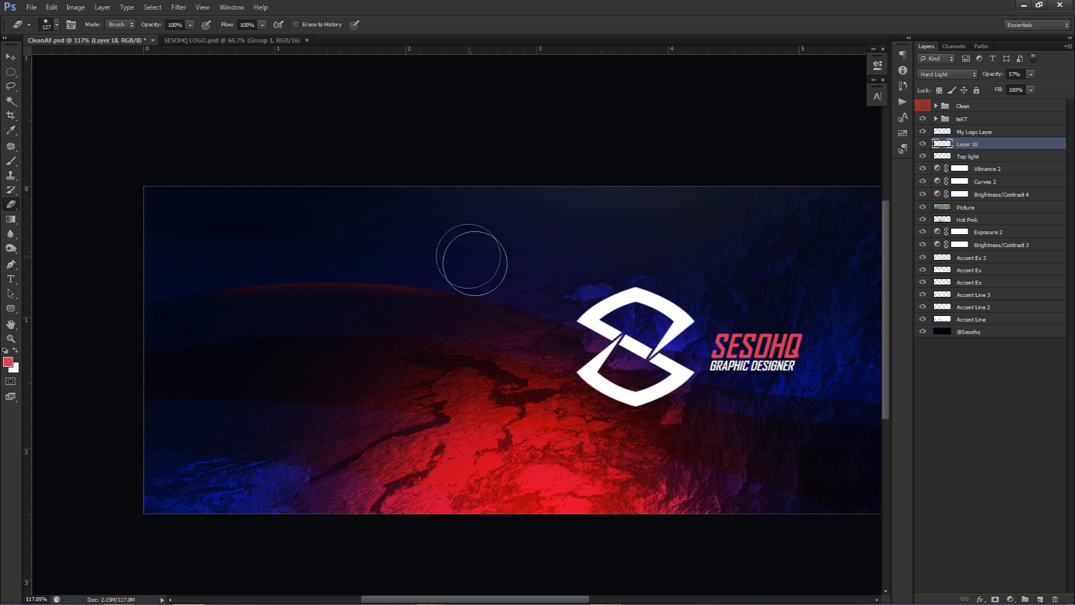
scroll(442, 272, "down", 3)
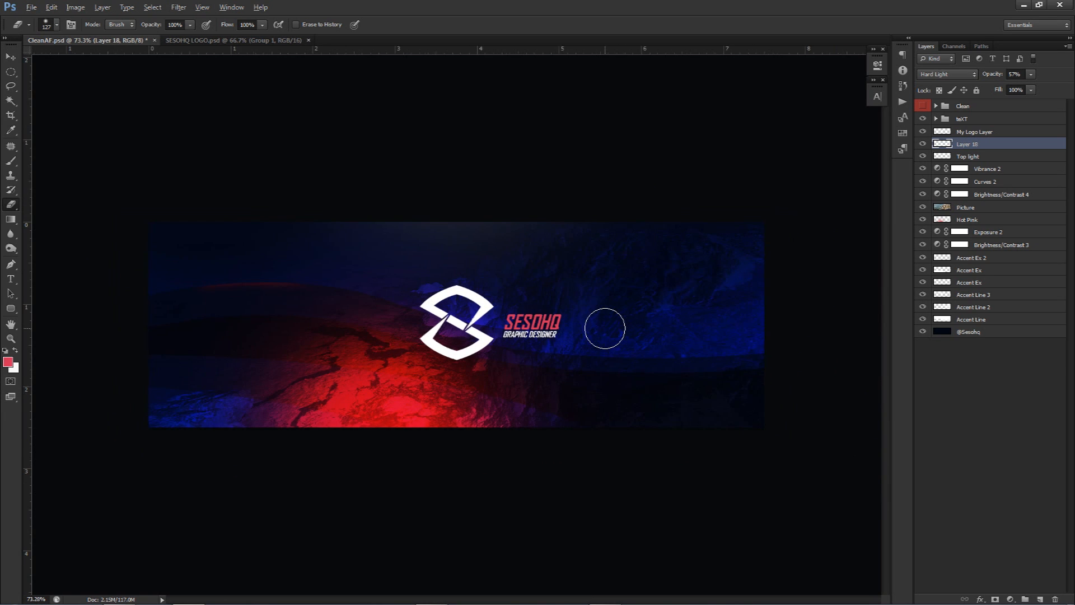
Step: Trace the right-hand accent's curved edge with a closed pen path covering the area above it, and convert it to a selection
key("p")
scroll(804, 365, "up", 2)
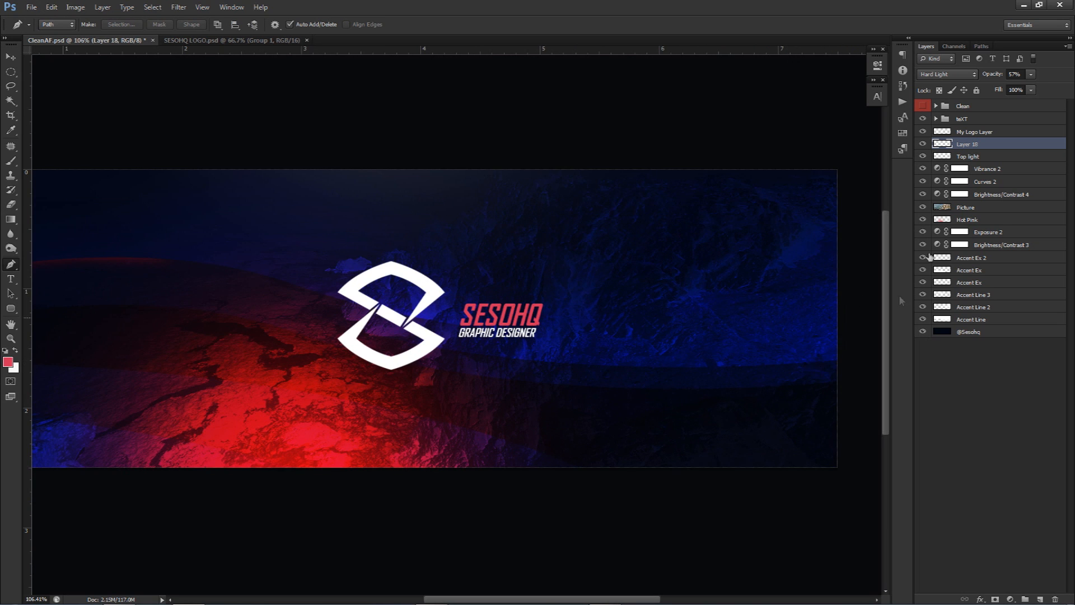
left_click(837, 360)
left_click_drag(567, 363, 703, 375)
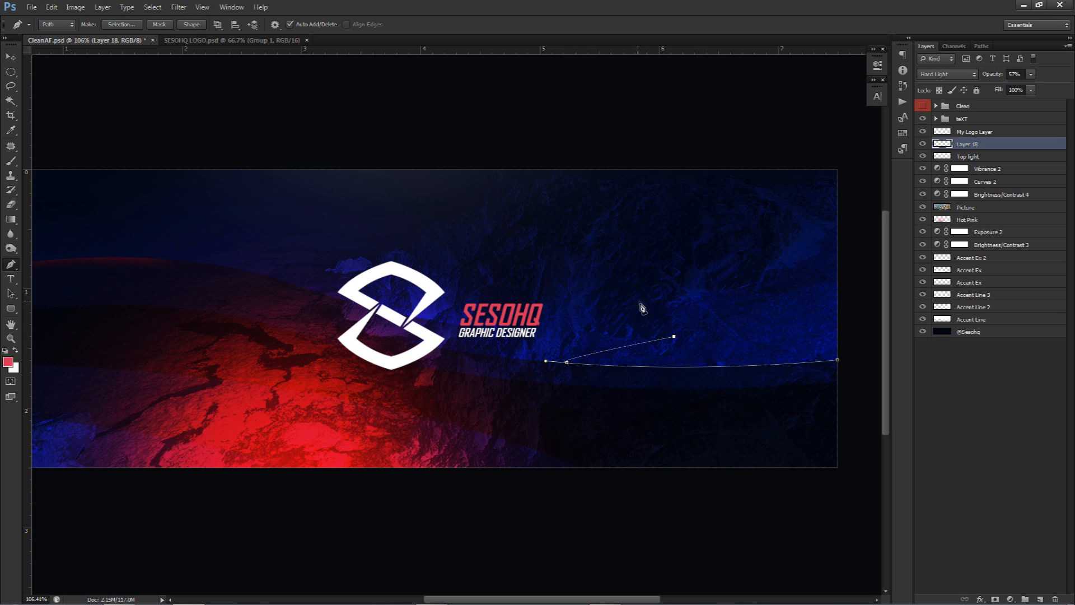
left_click(657, 283)
left_click(837, 361)
right_click(796, 345)
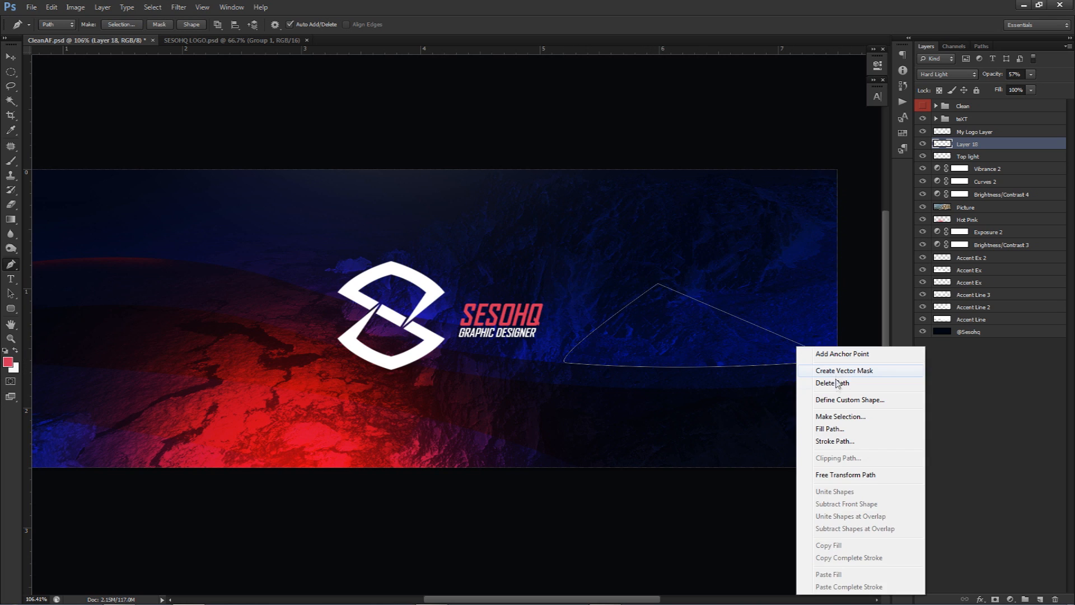
left_click(822, 415)
left_click(594, 177)
Step: Brush a soft pinkish-red highlight along the selection's curved lower edge, deselect, and soften its inner end with the Eraser
key("b")
mouse_move(565, 377)
left_mouse_down()
mouse_move(694, 384)
mouse_move(831, 370)
mouse_move(652, 379)
left_mouse_up()
key("ctrl+d")
key("v")
key("e")
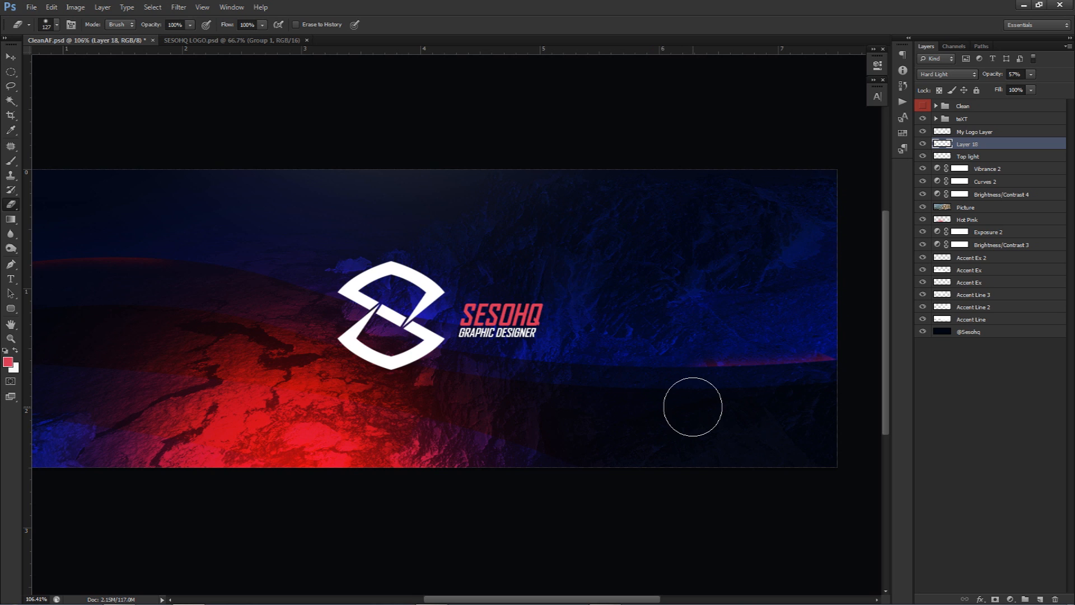
key("v")
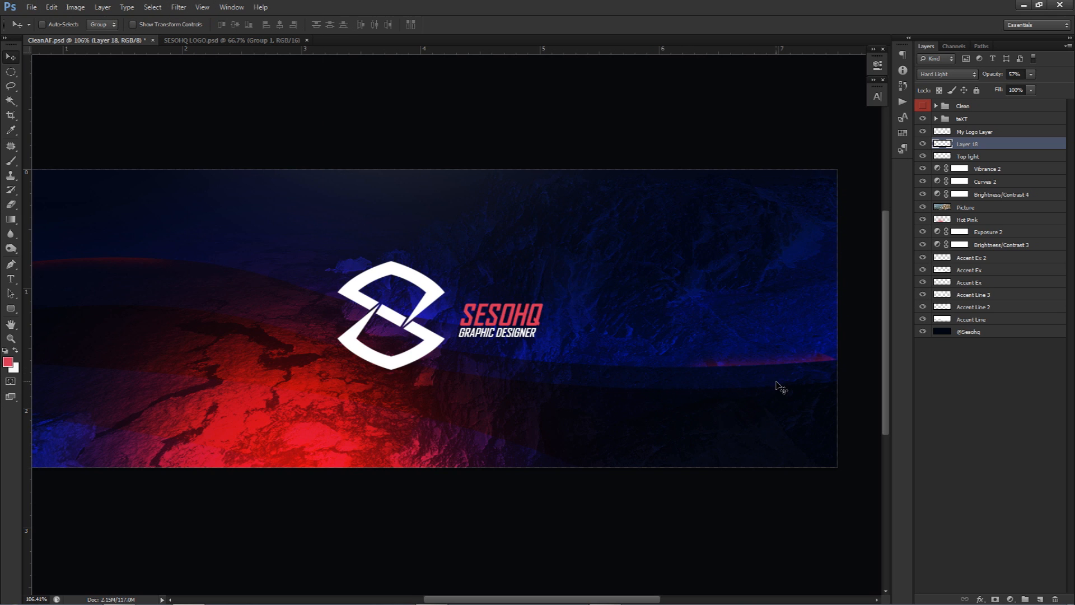
left_click_drag(772, 378, 772, 383)
key("e")
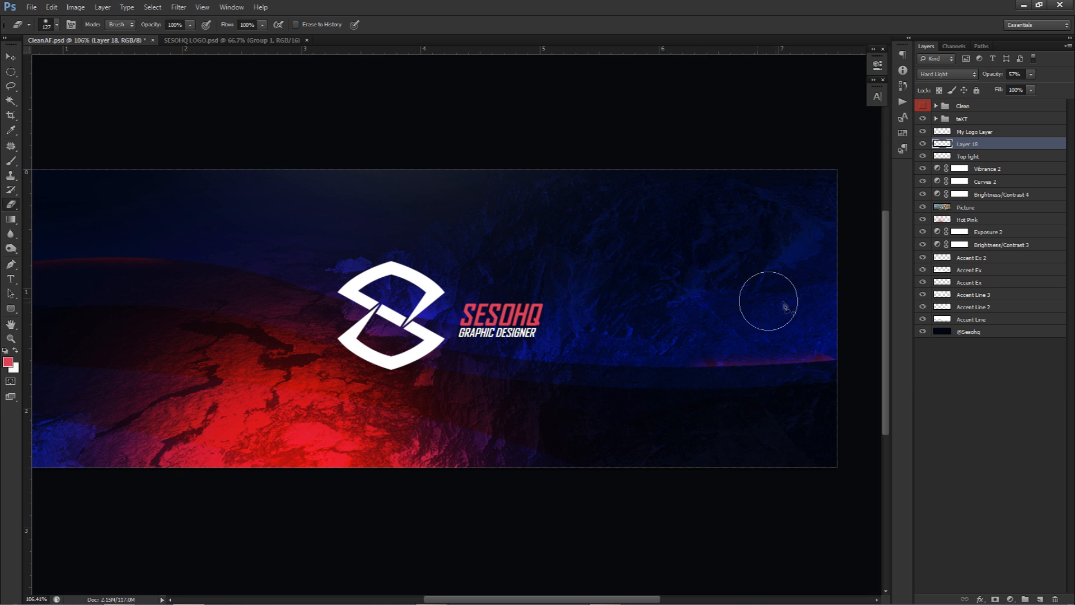
Step: Draw a closed pen path around the right-hand highlight and convert it to a selection
key("p")
left_click(799, 298)
left_click_drag(602, 323, 603, 333)
left_click_drag(639, 412, 664, 434)
left_click_drag(781, 449, 849, 444)
left_click_drag(873, 435, 882, 408)
left_click(799, 297)
right_click(795, 319)
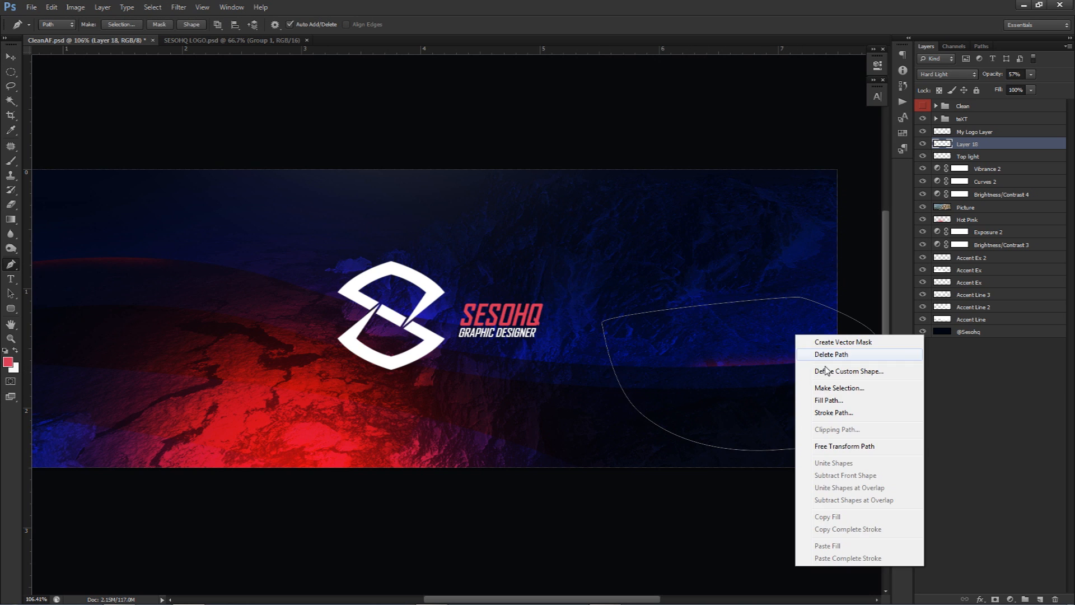
left_click(826, 386)
left_click(596, 177)
Step: Cut the selected highlight onto its own layer and move it down onto the right-hand accent band's lower edge
key("m")
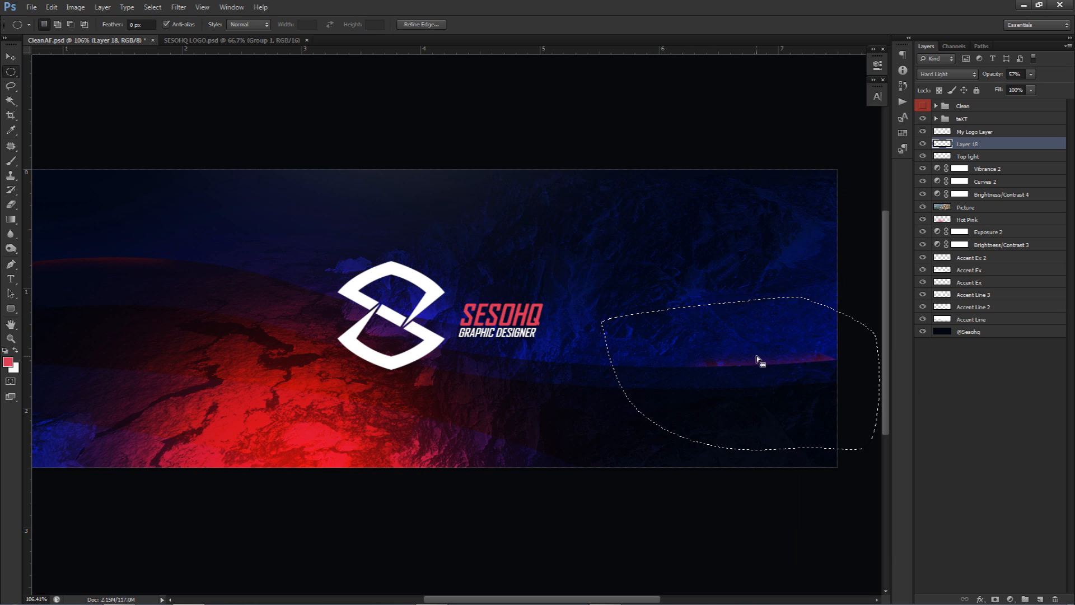
right_click(758, 357)
left_click(799, 459)
key("v")
left_click_drag(794, 354, 792, 367)
key("e")
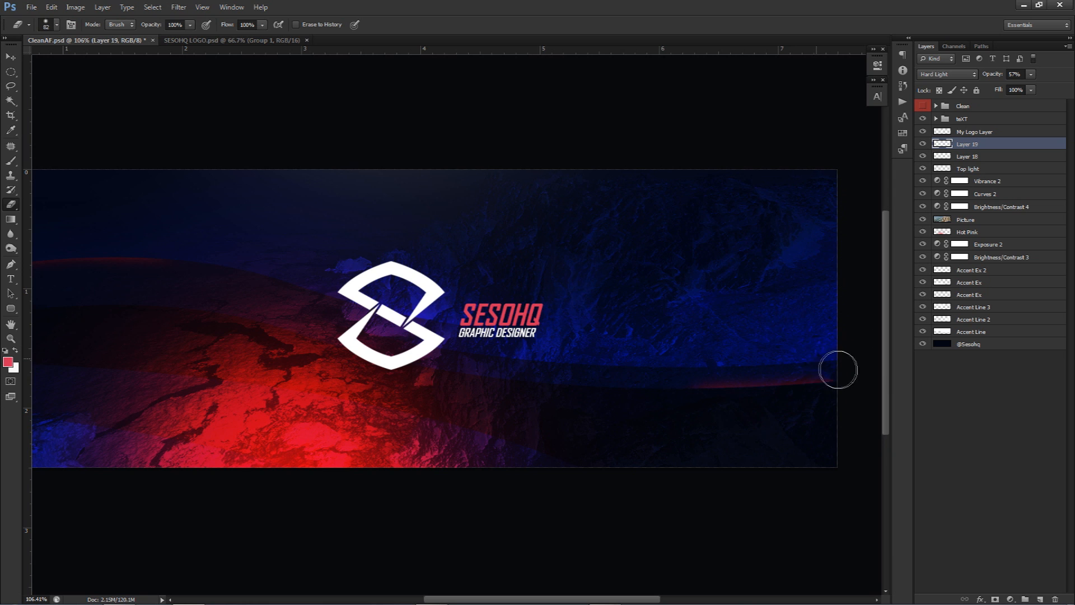
key("v")
scroll(760, 329, "down", 2)
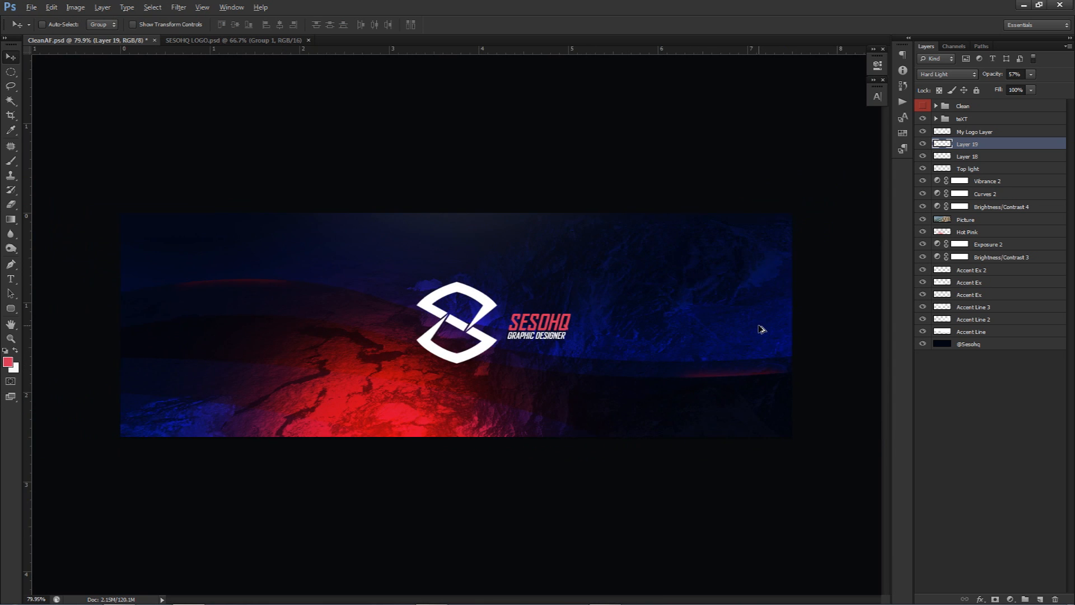
scroll(760, 329, "down", 1)
scroll(756, 333, "up", 1)
Step: On a new layer above My Logo Layer, stamp white halftone dots with an 820 px brush around the header's upper corners and lower-left edge
key("alt+bracketright")
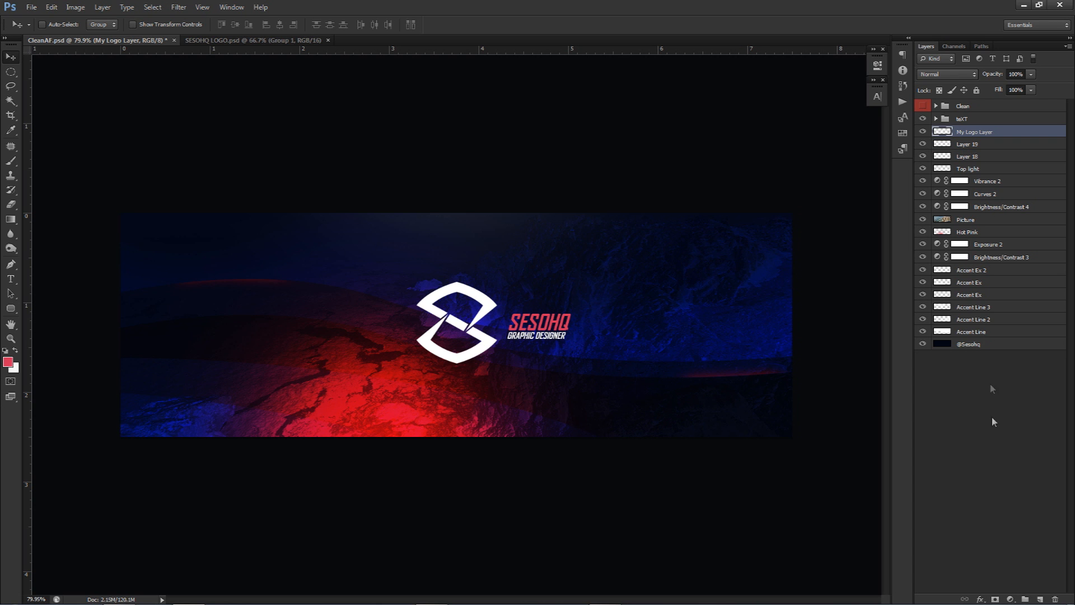
left_click(1040, 599)
key("b")
right_click(620, 318)
left_click(912, 396)
left_click_drag(641, 267, 524, 260)
left_click_drag(467, 309, 459, 309)
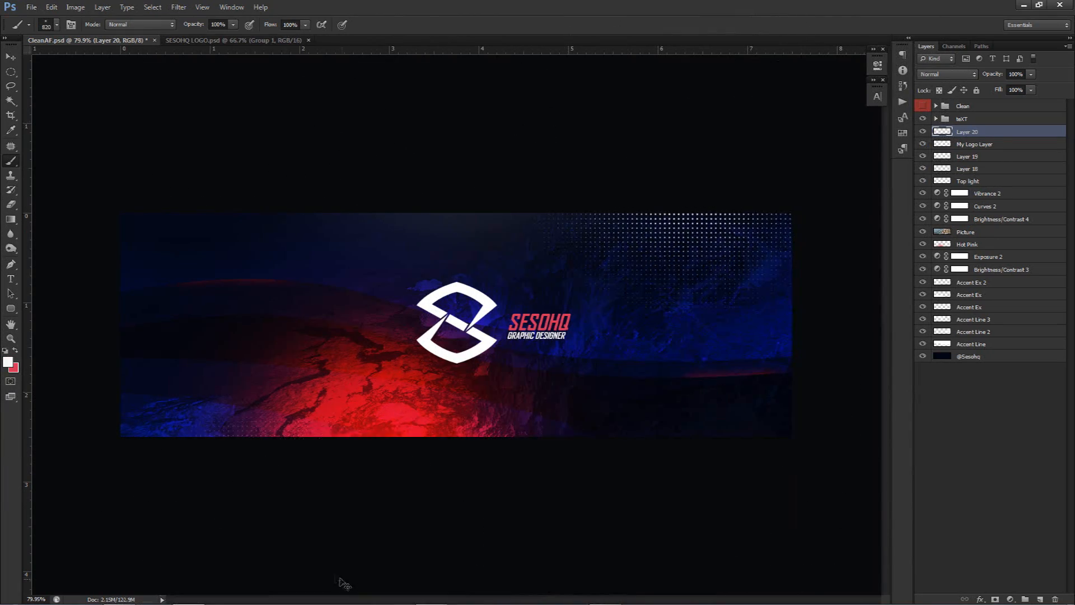
left_click(332, 556)
left_click(269, 95)
Step: Try Overlay blending on the halftone dot layer and return it to Normal
left_click(946, 74)
left_click(934, 222)
left_click(946, 74)
left_click(941, 83)
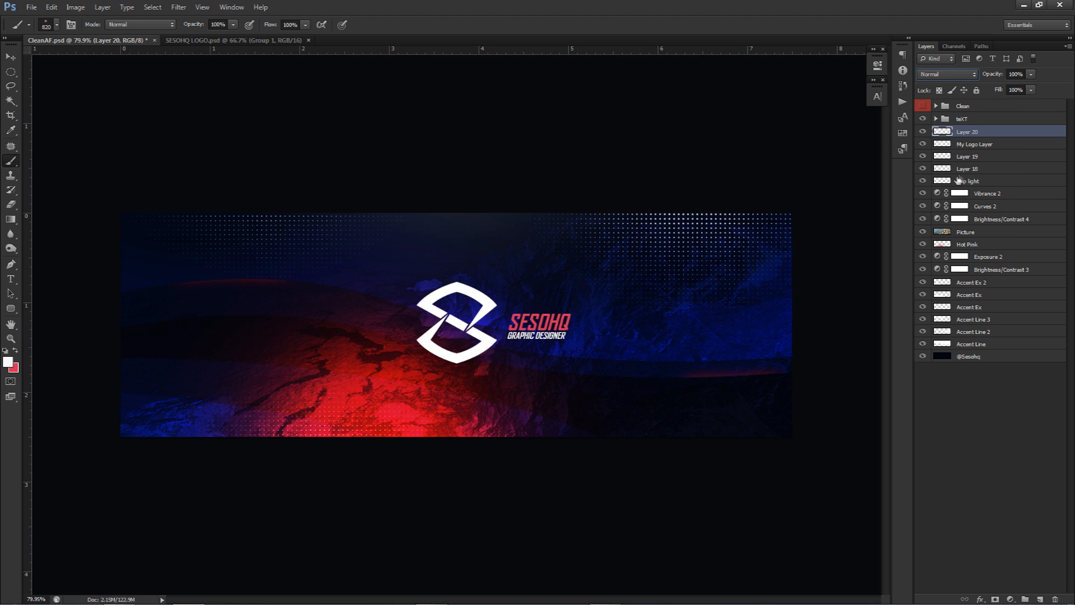
Step: Rename the halftone dot layer as Texture
double_click(968, 132)
type("Texture")
key("Return")
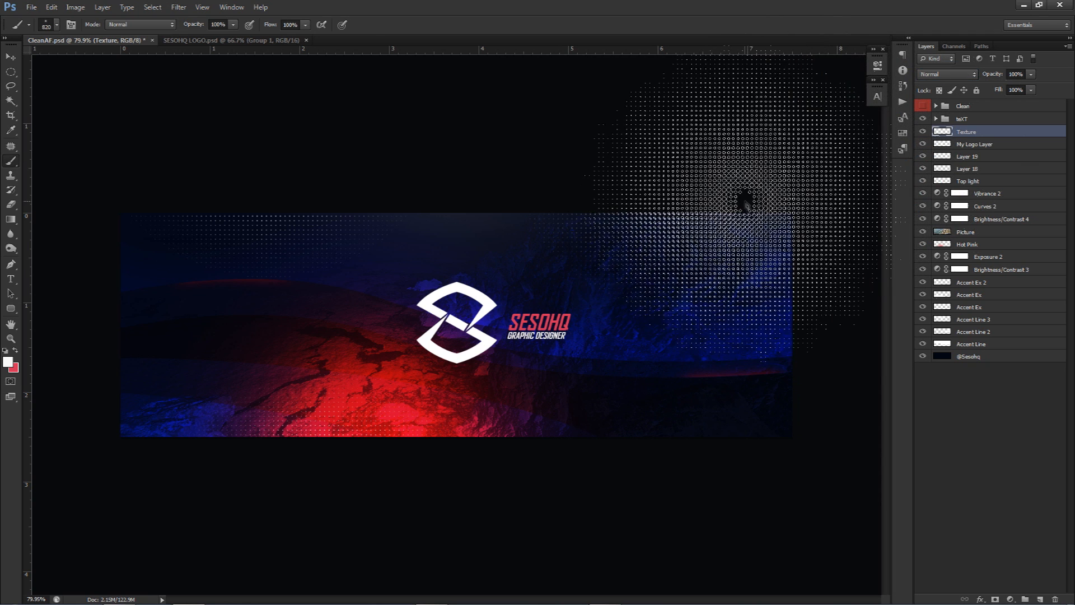
Step: Draw a zigzag pen path through the Texture layer's dots from above the header's upper-right area to its lower-left edge
key("p")
left_click(759, 190)
left_click(575, 321)
left_click(331, 196)
left_click(233, 270)
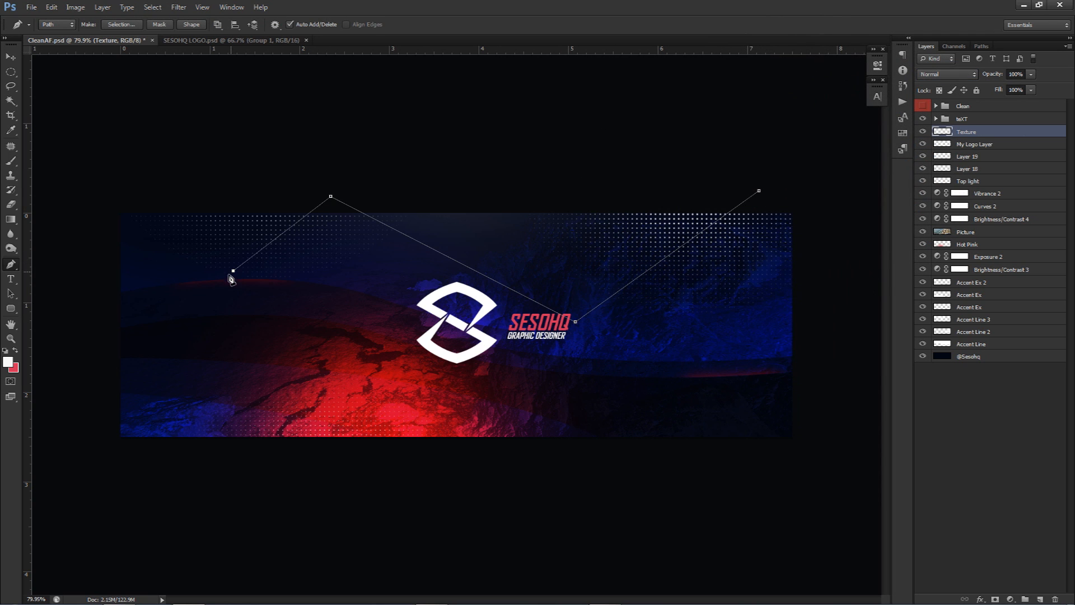
left_click(198, 380)
left_click(373, 422)
key("ctrl+z")
left_click(290, 396)
left_click_drag(245, 443, 236, 443)
key("ctrl+z")
left_click(272, 430)
Step: Close the zigzag path around the outside of the header's left and upper edges and convert it to a selection
left_click(88, 451)
left_click_drag(53, 276, 66, 251)
left_click_drag(96, 197, 116, 179)
left_click_drag(180, 146, 228, 132)
left_click_drag(536, 130, 687, 140)
left_click_drag(722, 150, 727, 151)
left_click(758, 191)
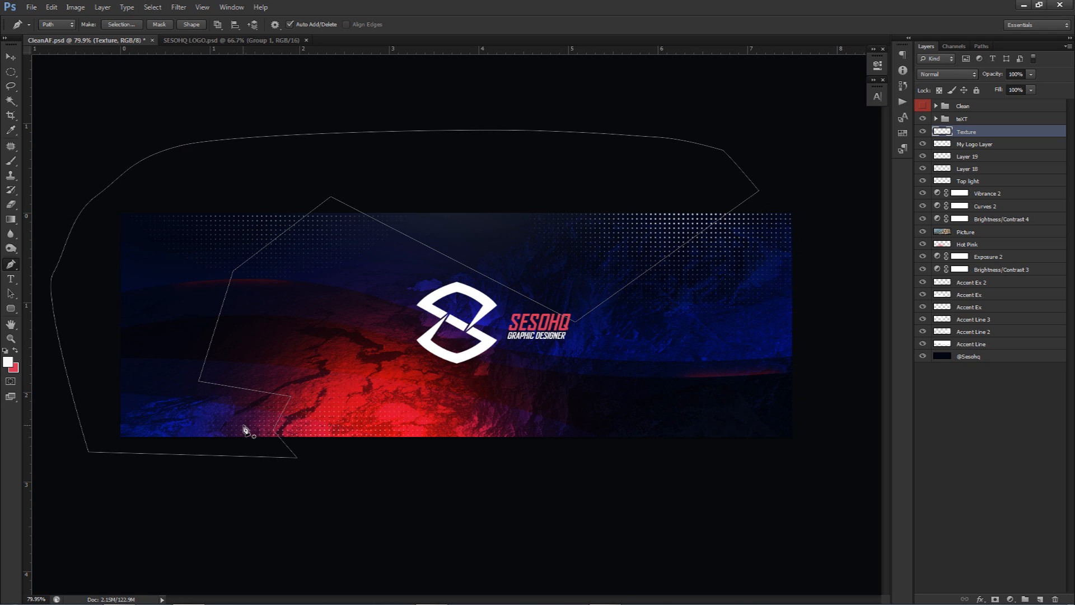
right_click(531, 235)
left_click(576, 284)
left_click(601, 178)
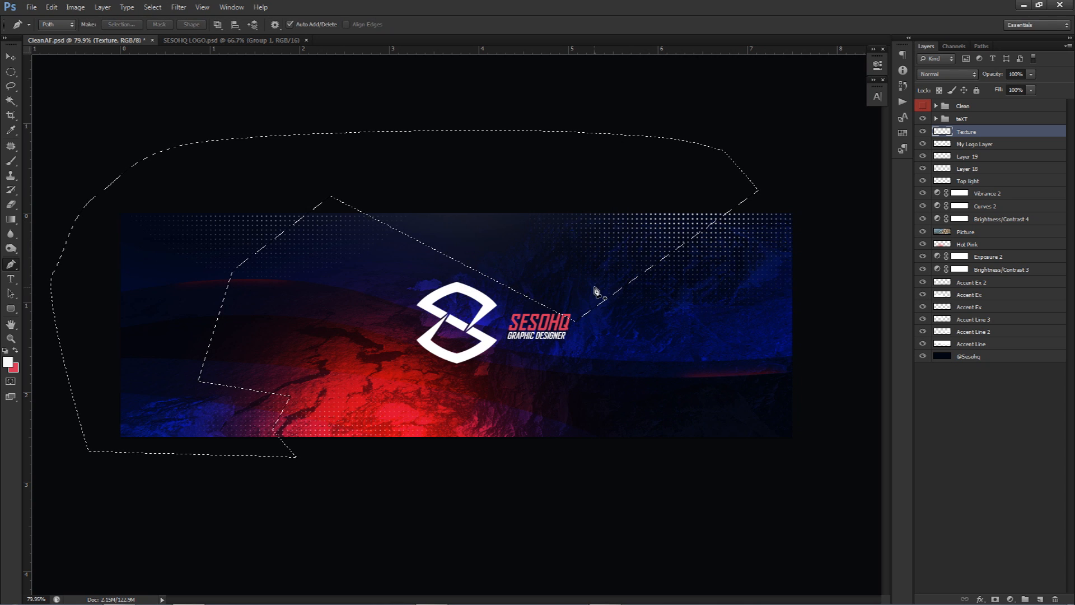
Step: Cut the selected halftone dots onto their own layer above Texture and check the split by toggling layer visibility
key("m")
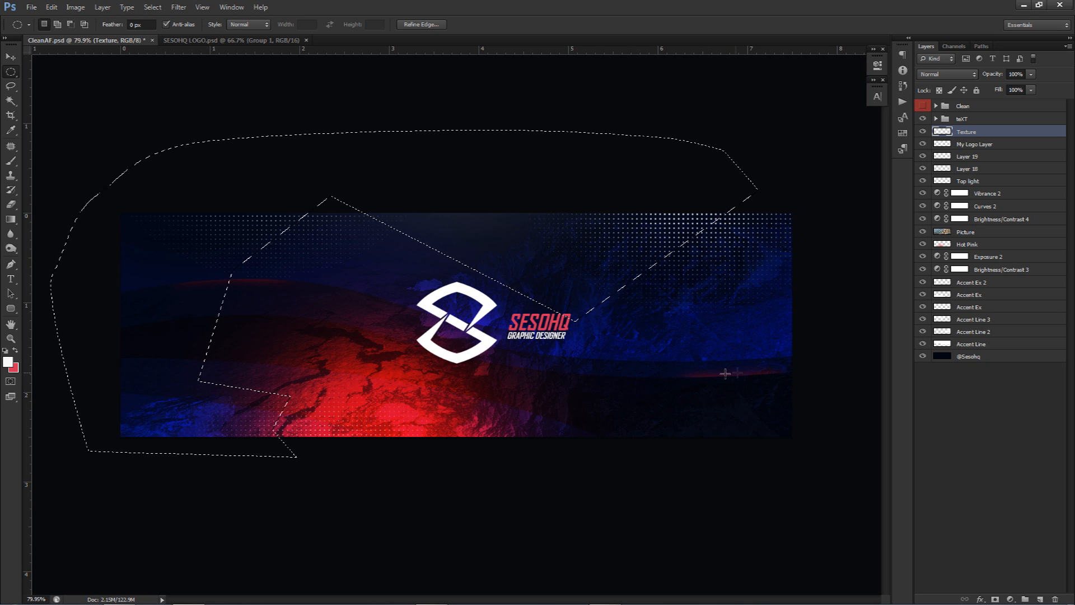
right_click(526, 252)
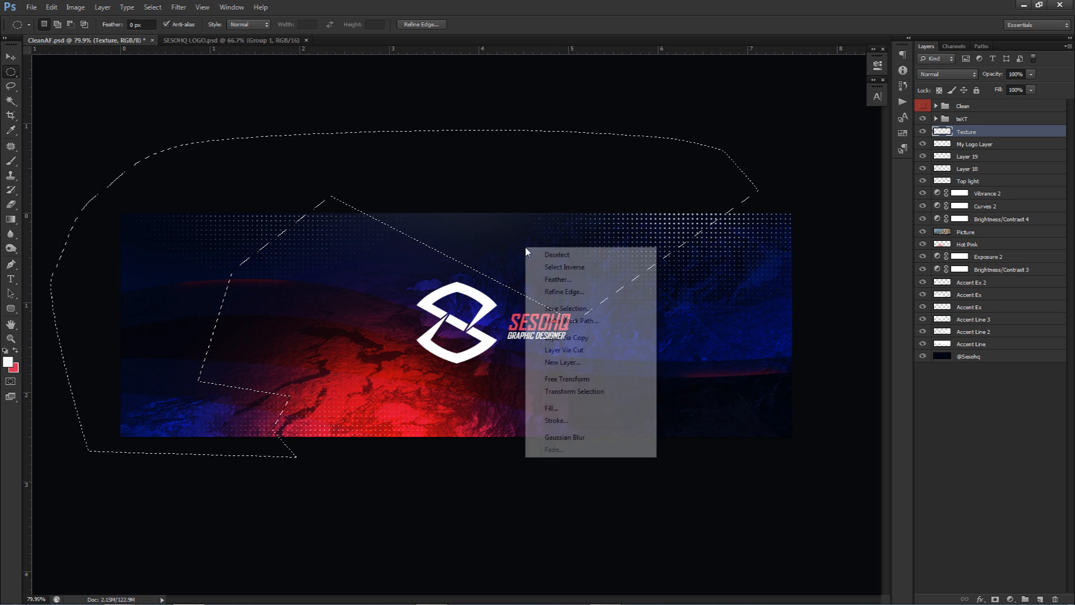
left_click(565, 337)
left_click(922, 145)
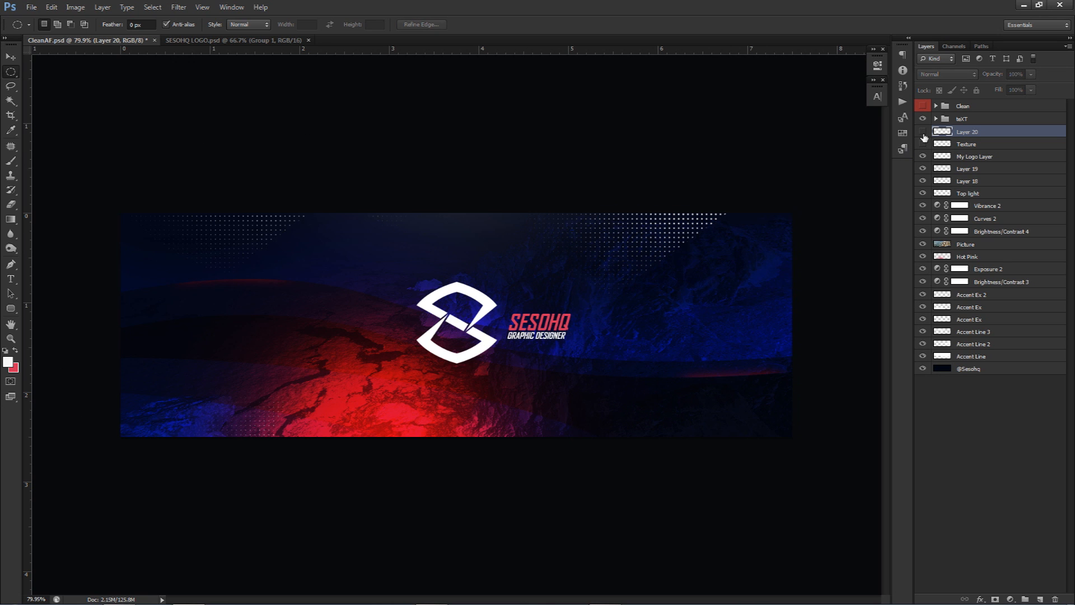
left_click(923, 144)
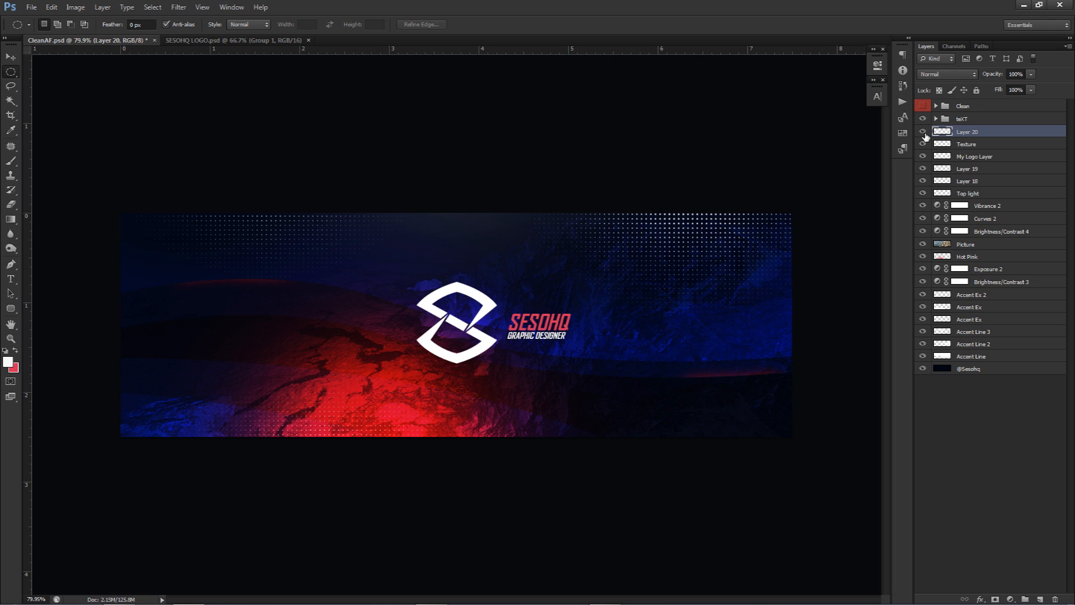
Step: Compare blend modes for the cut-out dot layer and set it to Color Burn
left_click(946, 74)
left_click(938, 221)
scroll(949, 79, "up", 5)
scroll(949, 81, "down", 3)
scroll(949, 81, "up", 3)
Step: Set the Texture layer to 73% opacity and blend it using Overlay
left_click(996, 144)
left_click(1030, 75)
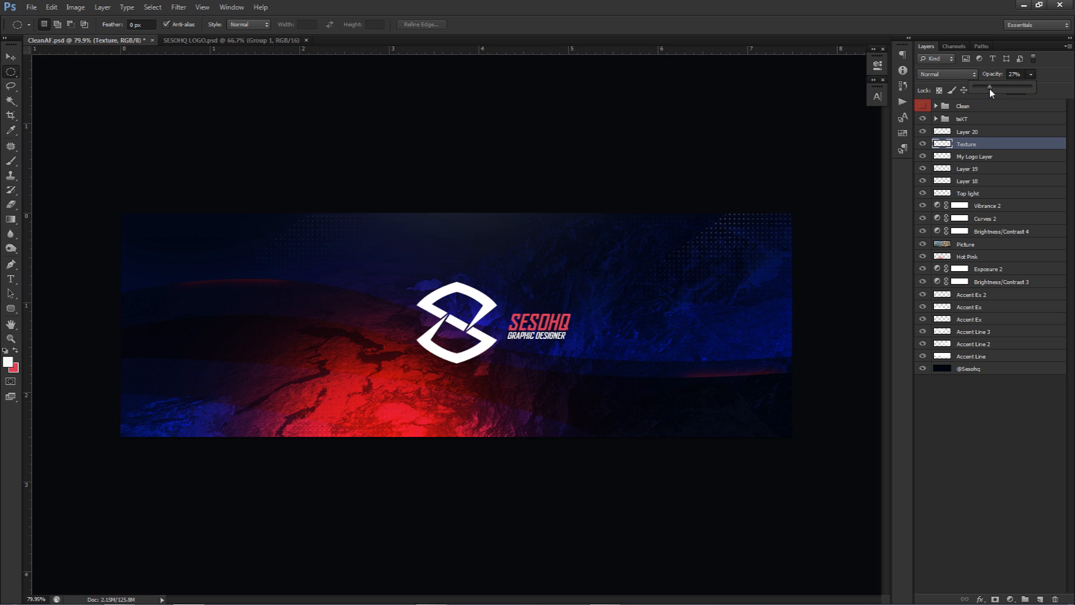
left_click_drag(1012, 90, 1018, 89)
left_click(951, 74)
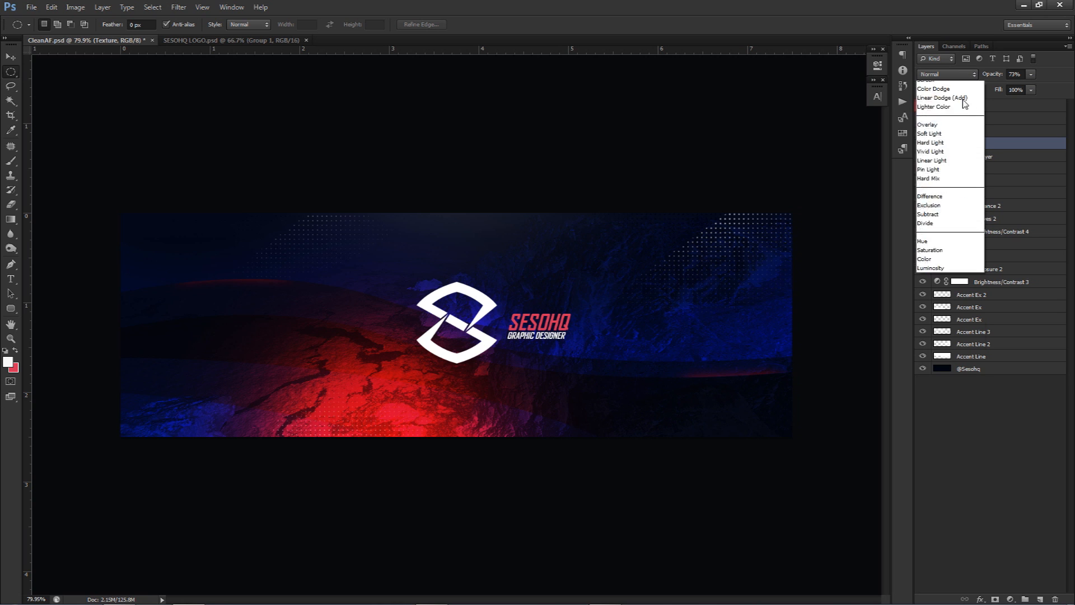
left_click(952, 216)
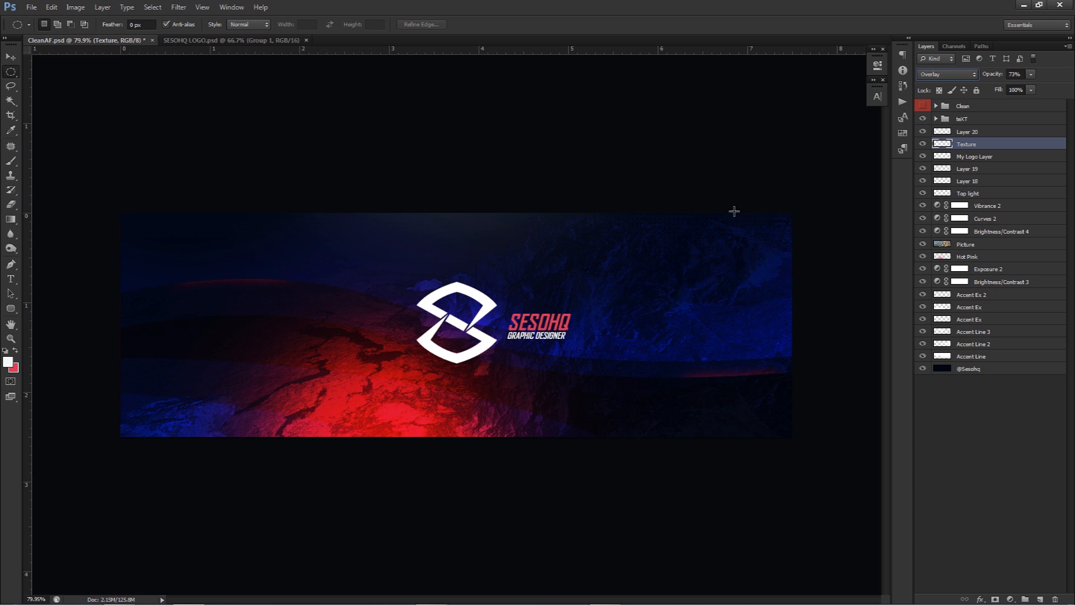
Step: Add the text SIMPLSITIC beside the logo in Nexa Bold at 1.5 pt
key("v")
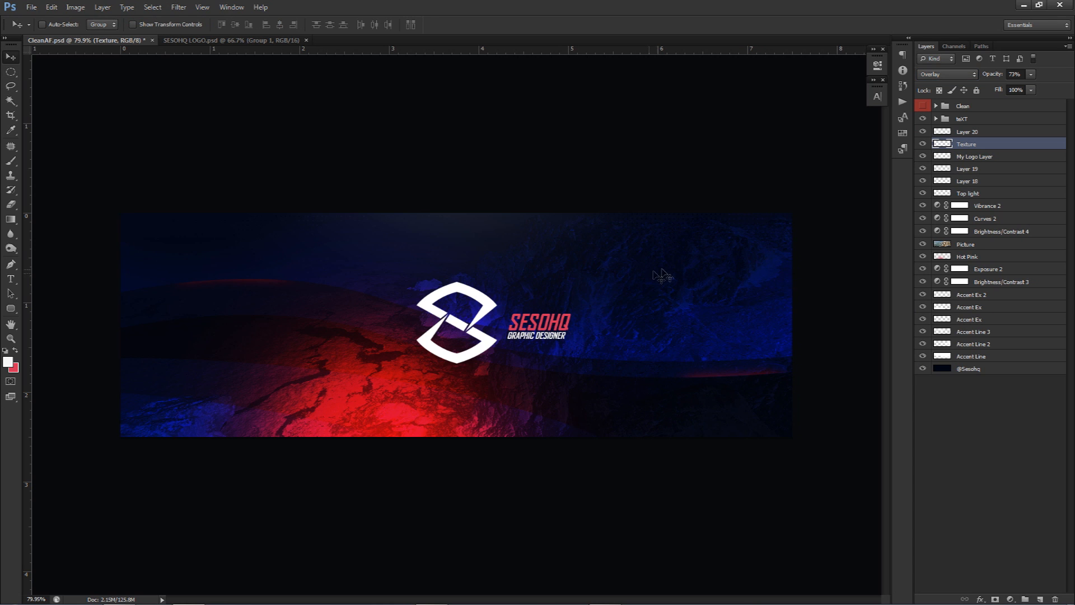
key("t")
left_click(623, 330)
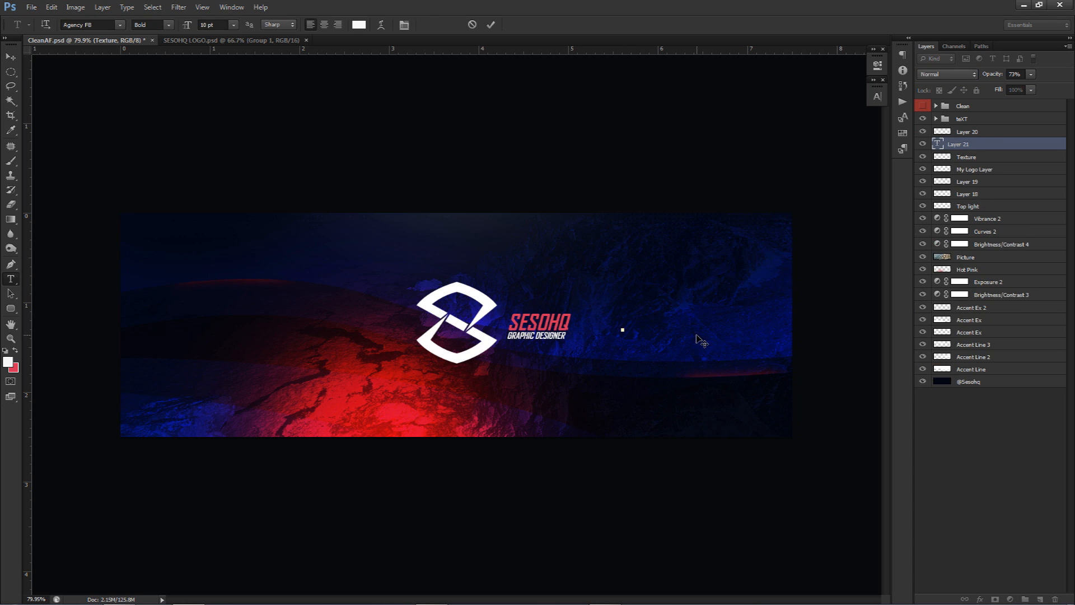
type("SESOHQ TIC")
key("ctrl+a")
left_click(877, 96)
left_click(778, 104)
type("Nexa Bold")
key("Return")
left_click(776, 119)
type("1.5")
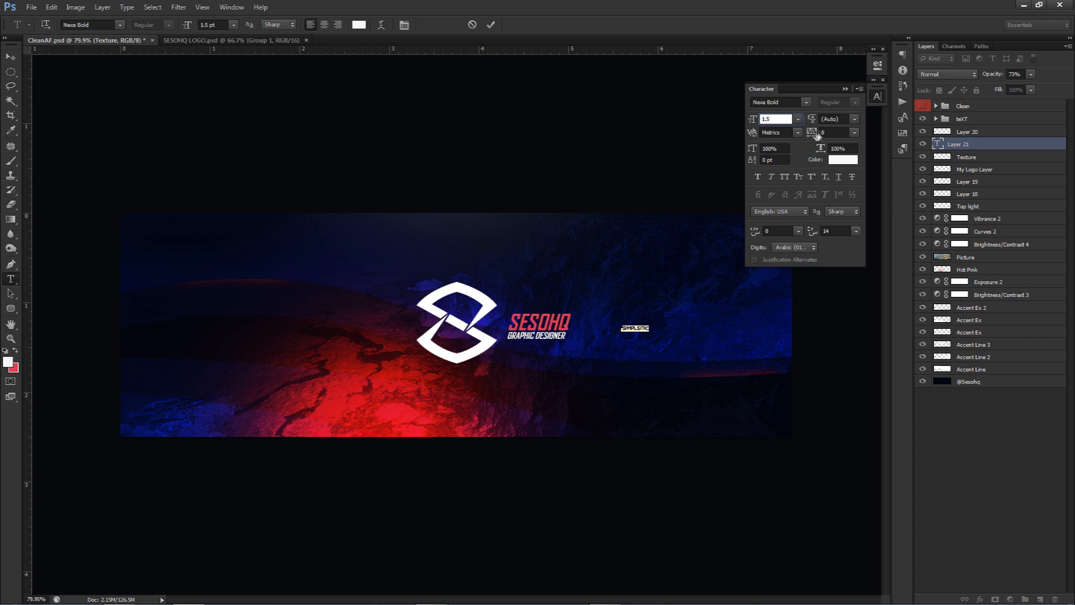
Step: Set the SIMPLSITIC text's tracking to 5300 and reposition the spread-out letters across the header
left_click_drag(817, 134, 482, 46)
left_click(491, 25)
key("v")
left_click_drag(700, 332, 415, 334)
left_click_drag(815, 136, 837, 135)
left_click_drag(577, 278, 562, 279)
Step: Blend the SIMPLSITIC text layer using Overlay and close the character settings
left_click(946, 75)
left_click(946, 223)
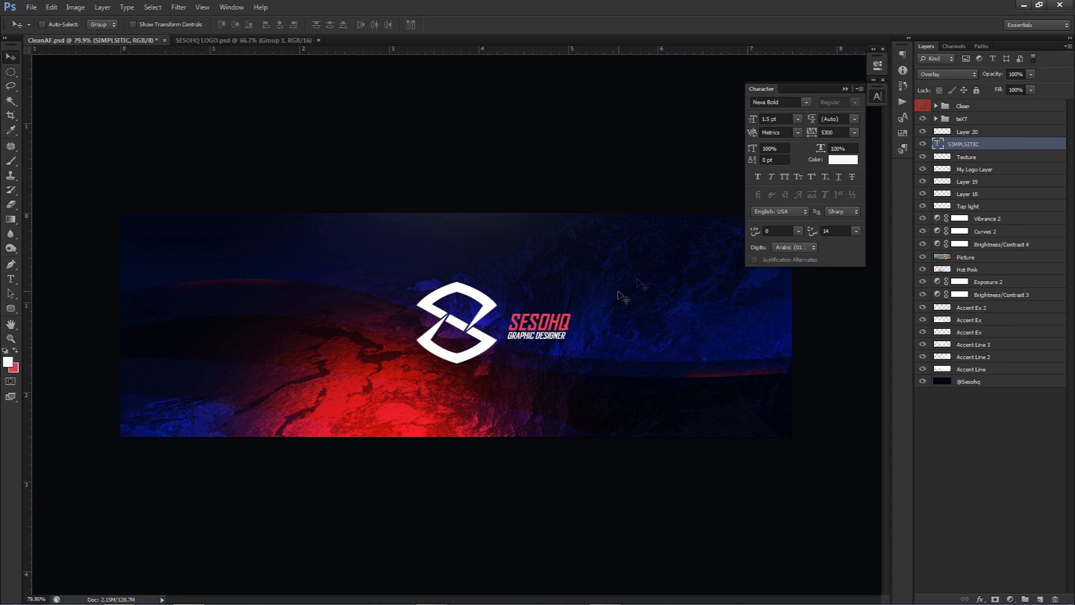
left_click(877, 96)
key("ctrl+semicolon")
key("ctrl+semicolon")
scroll(657, 364, "down", 1)
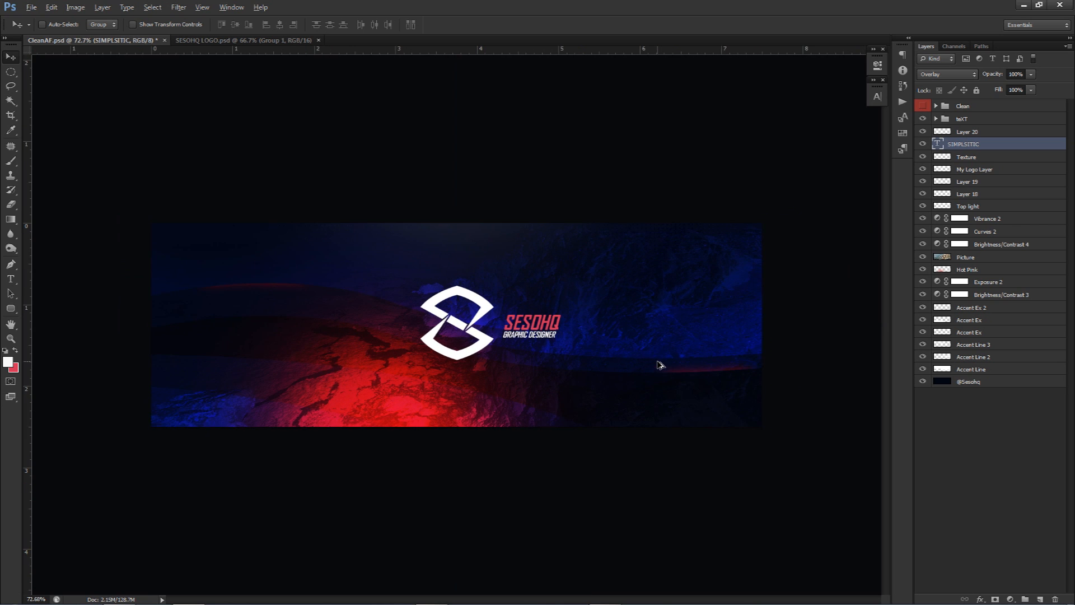
scroll(658, 364, "up", 1)
Step: Add a new layer above the cut-out halftone dot layer
left_click(953, 132)
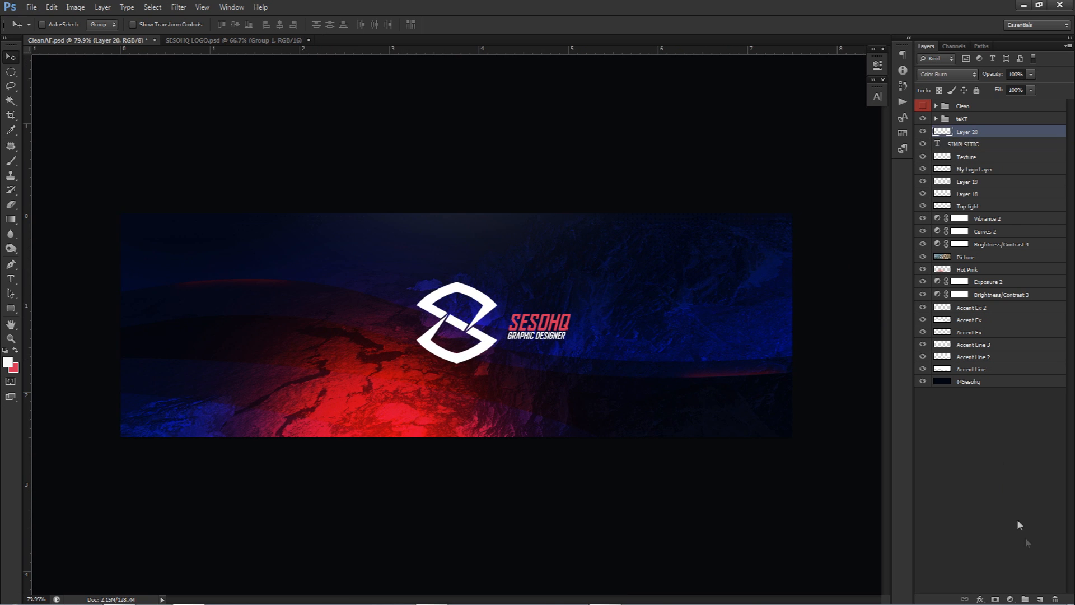
left_click(1040, 599)
key("m")
left_click_drag(89, 423, 255, 464)
left_click_drag(368, 474, 528, 478)
key("ctrl+d")
Step: Select a thin rectangle along the header's full bottom edge with the Rectangular Marquee, fill it white, and deselect
right_click(14, 72)
left_click(48, 72)
left_click_drag(102, 430, 857, 455)
left_click_drag(102, 423, 918, 465)
key("alt+BackSpace")
key("ctrl+d")
key("v")
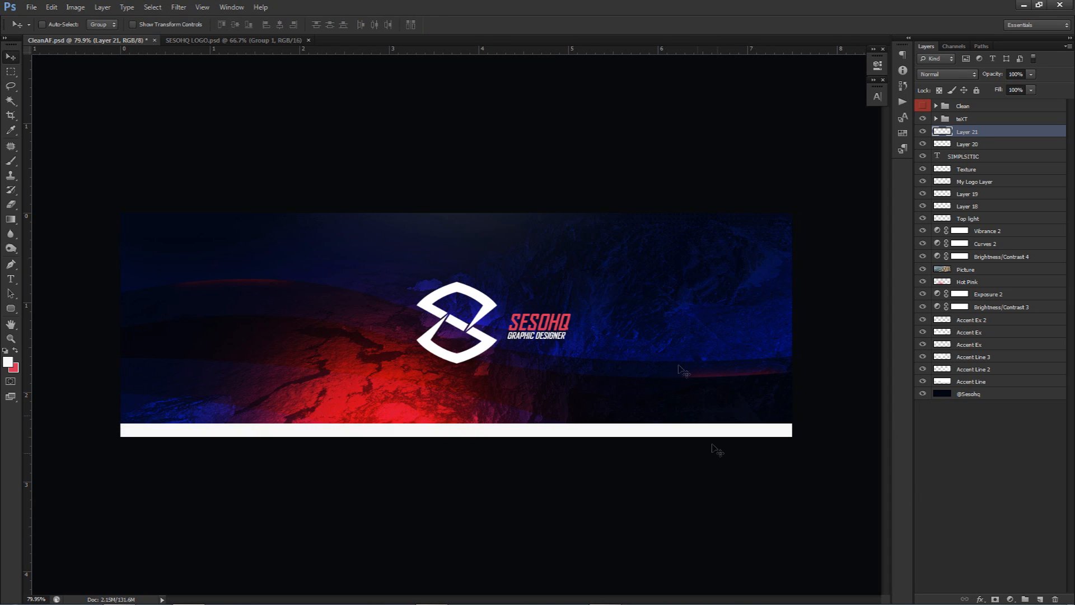
Step: Try a softer blend on the white strip's layer and set it to Overlay
left_click(946, 74)
left_click(946, 211)
left_click(958, 230)
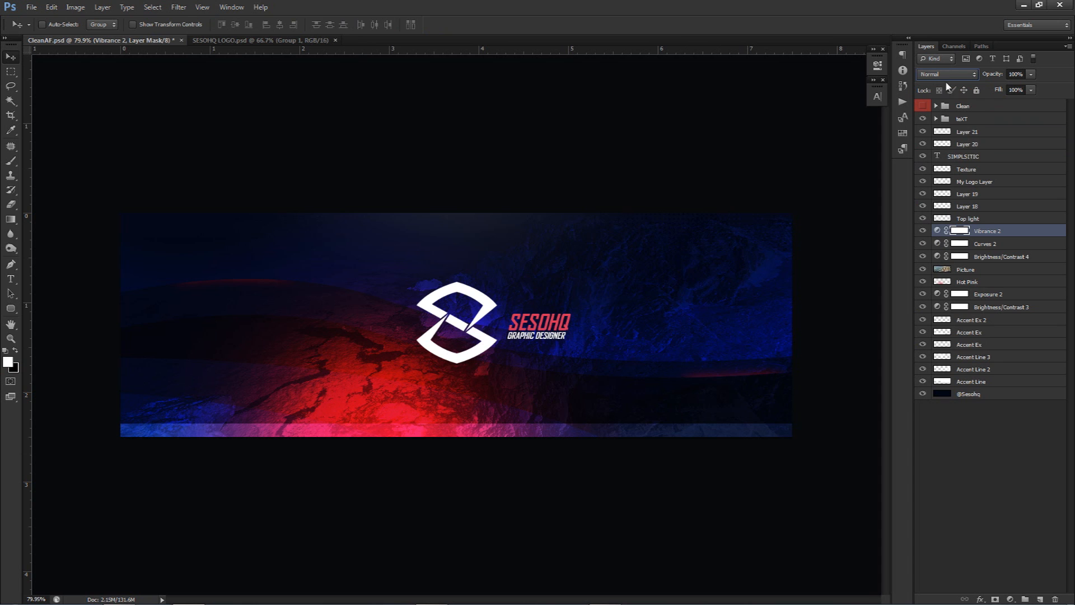
left_click(966, 132)
left_click(946, 74)
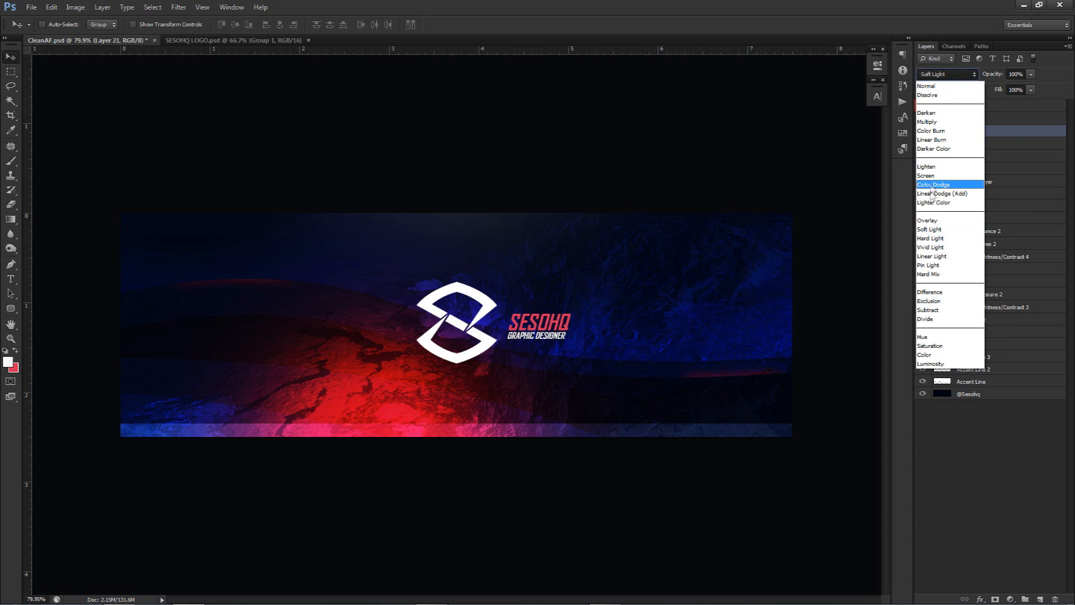
left_click(927, 220)
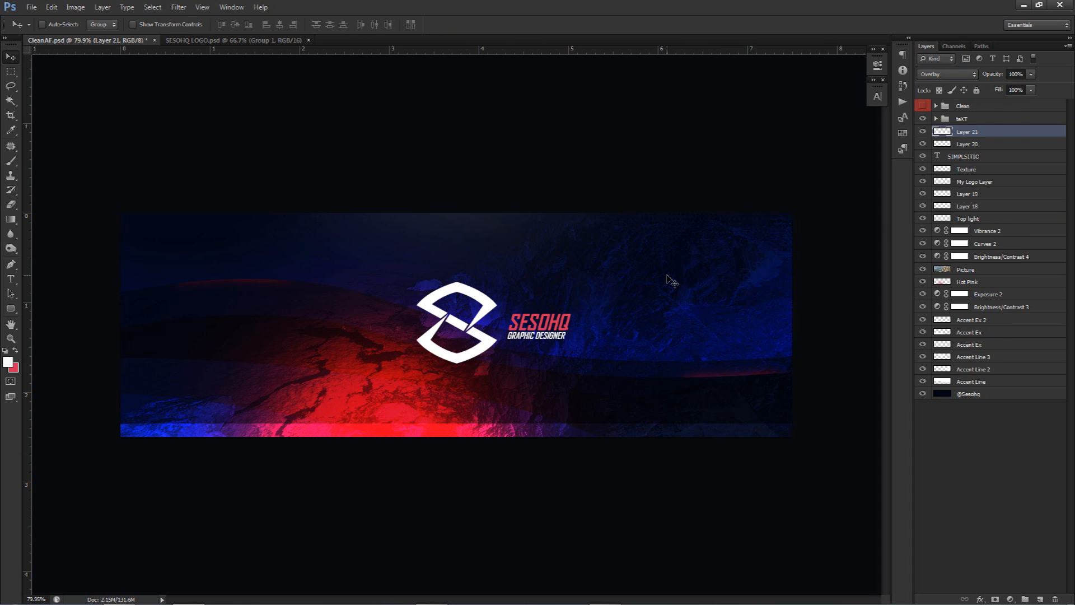
Step: Nudge the strip down until only a thin line remains along the header's bottom edge
key("Down")
key("Down")
key("Down")
key("Down")
key("Down")
key("Down")
key("Down")
key("Down")
key("Down")
key("Down")
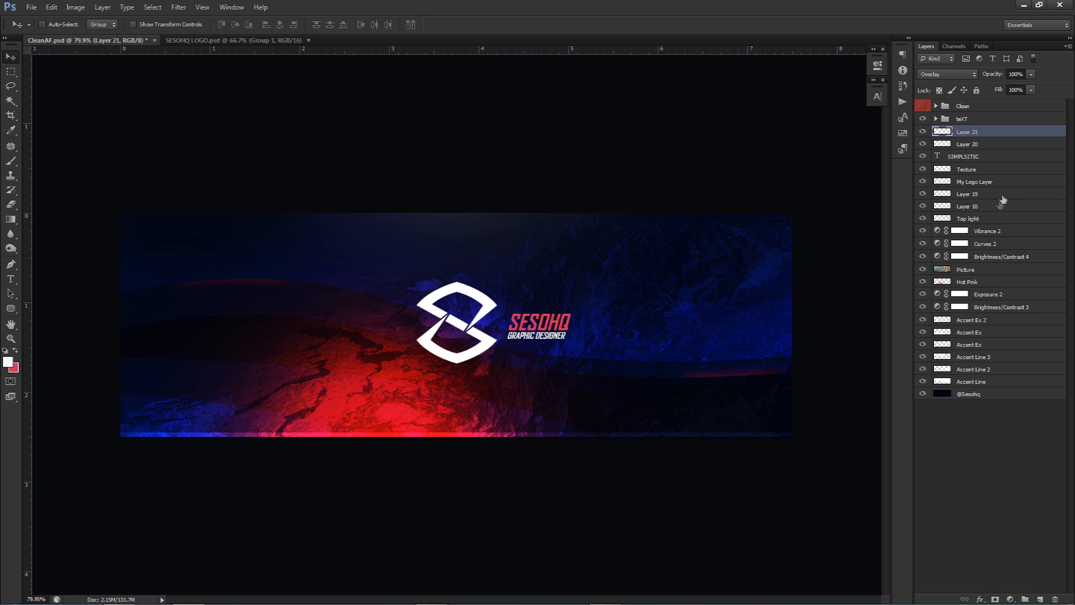
Step: Add a Brightness/Contrast adjustment above the white strip's layer with brightness -11 and contrast 62
left_click(1010, 598)
left_click(996, 394)
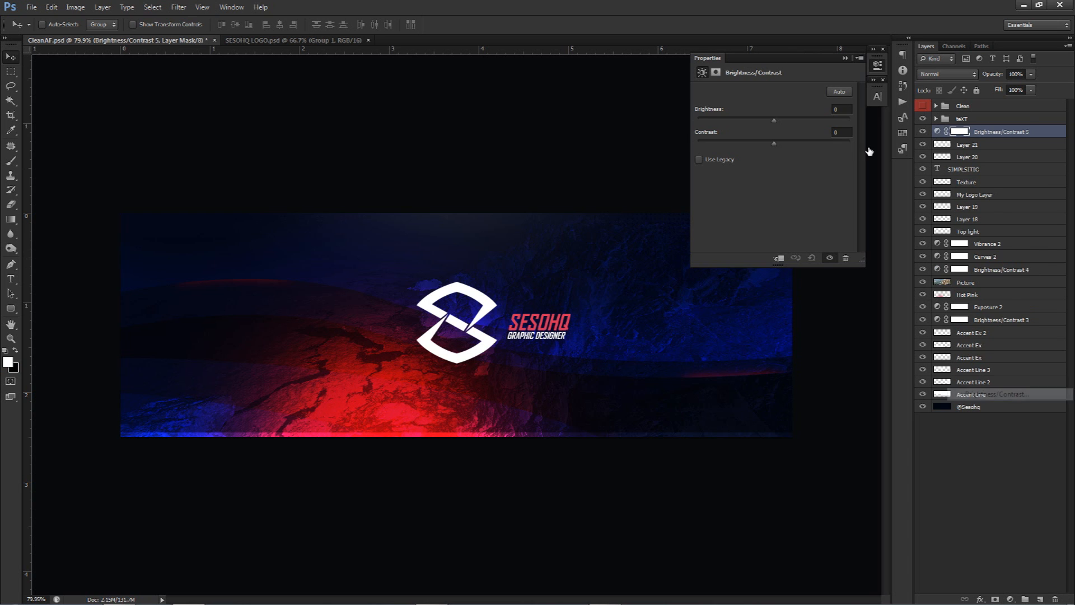
left_click_drag(767, 120, 801, 144)
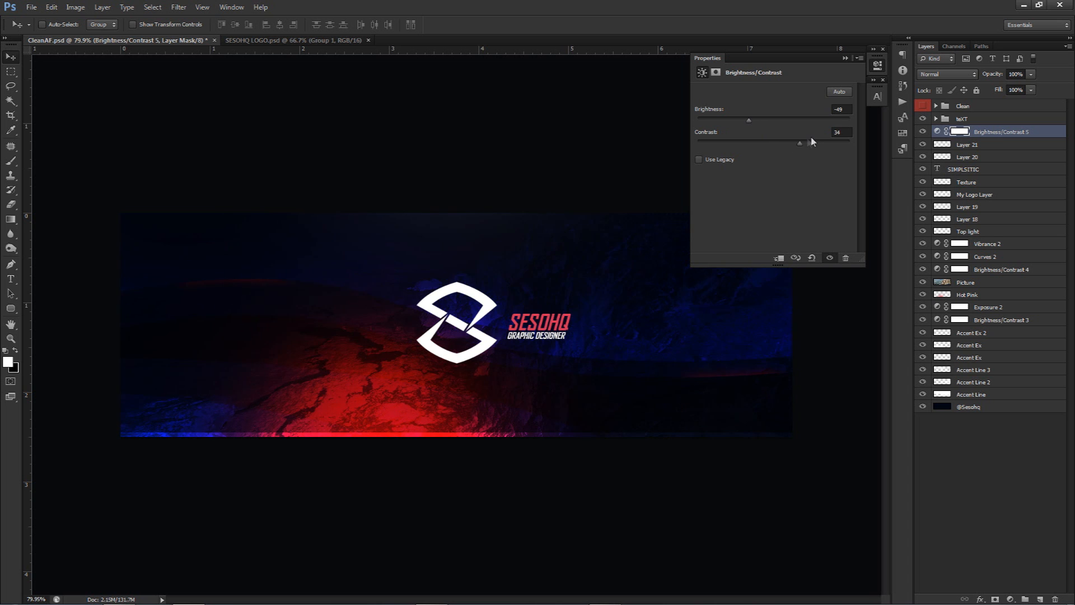
mouse_move(748, 120)
left_mouse_down()
mouse_move(784, 116)
mouse_move(768, 120)
left_mouse_up()
Step: Add a Hue/Saturation adjustment above the new Brightness/Contrast layer and set its hue to -3
left_click(1010, 598)
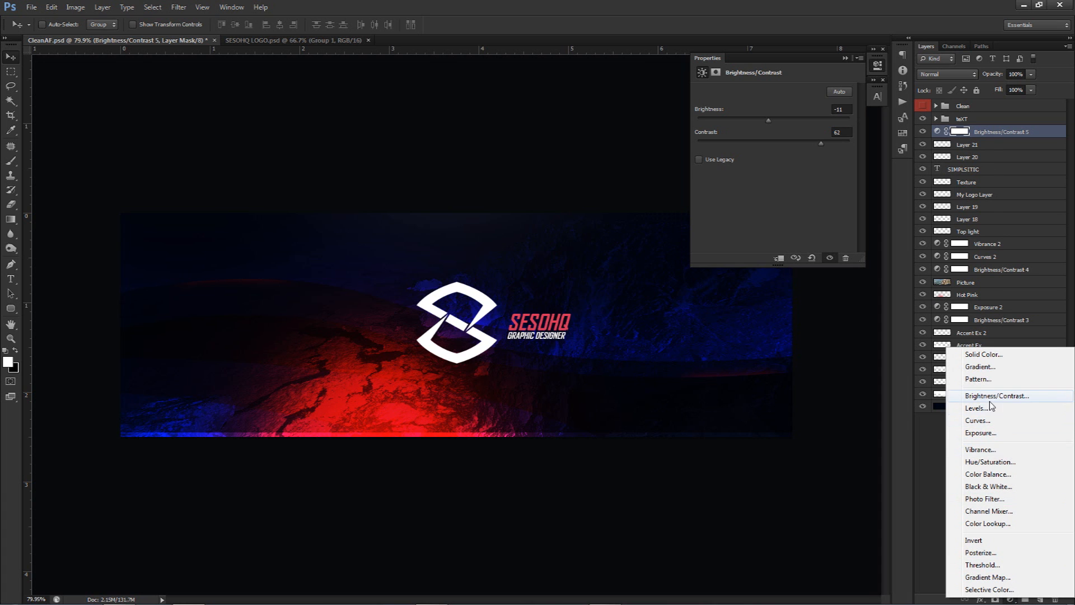
left_click(977, 461)
mouse_move(774, 133)
left_mouse_down()
mouse_move(758, 134)
mouse_move(772, 134)
left_mouse_up()
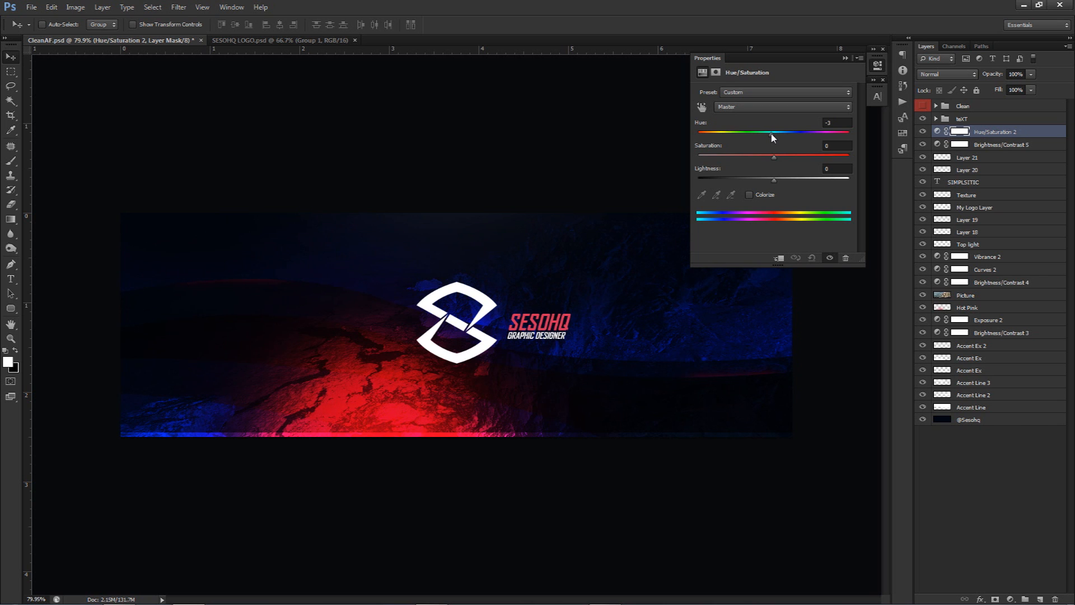
Step: Erase the Hue/Saturation mask with a soft 494 px eraser at the header's lower left, right of the text and above the logo
left_click(957, 133)
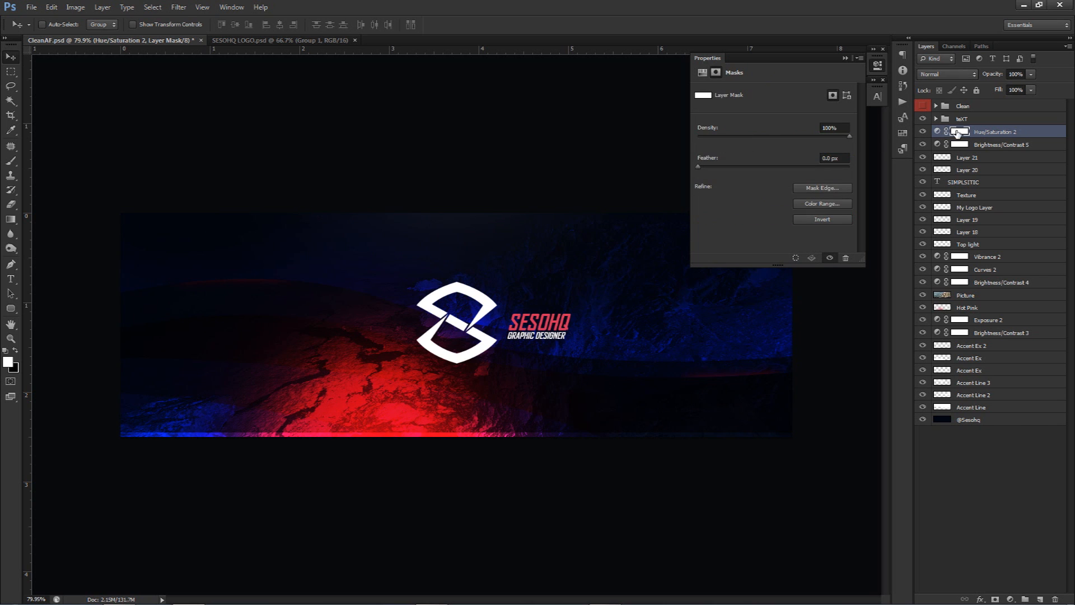
key("e")
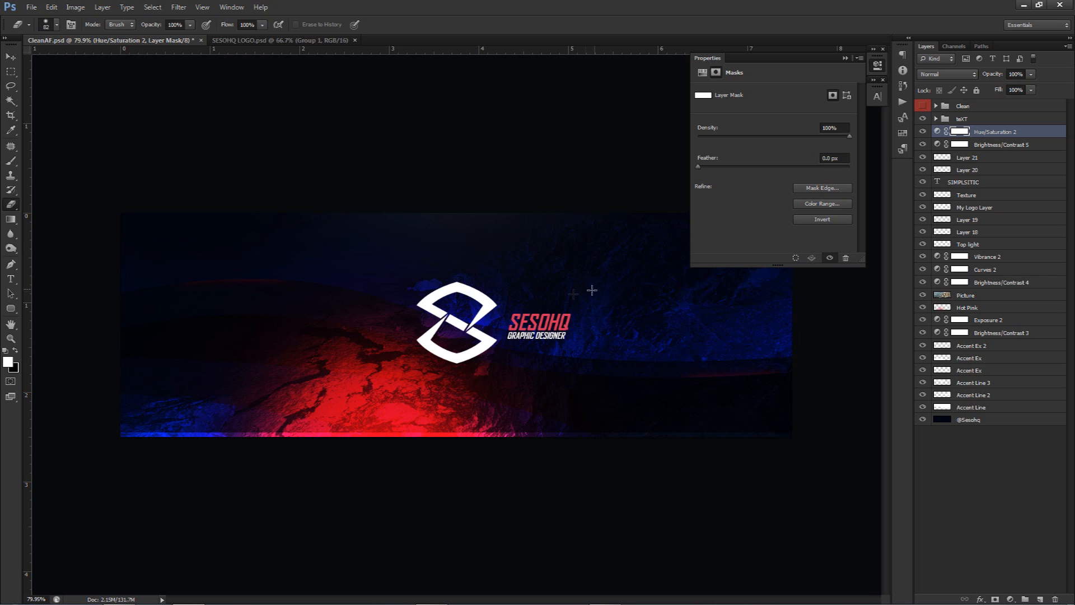
left_click_drag(561, 312, 579, 317)
left_click_drag(293, 371, 329, 384)
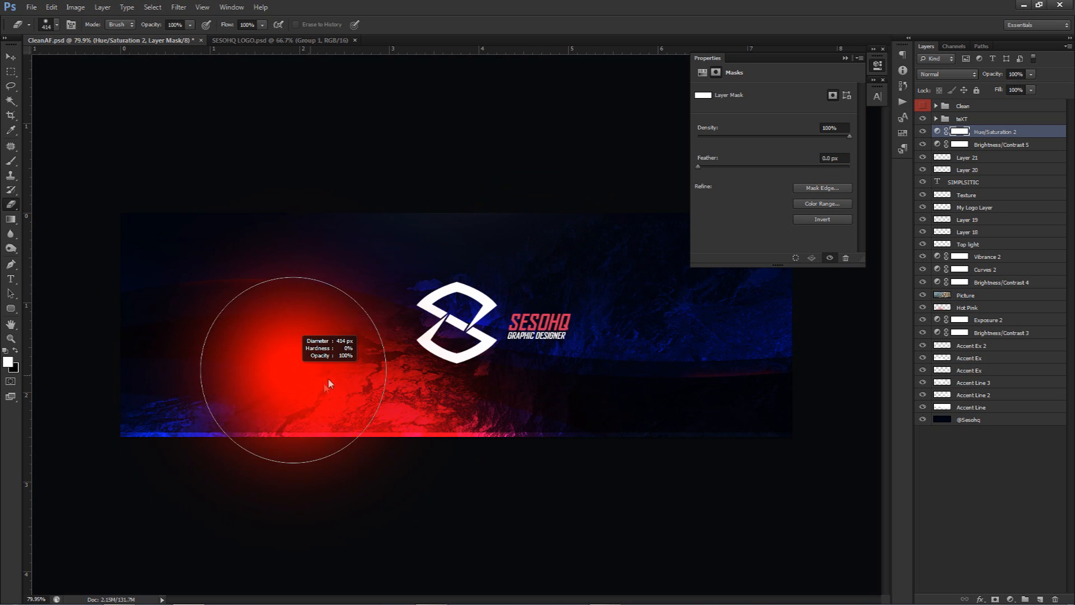
left_click(227, 420)
left_click(632, 341)
left_click(436, 243)
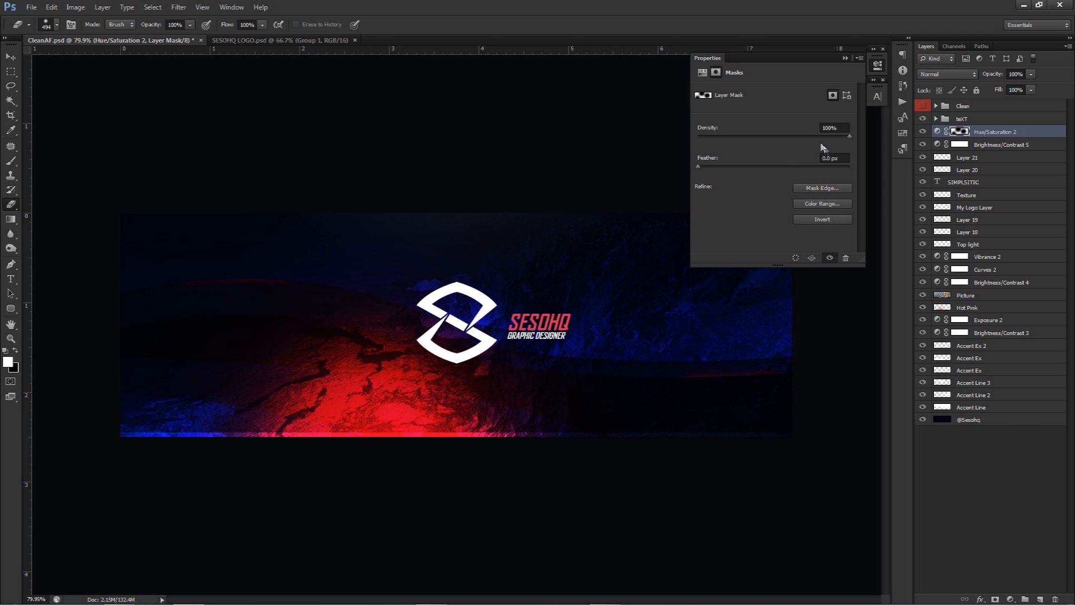
Step: Try a hue of -71 on the masked Hue/Saturation adjustment, return it to -3 and close its properties
left_click(937, 131)
left_click_drag(773, 132, 731, 136)
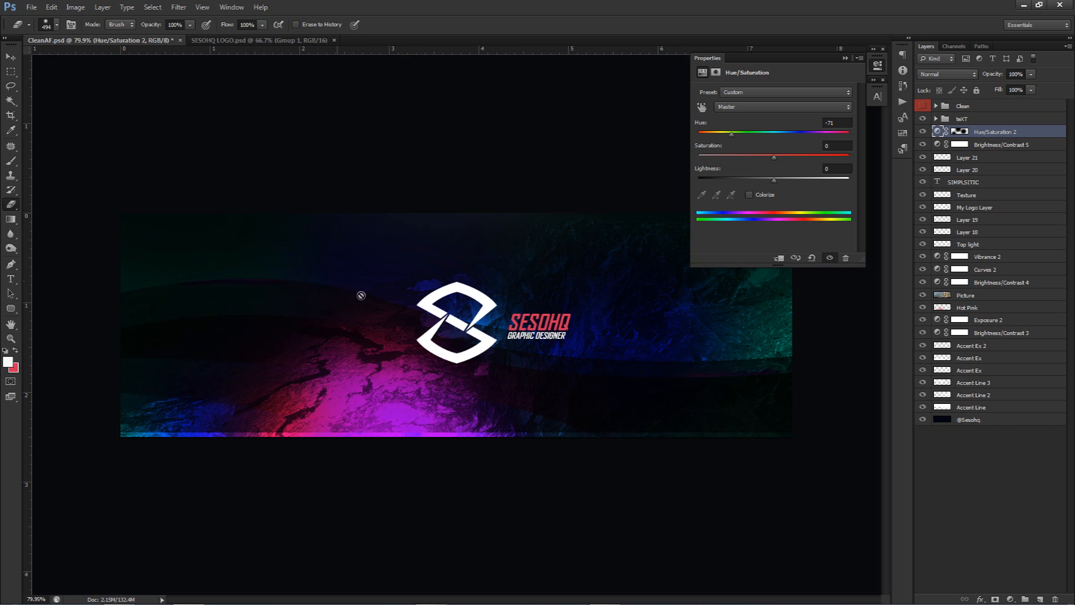
left_click(772, 133)
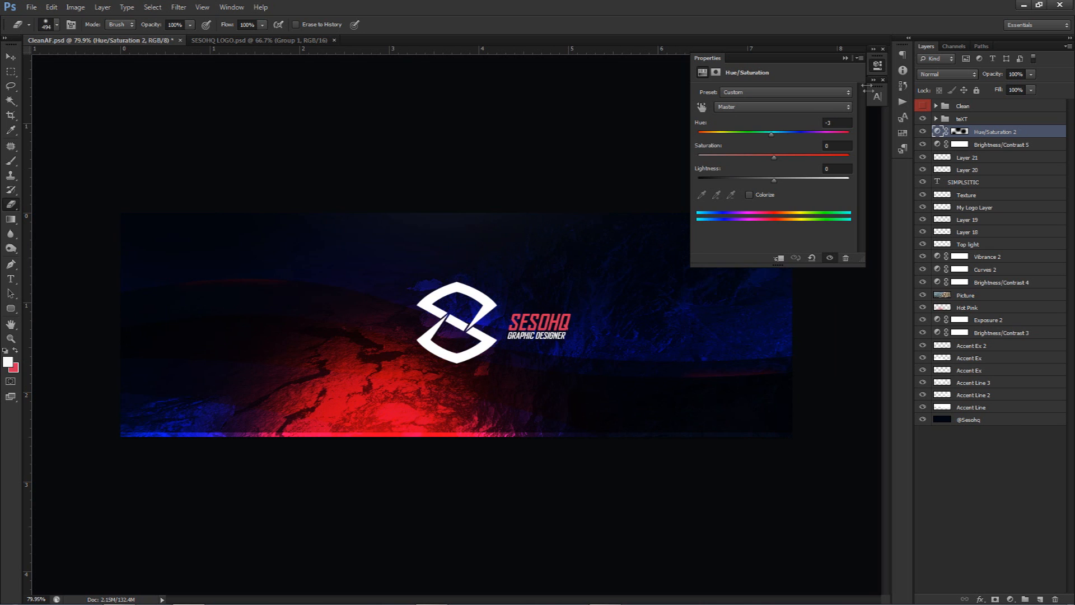
left_click(877, 65)
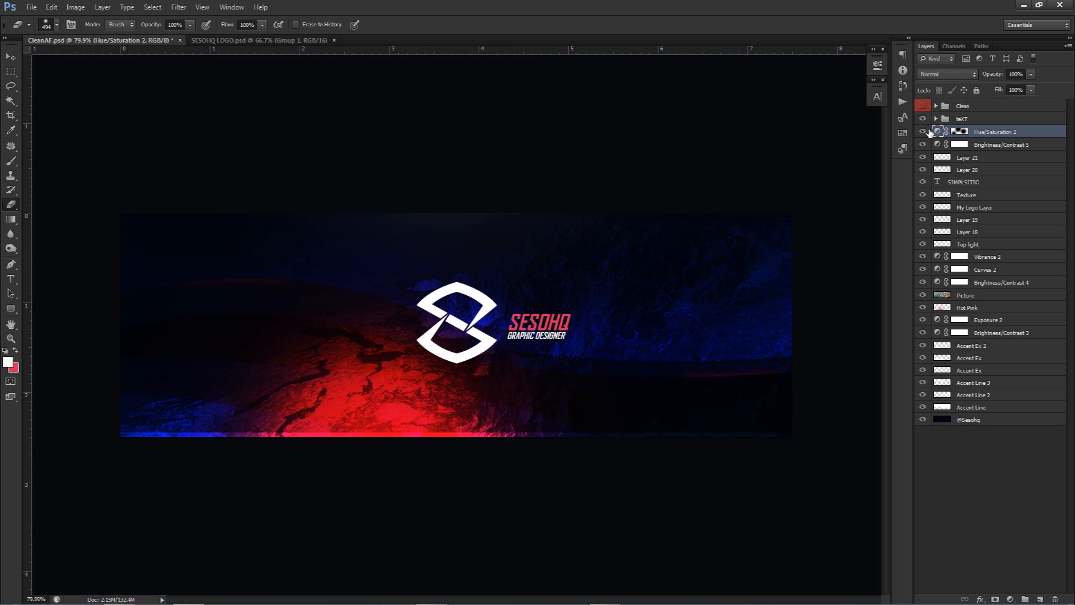